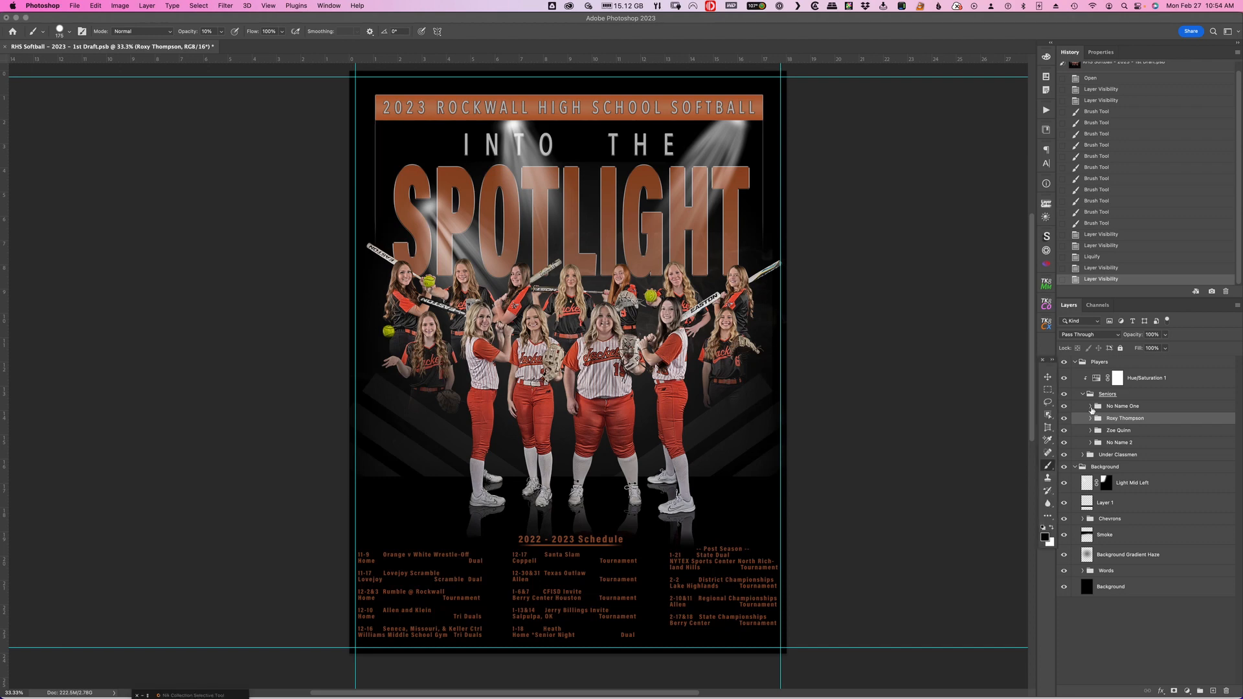
Hide the Reflection group inside No Name One and copy the RHS Softball - 035-1 player cutout onto a new layer.
click(1090, 406)
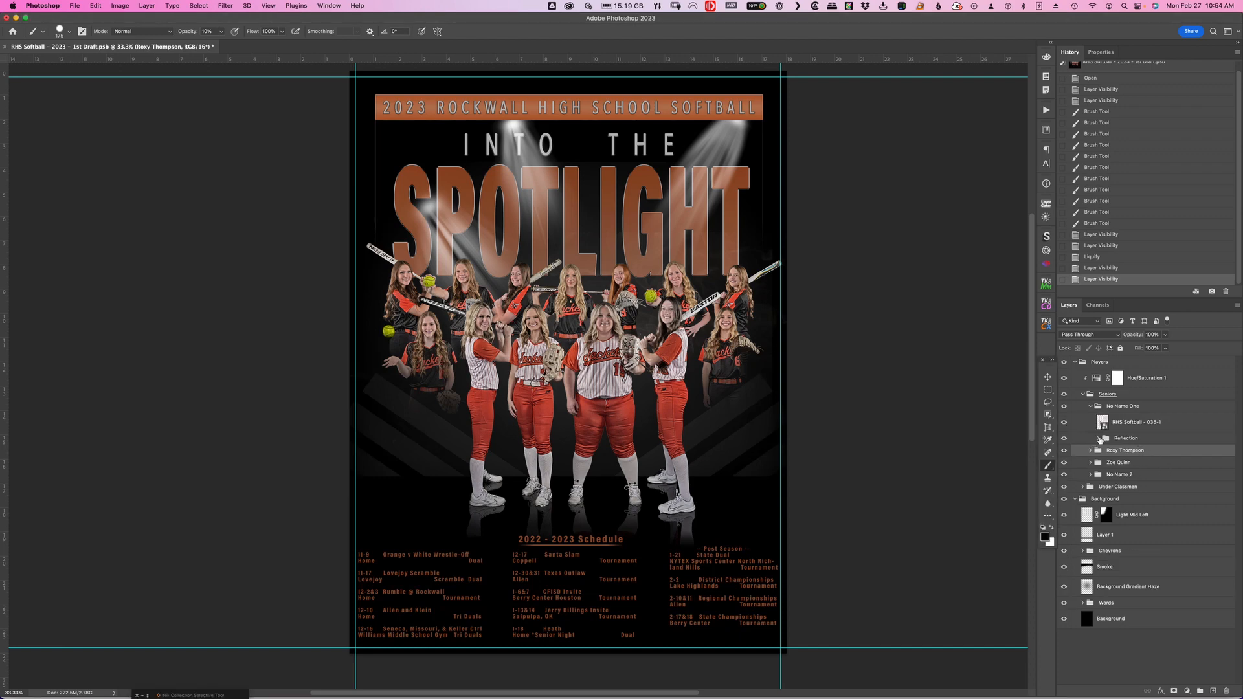
click(1064, 439)
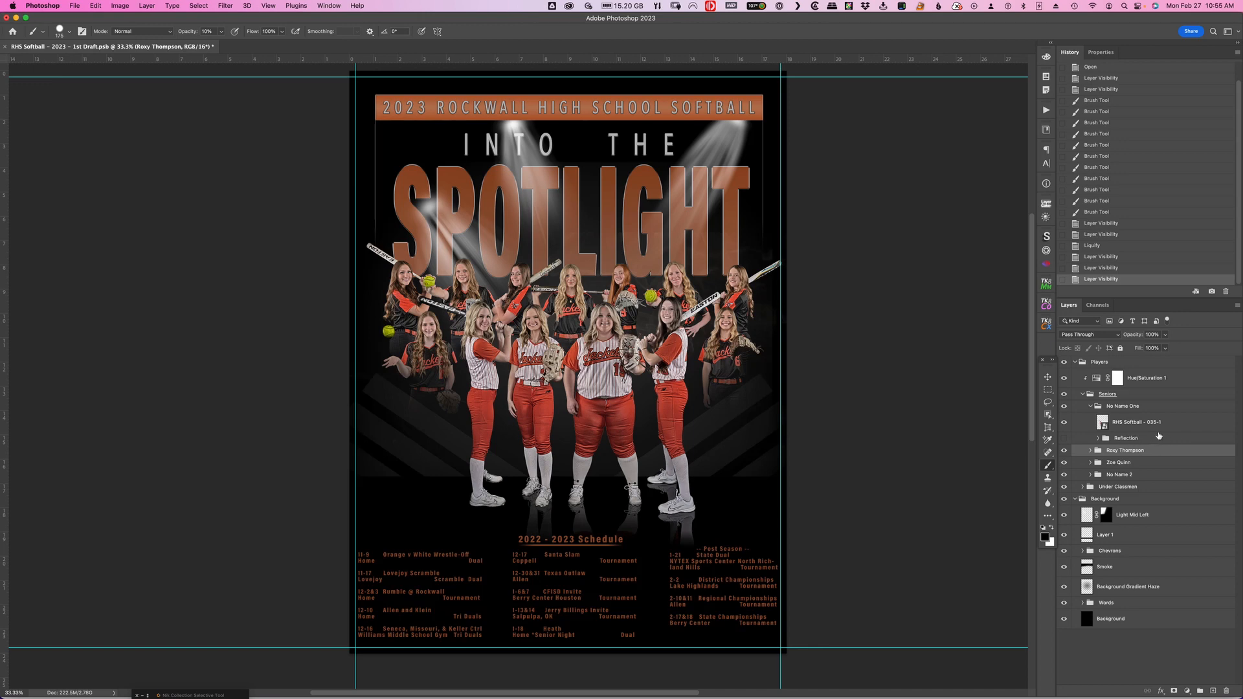
click(1179, 423)
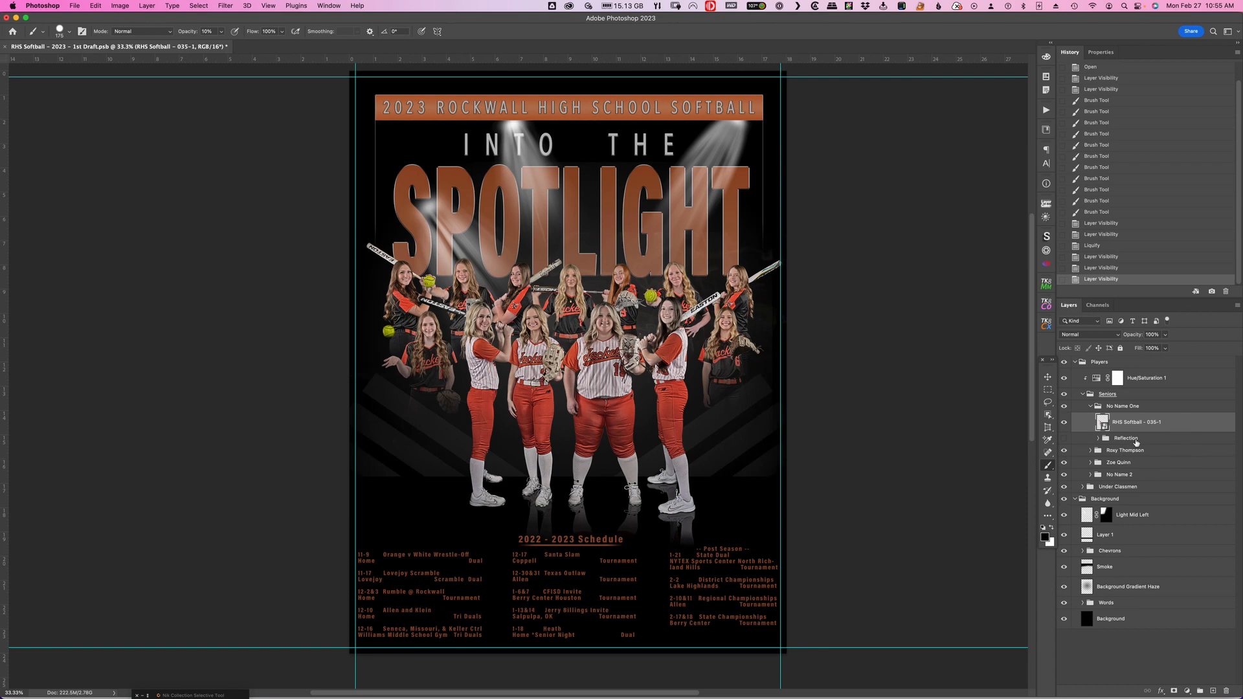
super+click(1102, 423)
key(ctrl+j)
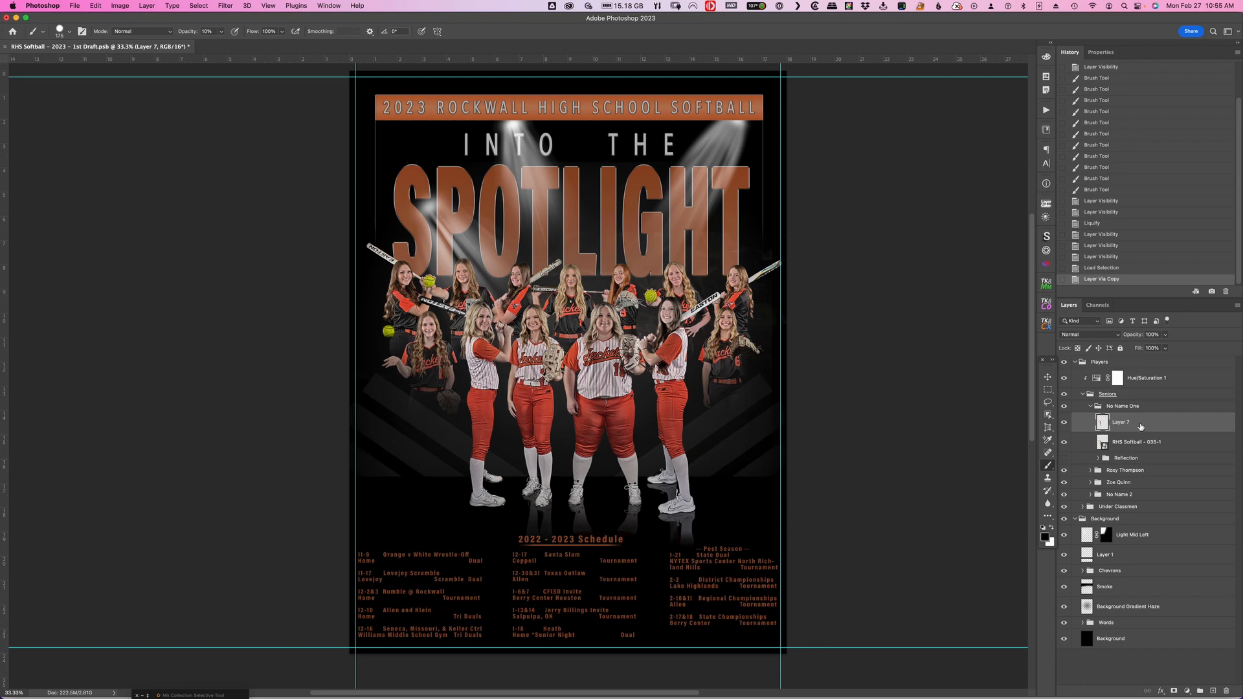
Flip the copied player vertically with Free Transform and place it upside down directly beneath the original player's shoes.
key(ctrl+t)
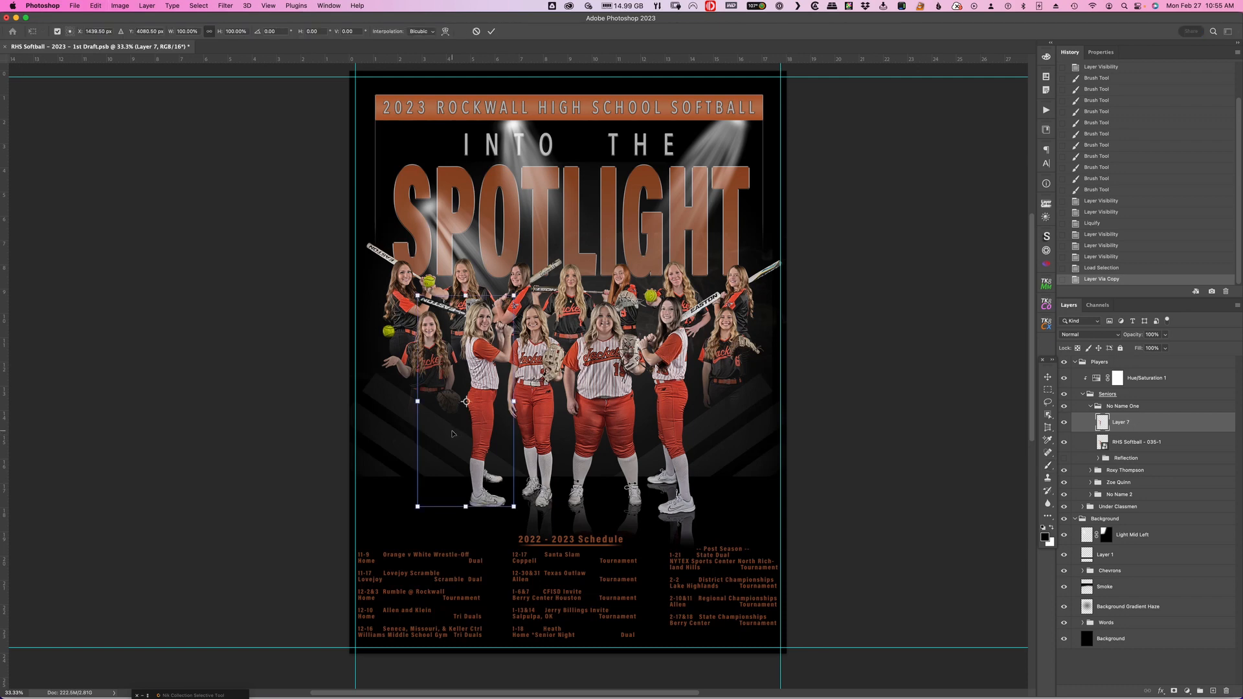
right_click(452, 432)
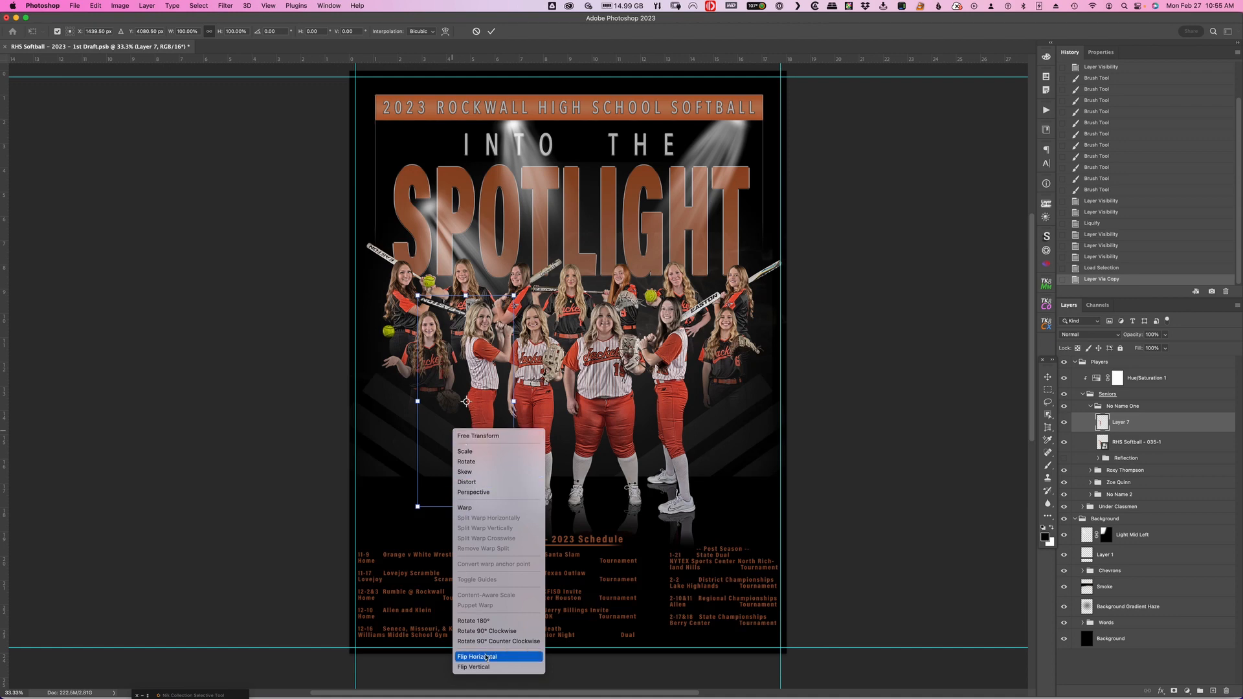
click(484, 667)
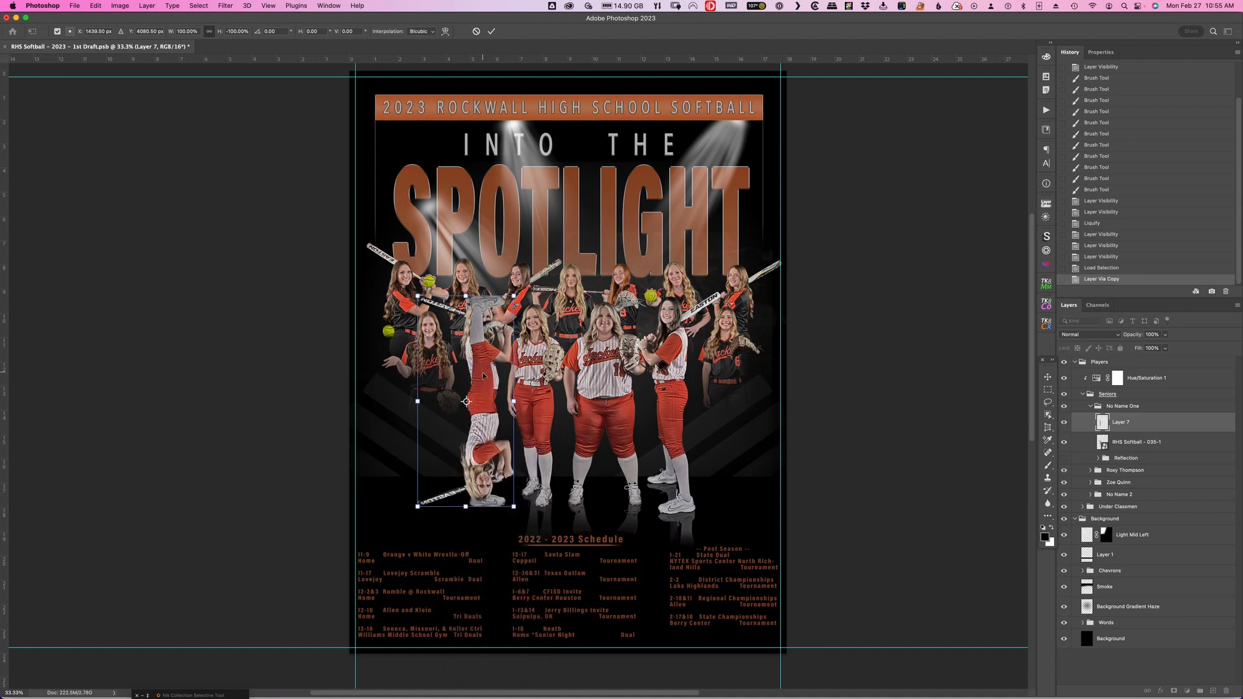
drag(486, 373, 483, 581)
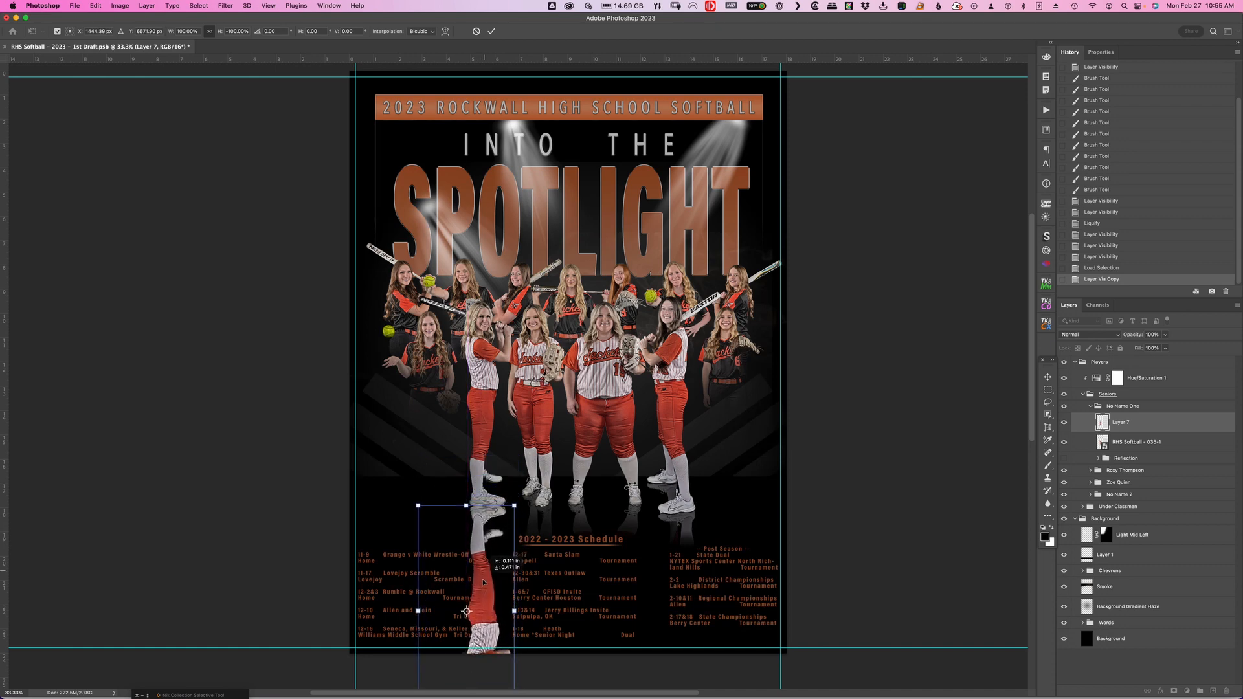
drag(483, 581, 483, 582)
Align the flipped copy with the front shoe's sole, squash it to about 5.6 in high, and apply the transform.
scroll(613, 556, down, 5)
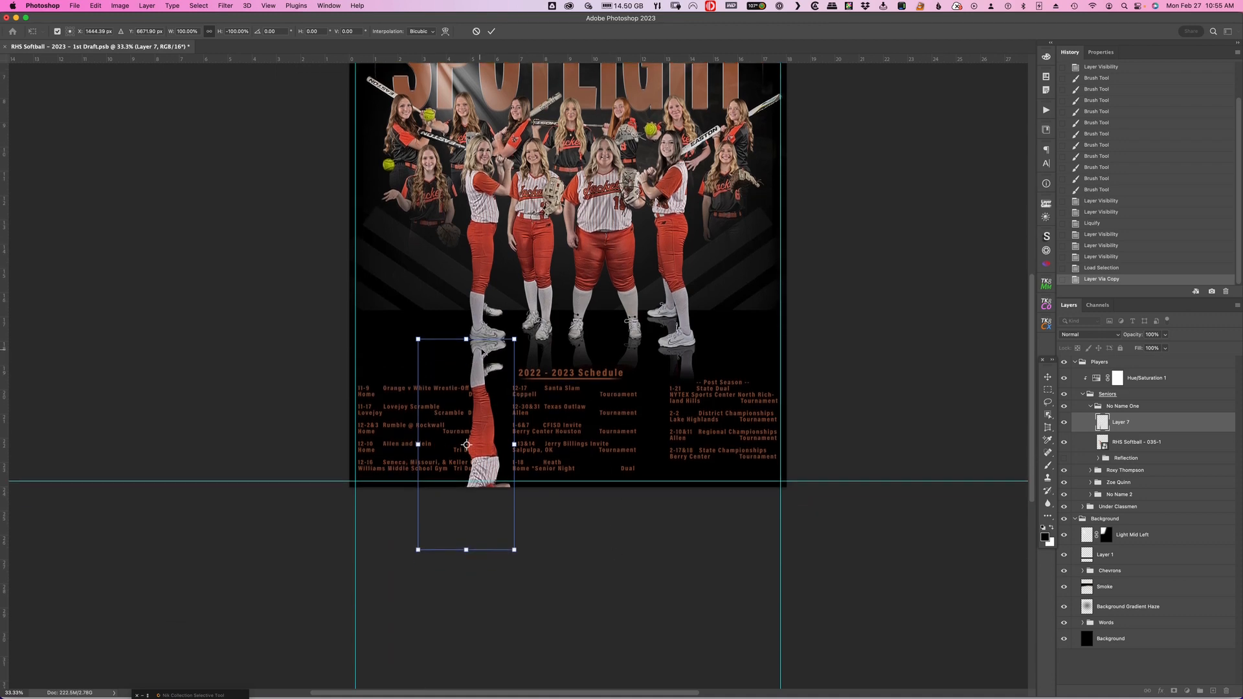
drag(488, 348, 488, 351)
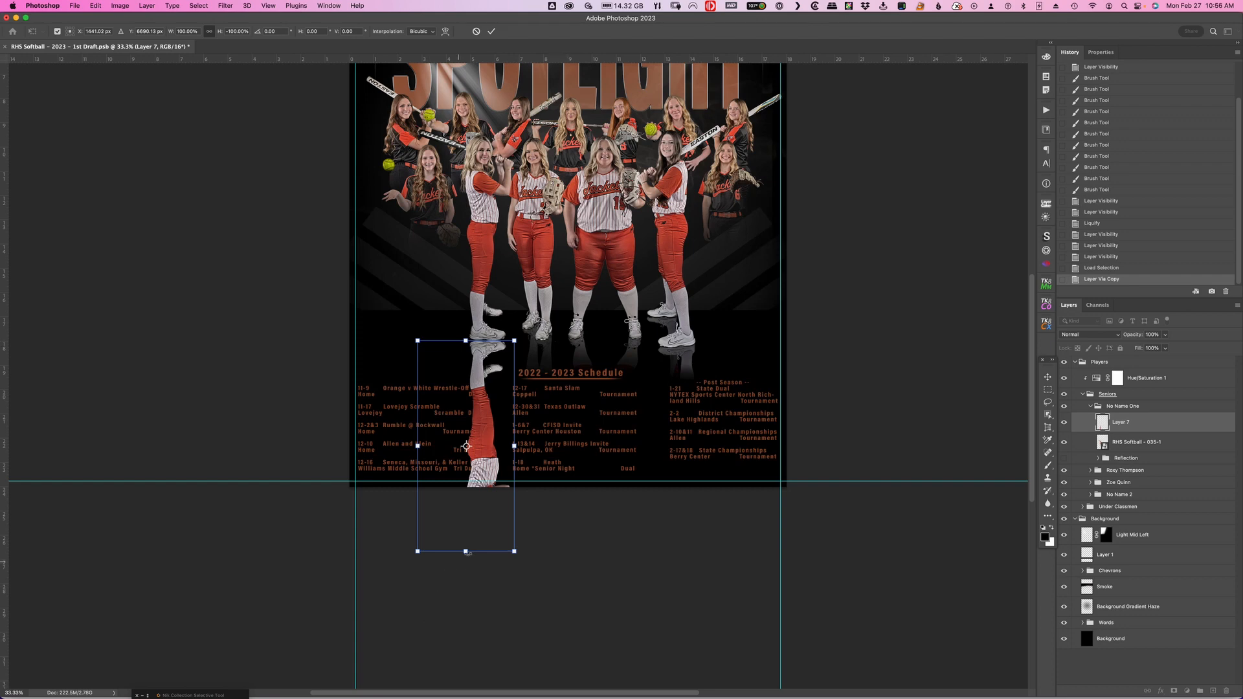
drag(467, 552, 460, 477)
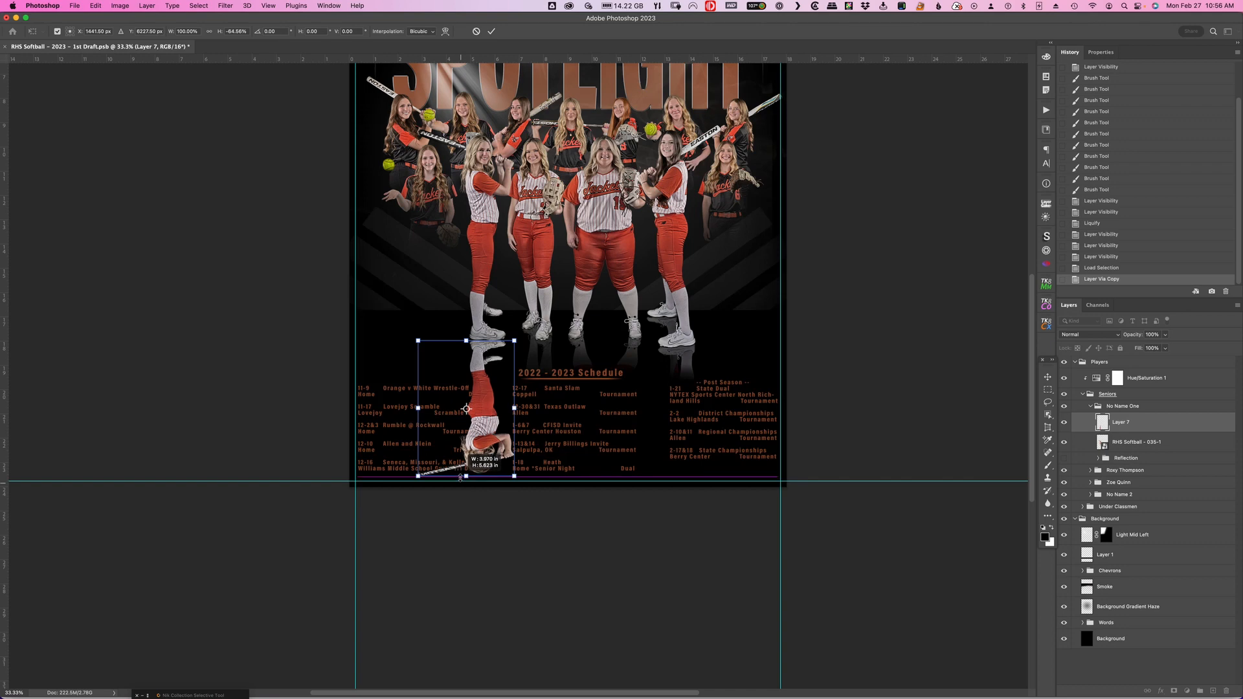
drag(461, 477, 461, 478)
key(Return)
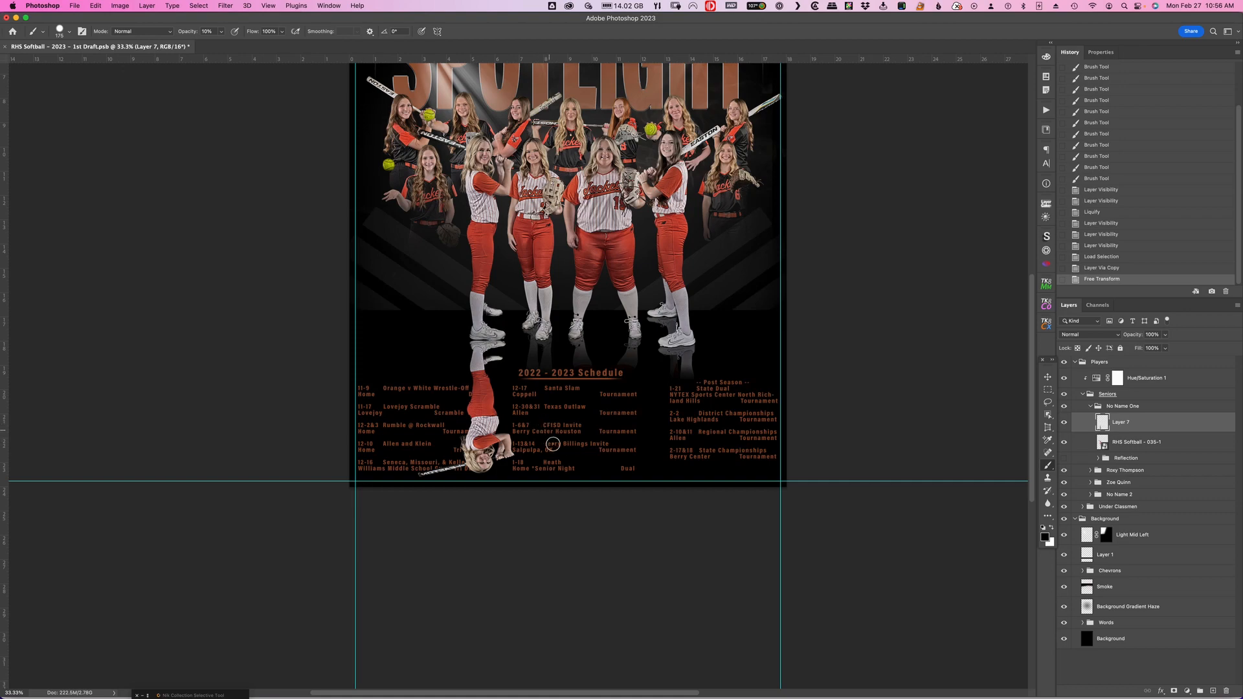
Start Puppet Warp on the flipped copy and set a first pin in the middle of the front leg's sock.
scroll(557, 449, up, 10)
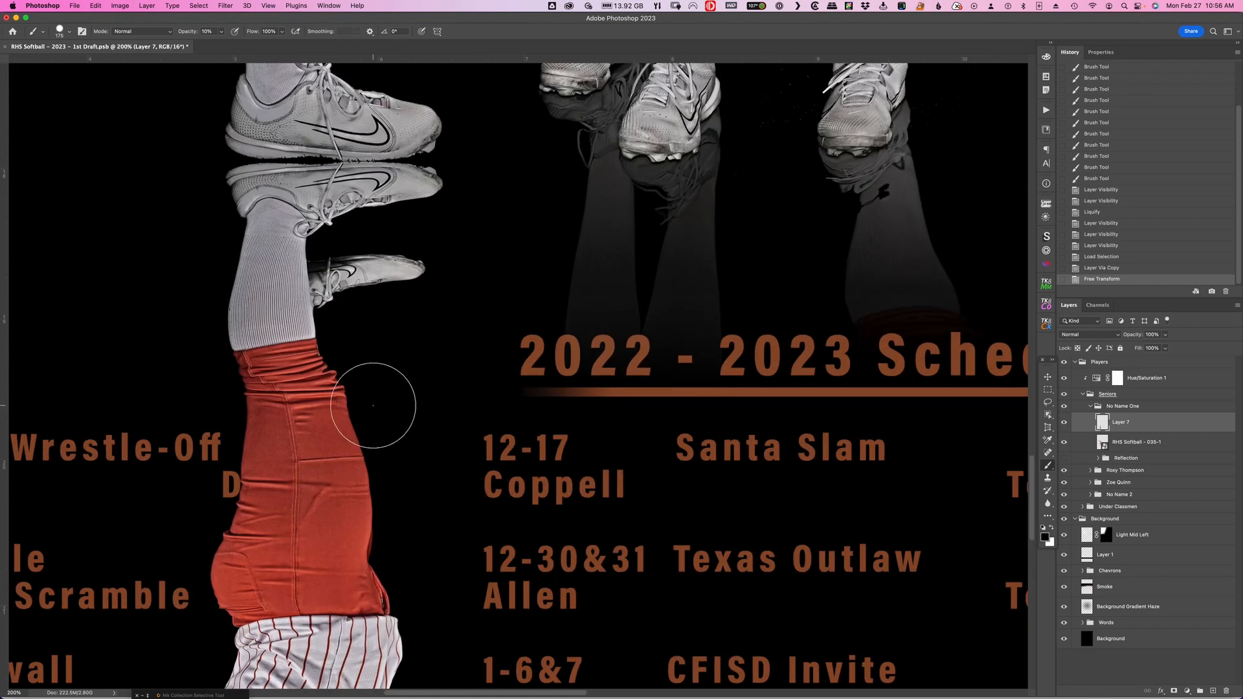
drag(278, 346, 593, 451)
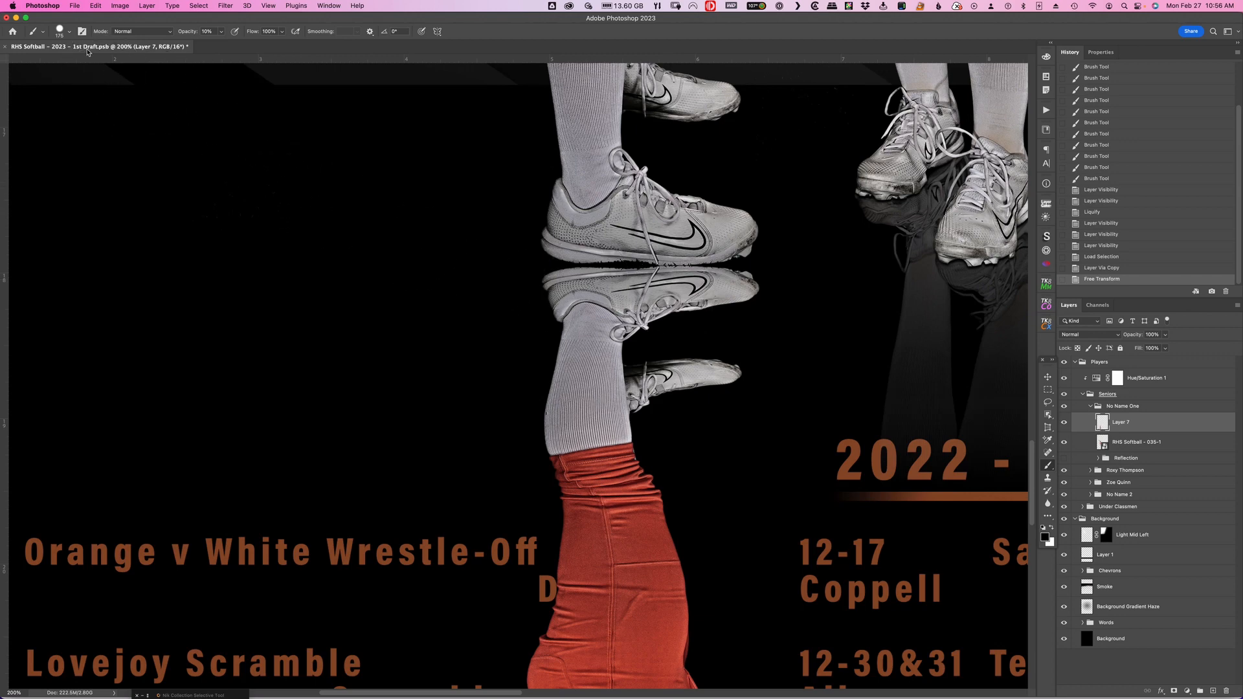
click(95, 5)
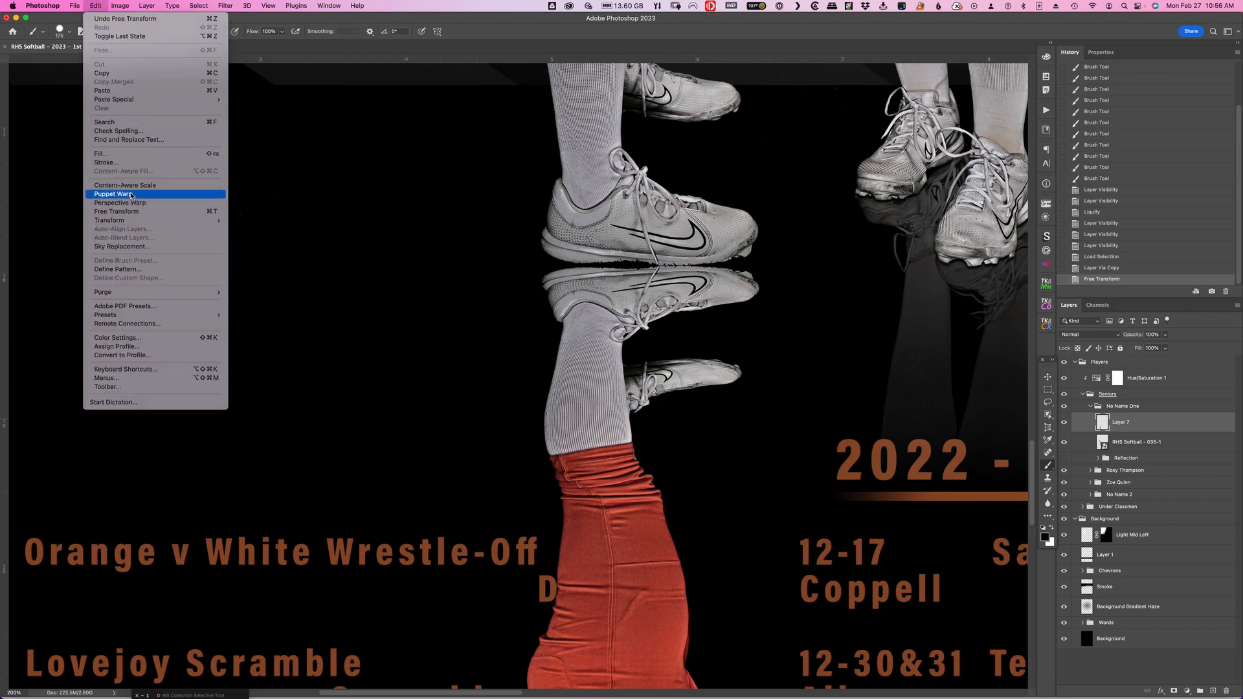
click(131, 195)
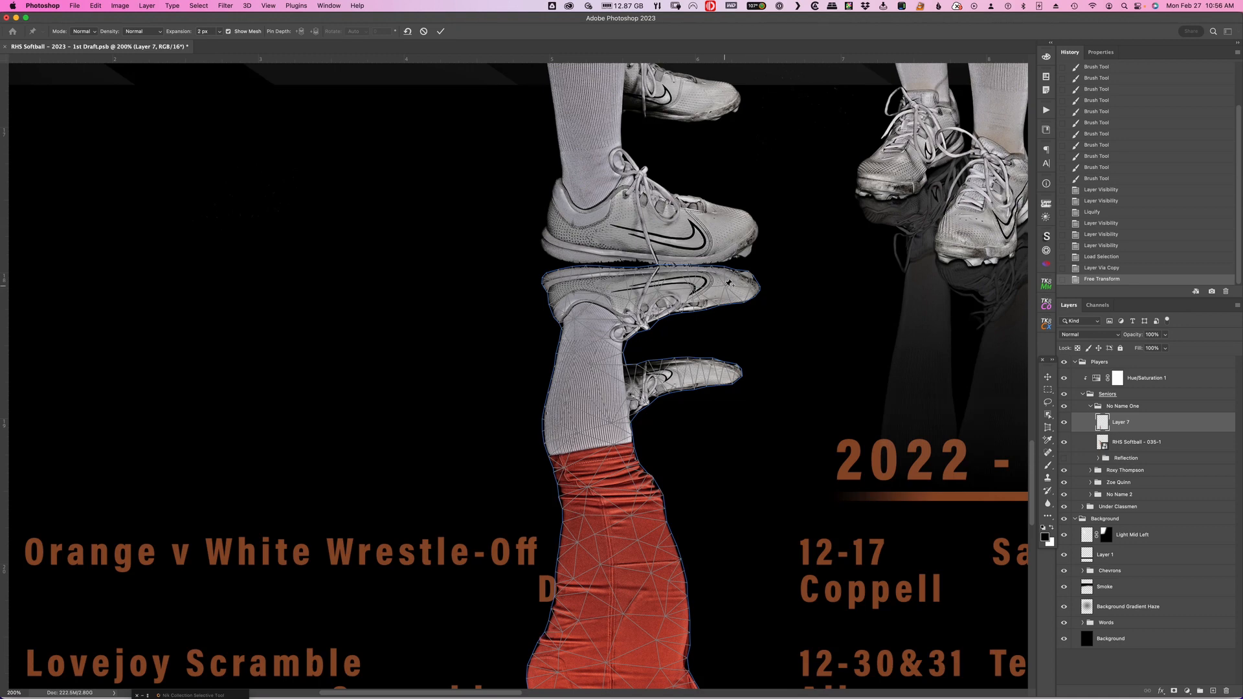
mouse_move(729, 283)
mouse_down()
mouse_move(728, 301)
mouse_move(722, 286)
mouse_up()
click(592, 363)
mouse_move(753, 286)
mouse_down()
mouse_move(746, 249)
mouse_move(756, 291)
mouse_up()
key(super+z)
key(super+z)
Anchor the puppet mesh with pins across the sock, along the rear shoe's sole, and across the red pants.
click(626, 367)
click(555, 368)
click(724, 363)
click(700, 360)
click(662, 360)
click(577, 542)
click(596, 532)
click(638, 540)
click(658, 545)
Pull the reflected front shoe's toe, mid-sole and heel up with pins so they meet the real shoe's sole.
drag(755, 285, 756, 261)
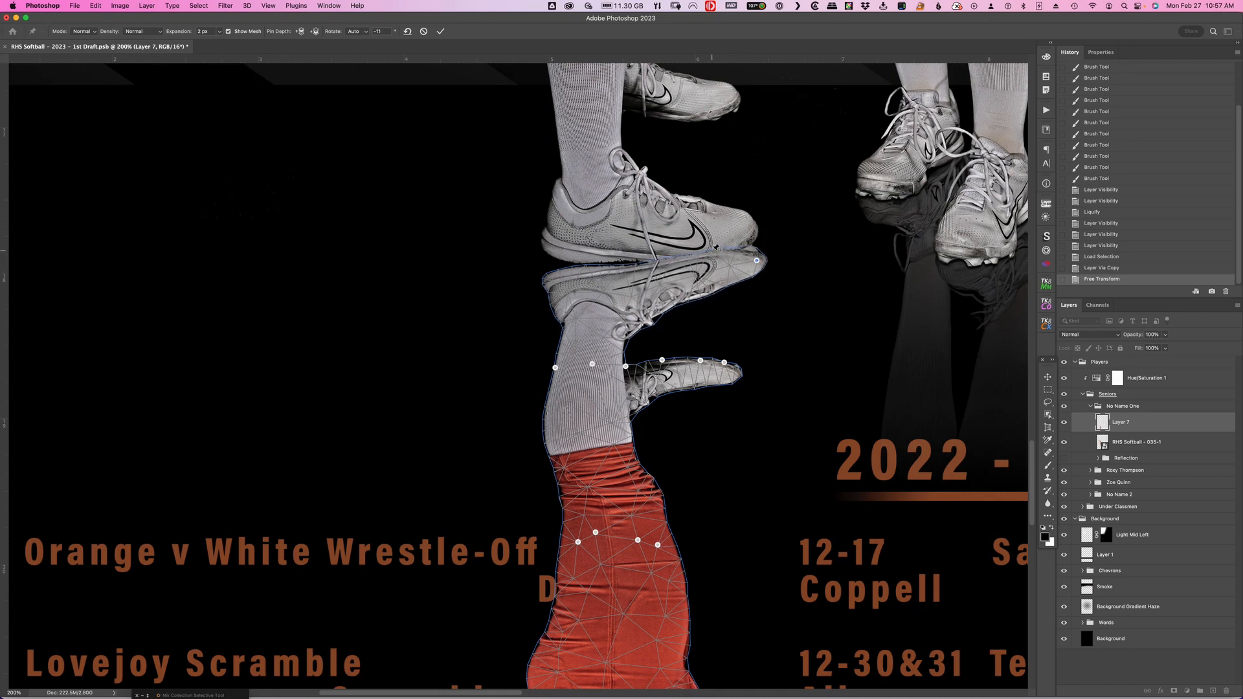
drag(715, 255, 757, 262)
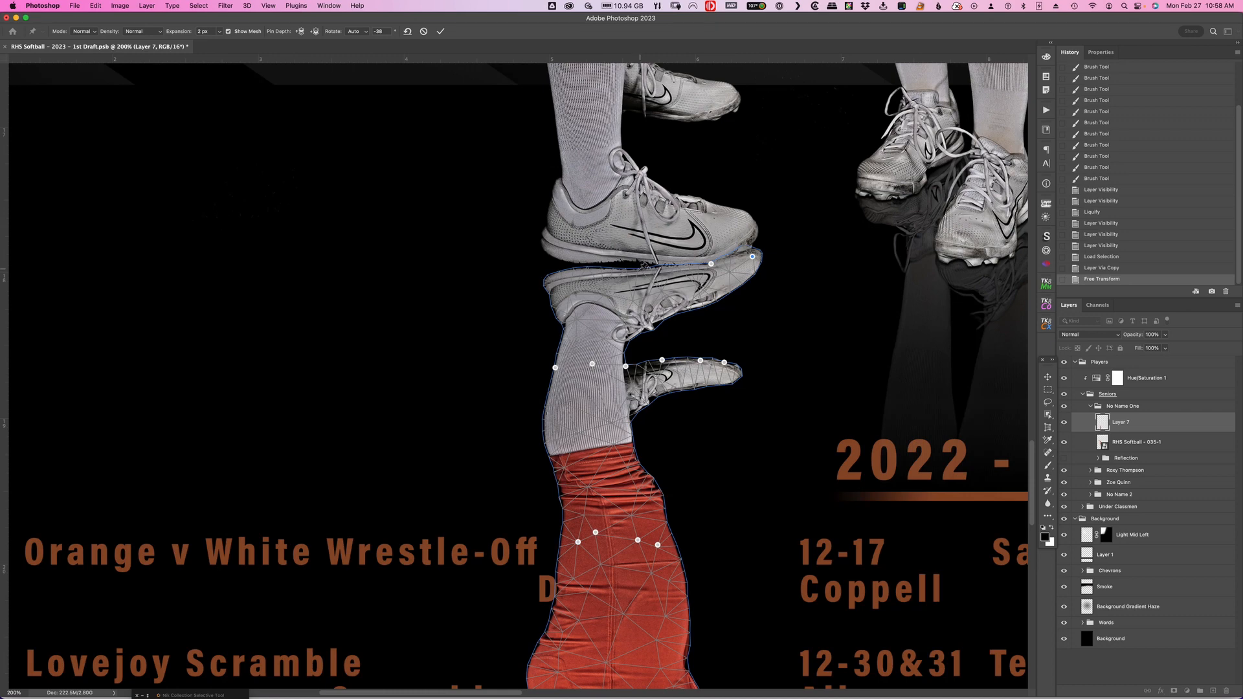
drag(638, 270, 636, 265)
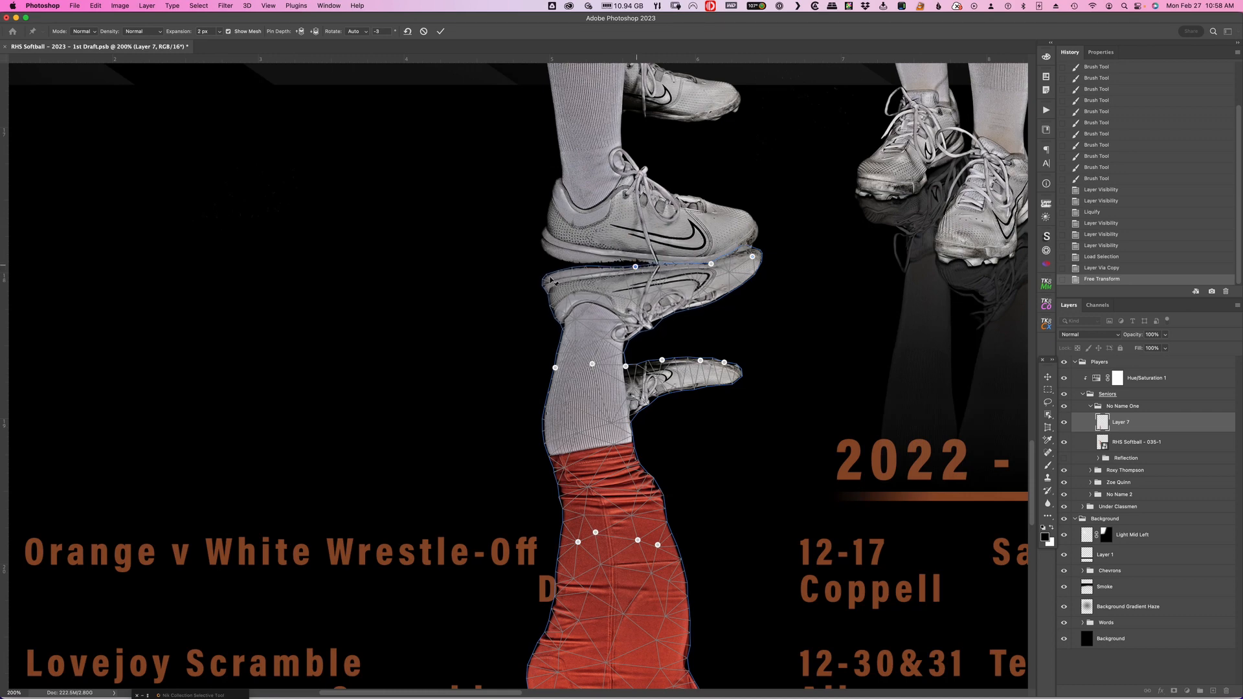
mouse_move(555, 275)
mouse_down()
mouse_move(550, 257)
mouse_move(596, 264)
mouse_move(549, 258)
mouse_move(568, 261)
mouse_up()
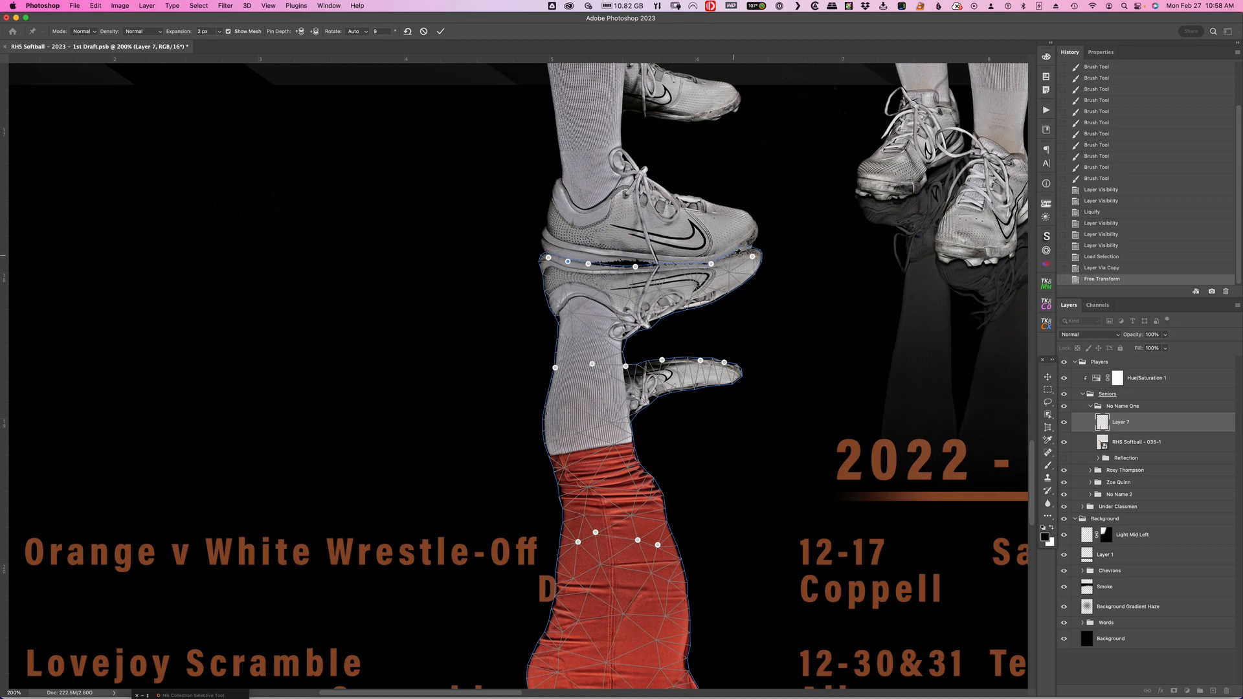
click(740, 254)
drag(741, 254, 749, 261)
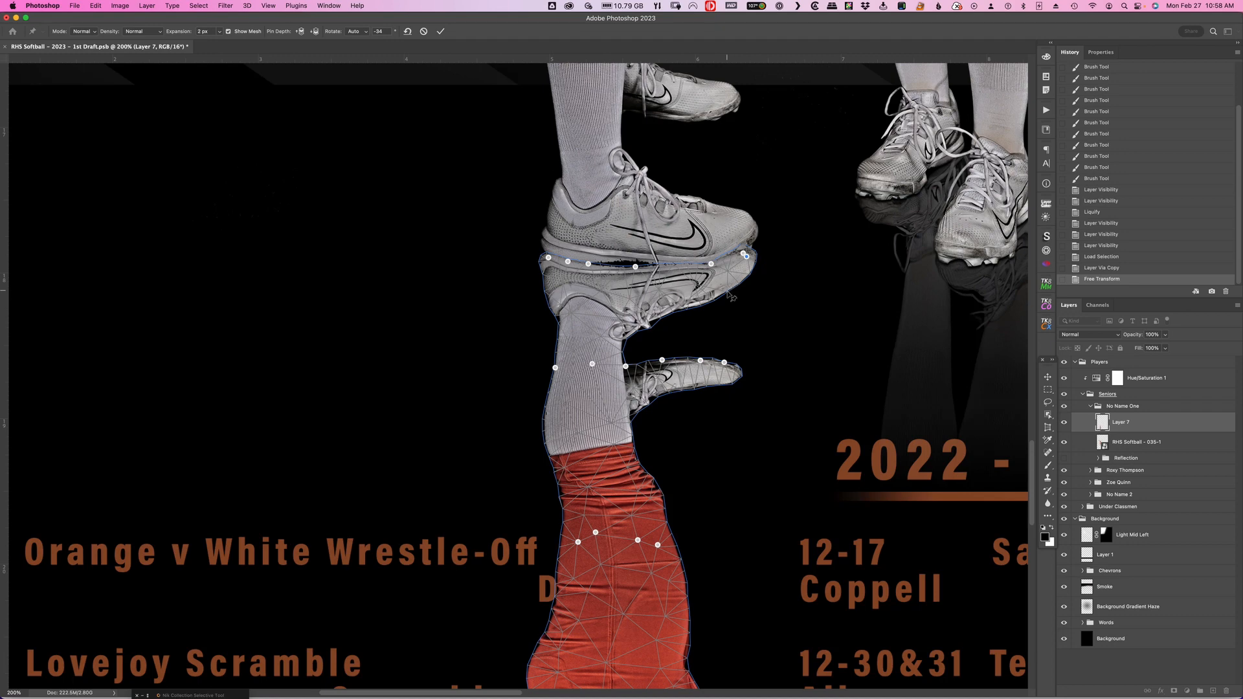
Refine the reflected front shoe's toe, lace edge and ankle with more pins, then apply the Puppet Warp.
drag(729, 289, 727, 298)
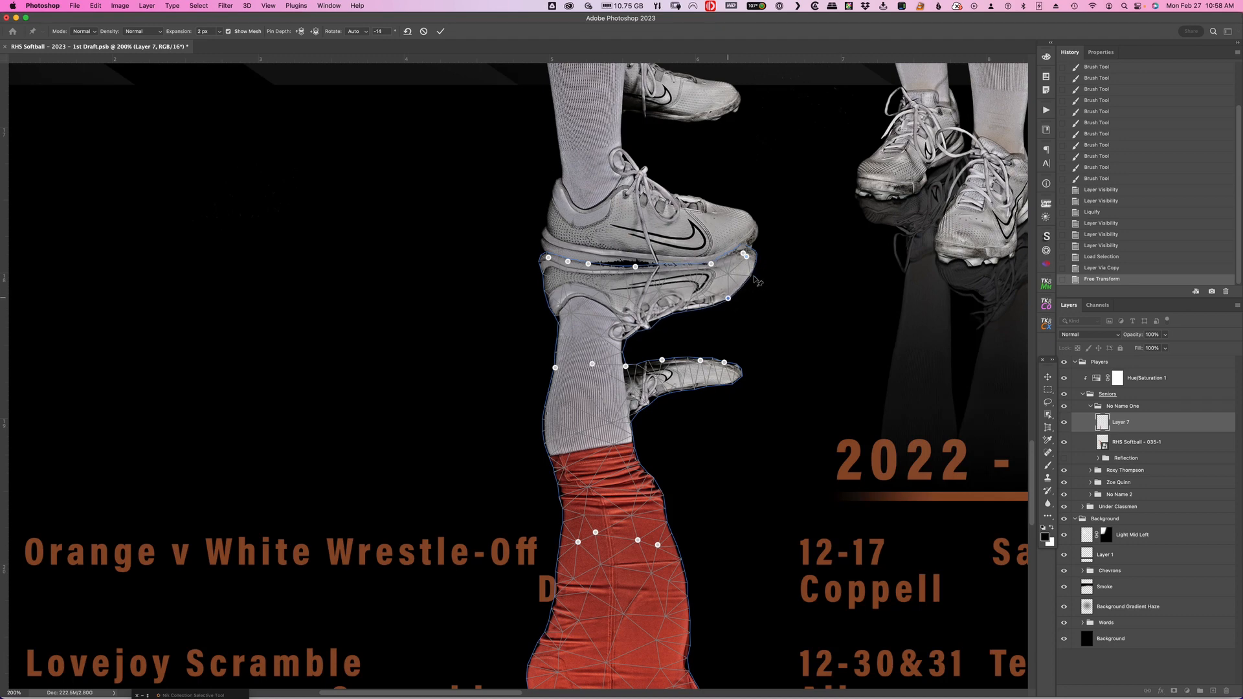
click(746, 277)
drag(746, 276, 747, 277)
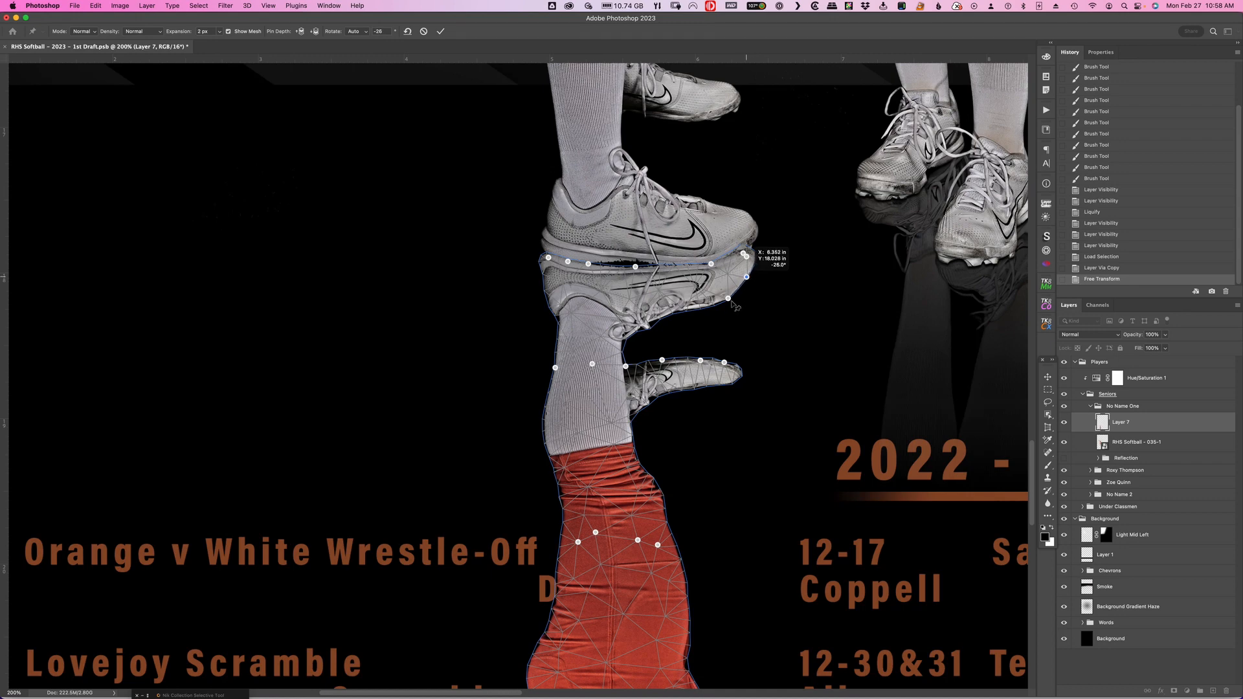
click(728, 297)
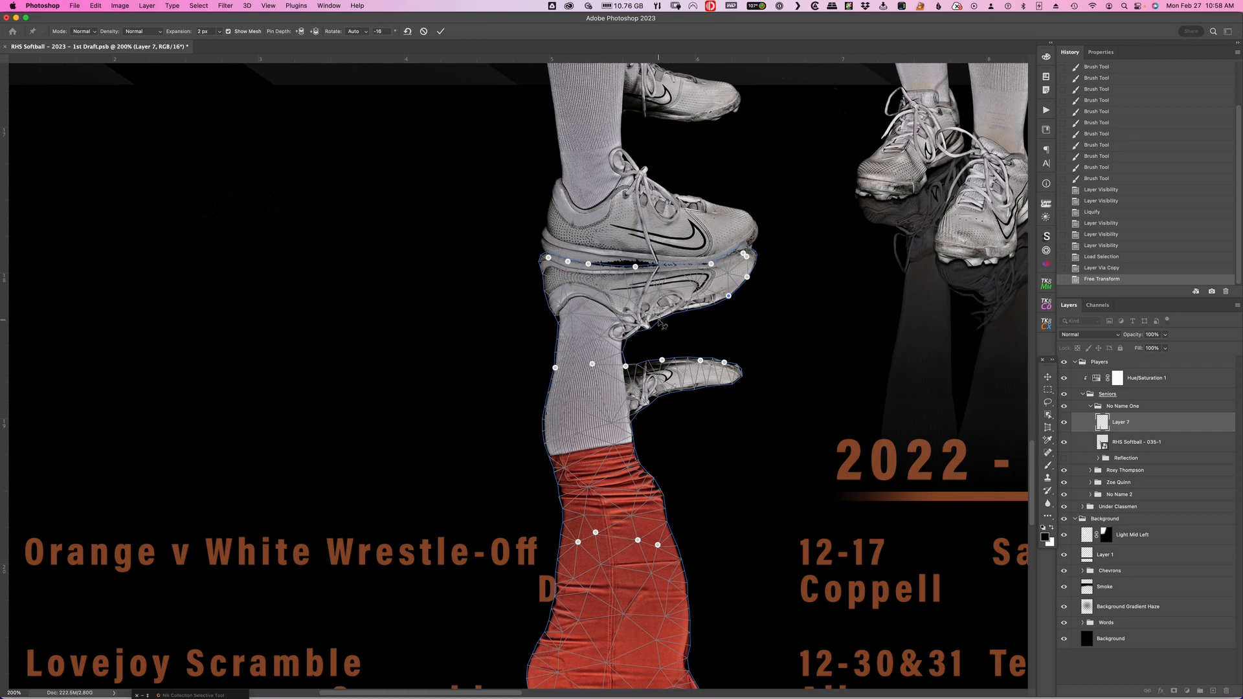
drag(661, 318, 660, 319)
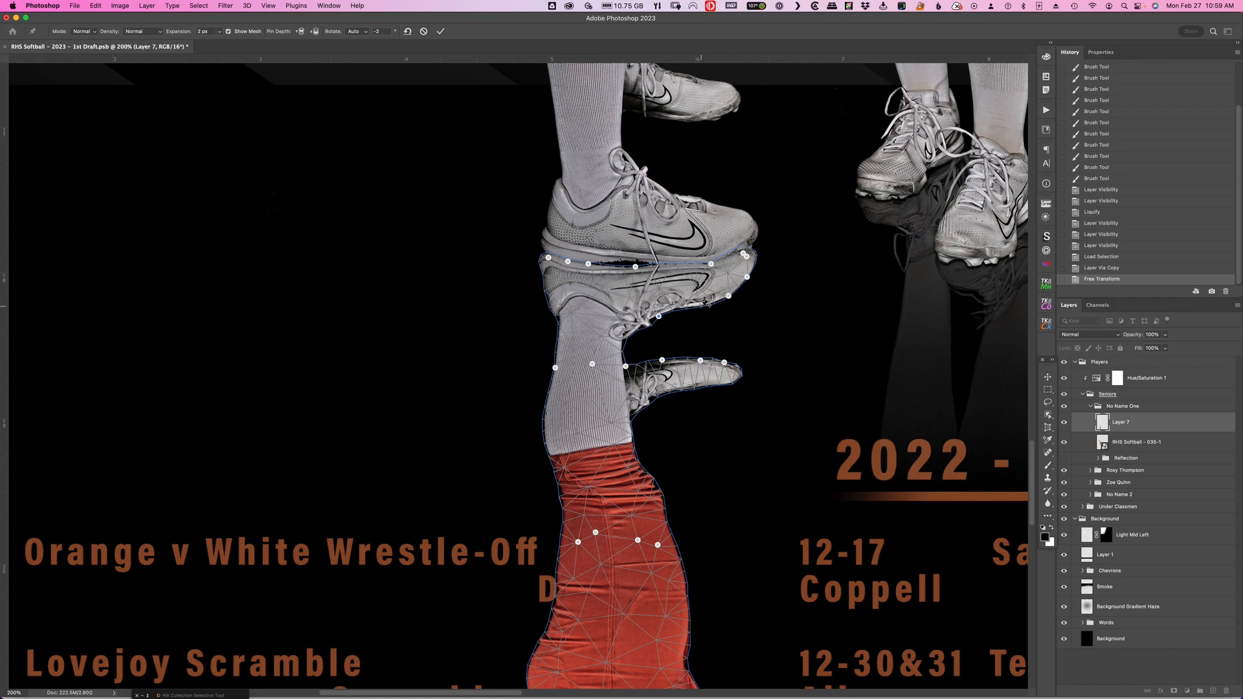
drag(700, 305, 699, 311)
click(684, 312)
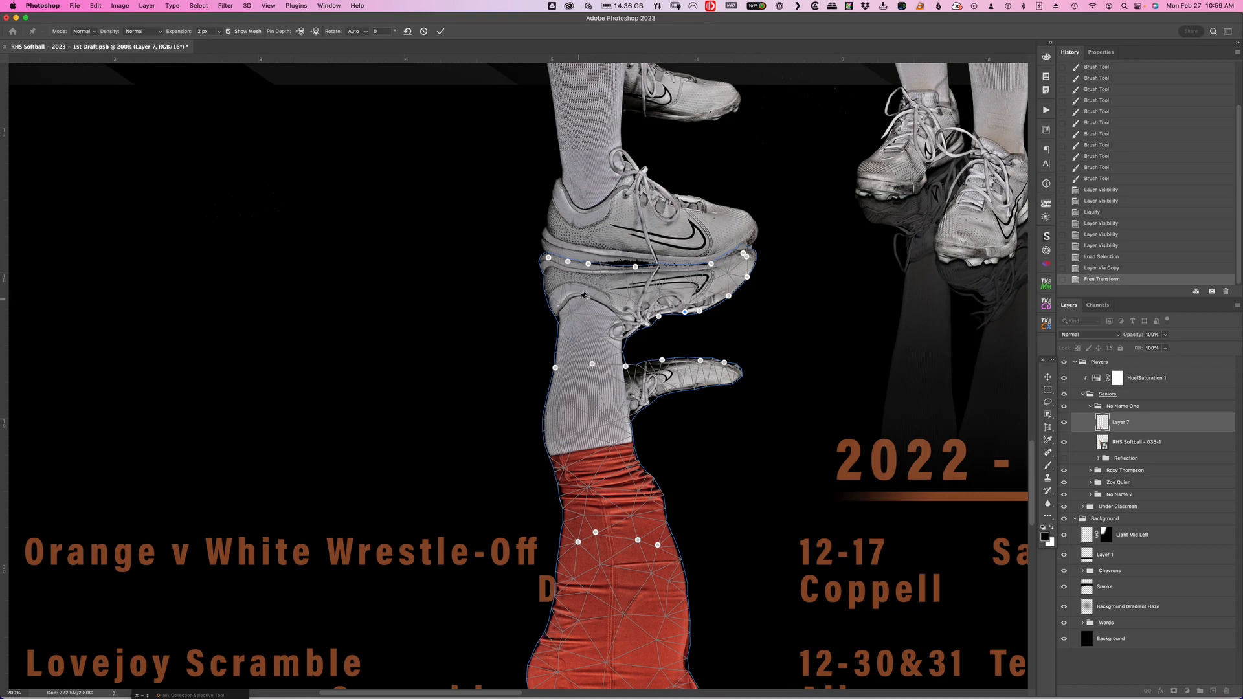
click(579, 303)
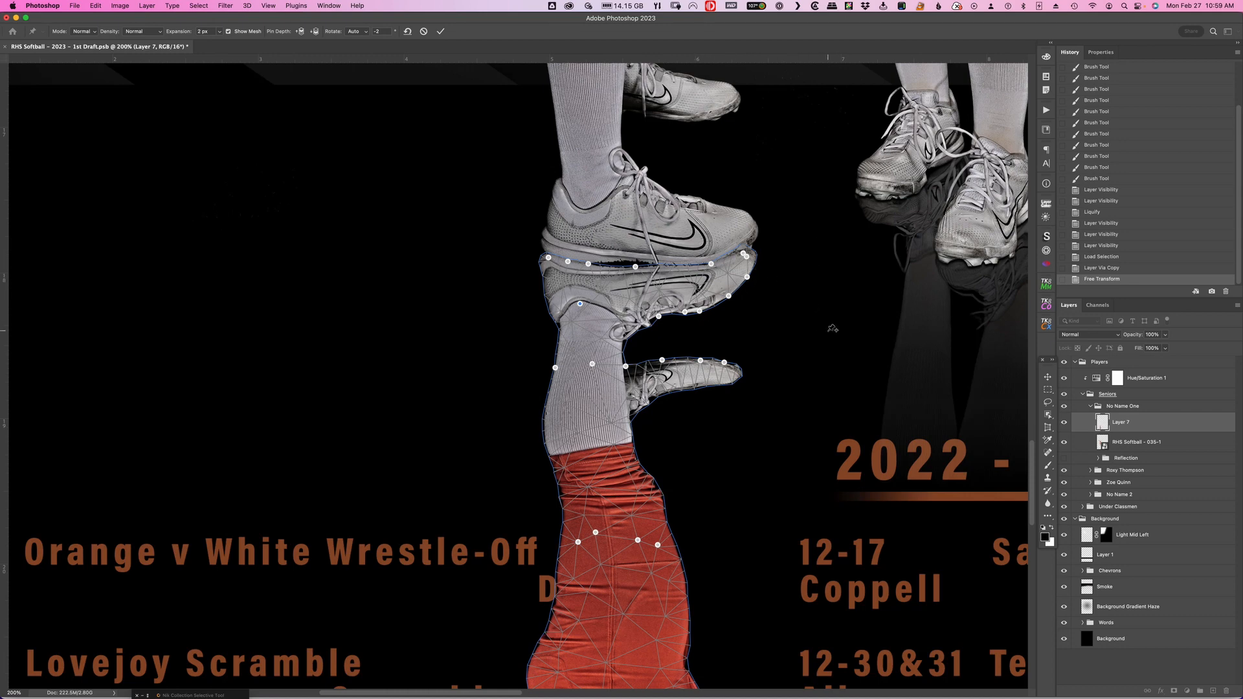
key(Return)
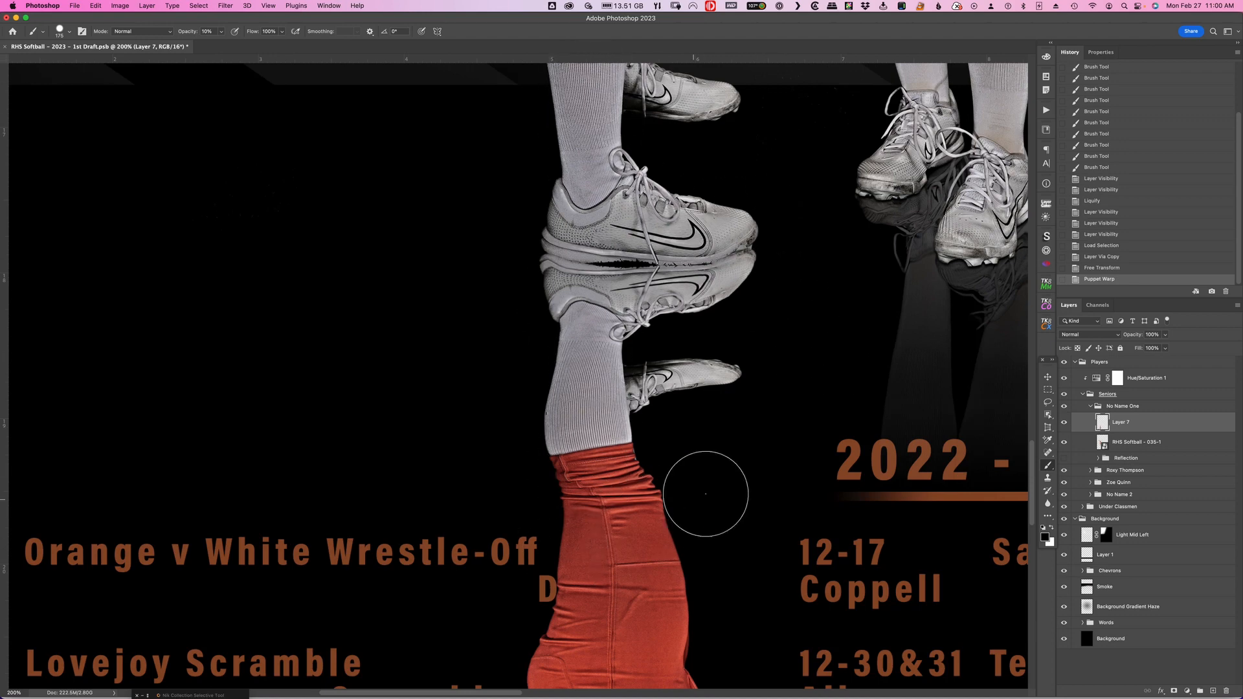
Duplicate the warped reflection layer and move the copy up so its rear shoe mirrors the player's real rear shoe.
scroll(737, 444, up, 5)
scroll(737, 444, right, 2)
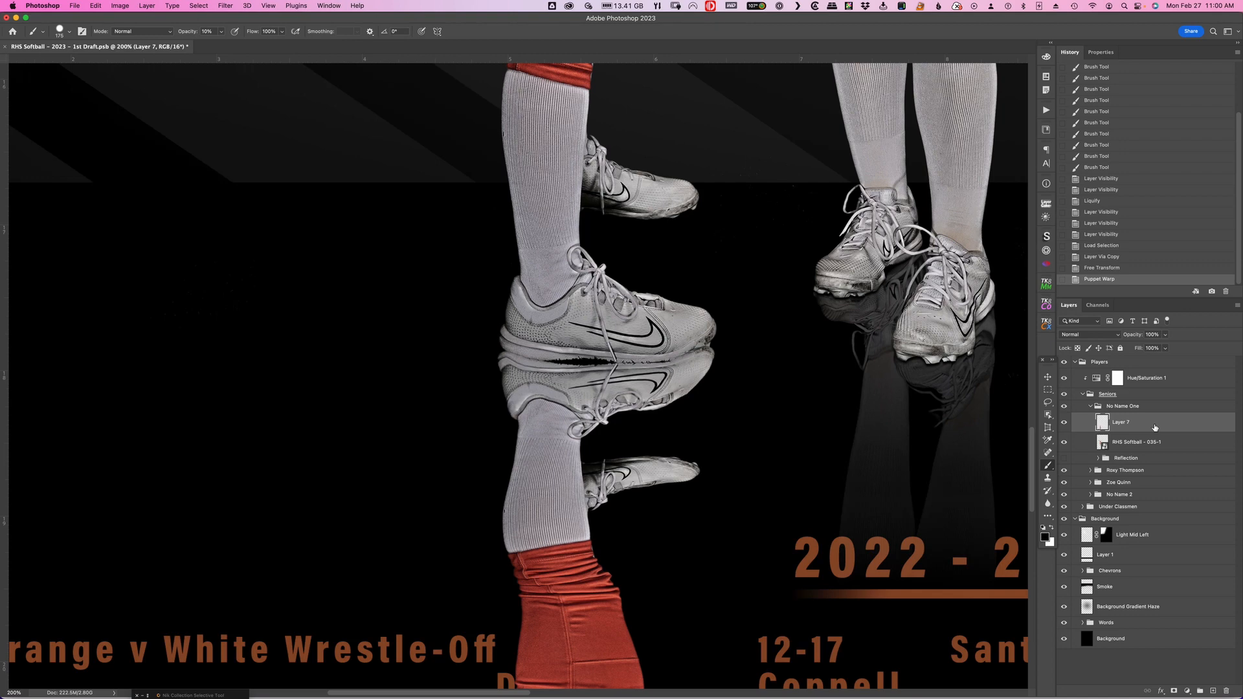
key(super+j)
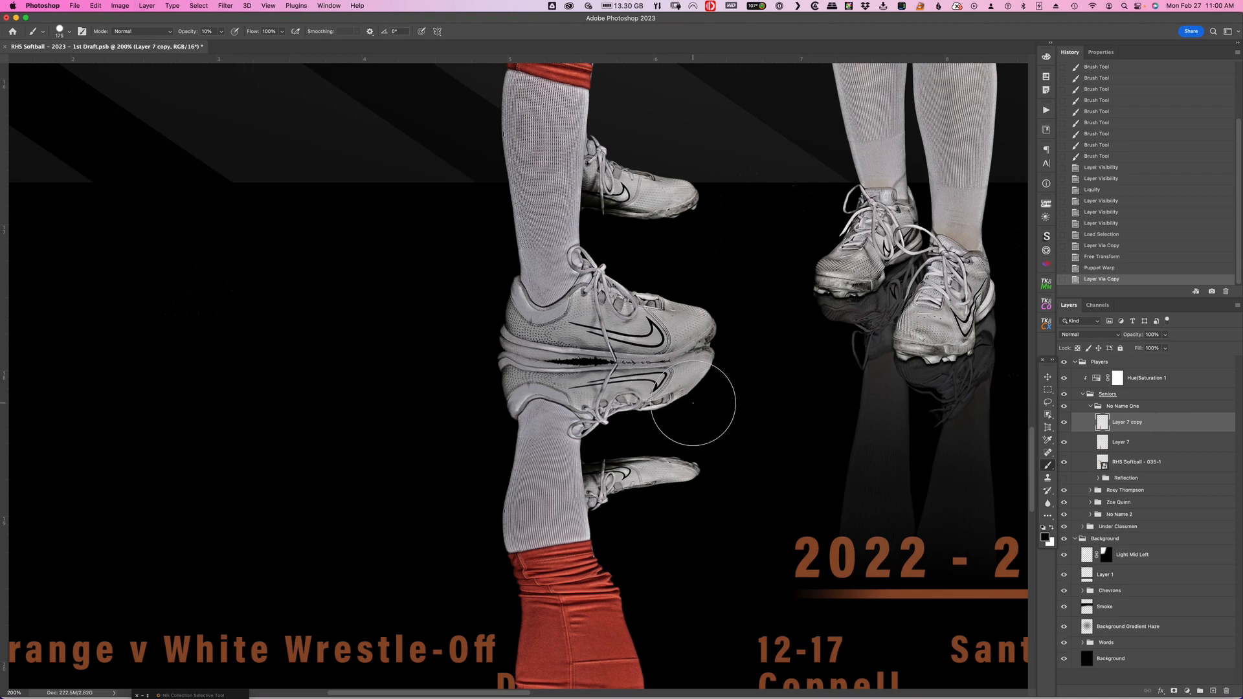
key(v)
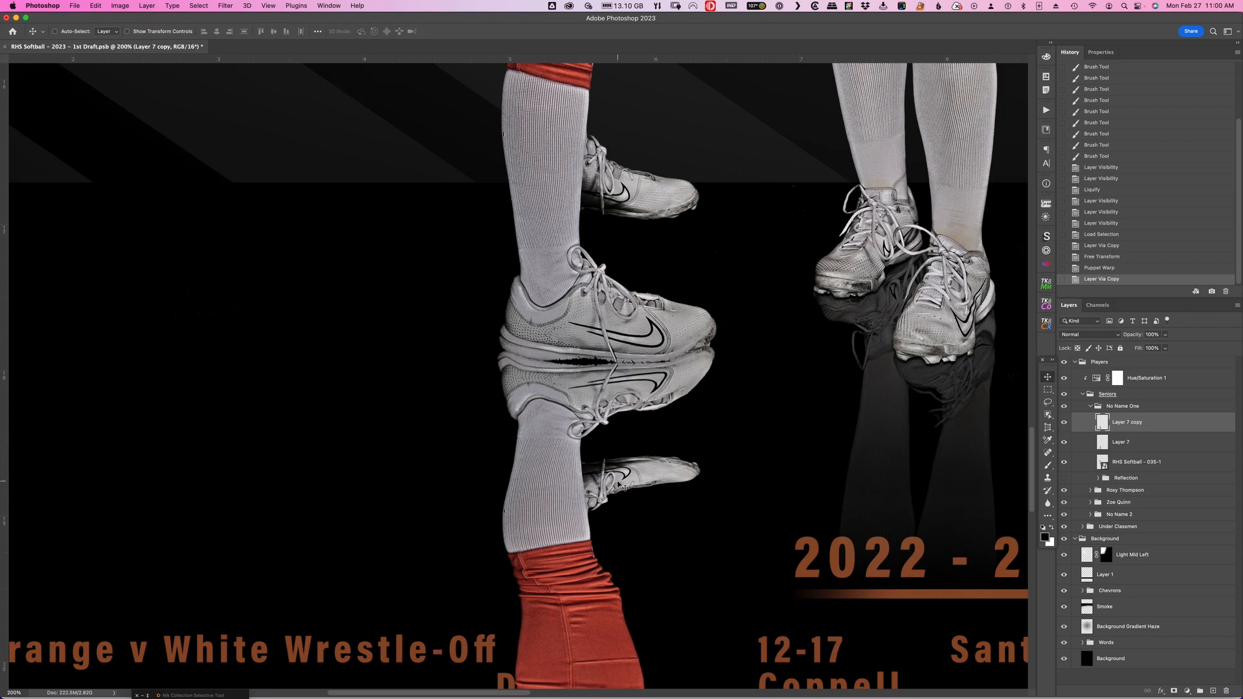
drag(616, 428, 608, 248)
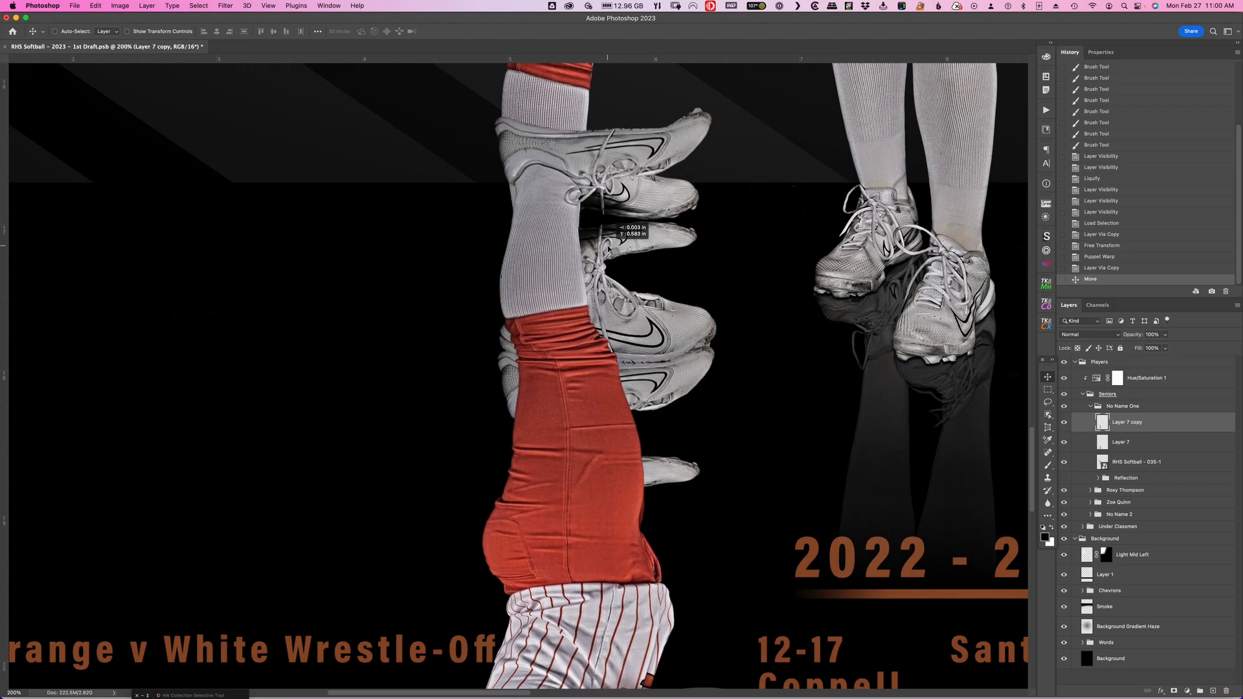
drag(609, 248, 609, 249)
Add a layer mask to Layer 7 copy and paint out its front shoe and leg in black at 100% brush opacity.
click(1174, 691)
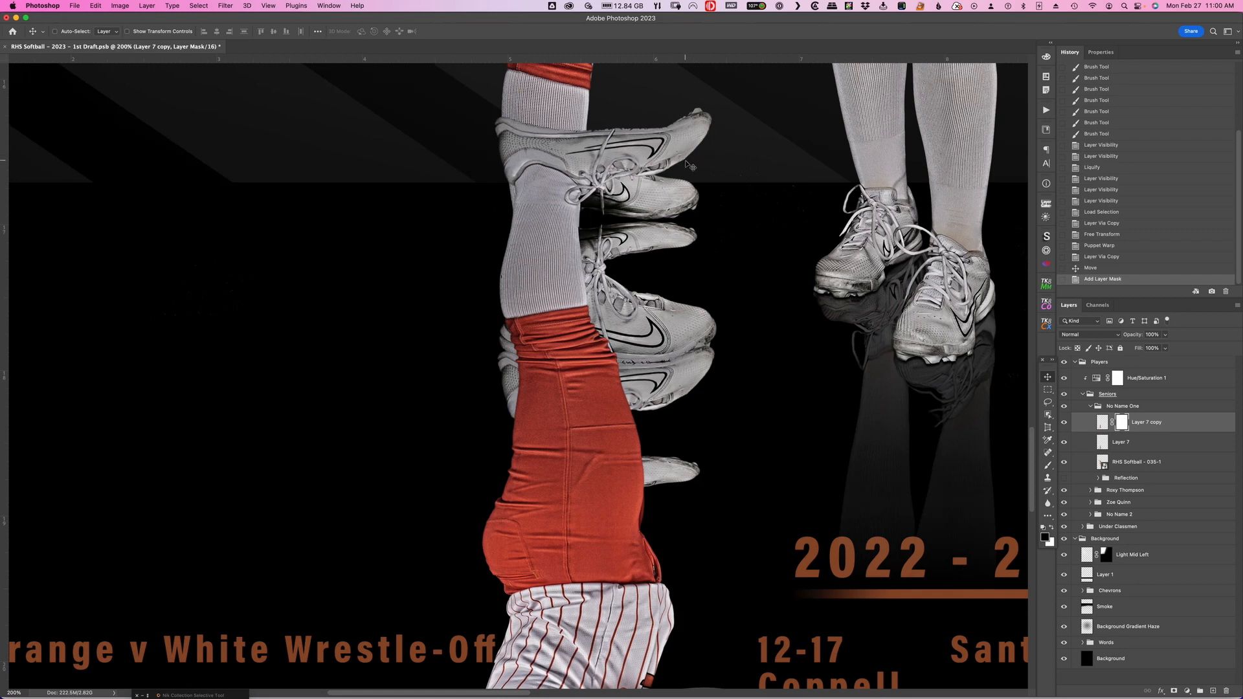
key(b)
mouse_move(690, 155)
mouse_down()
mouse_move(675, 129)
mouse_move(703, 123)
mouse_move(679, 139)
mouse_up()
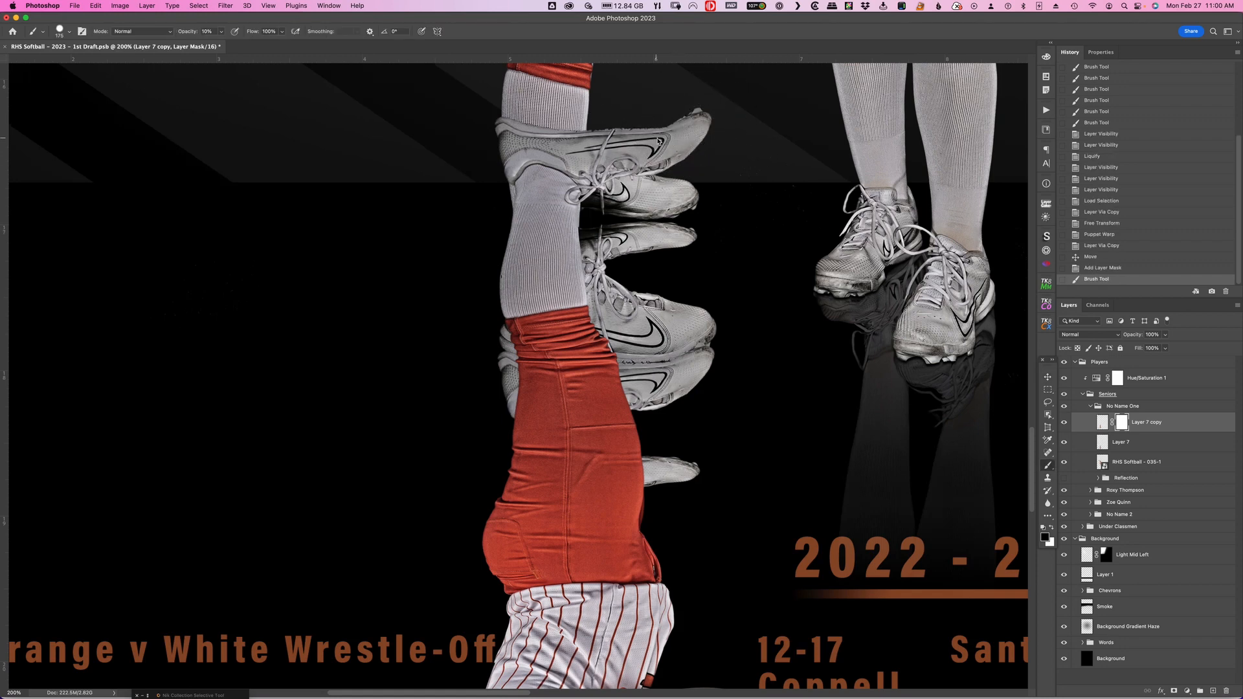
key(0)
mouse_move(787, 125)
mouse_down()
mouse_move(677, 125)
mouse_move(514, 152)
mouse_move(535, 236)
mouse_move(525, 267)
mouse_move(549, 305)
mouse_move(521, 234)
mouse_move(552, 374)
mouse_move(537, 414)
mouse_move(569, 466)
mouse_move(449, 507)
mouse_move(631, 634)
mouse_up()
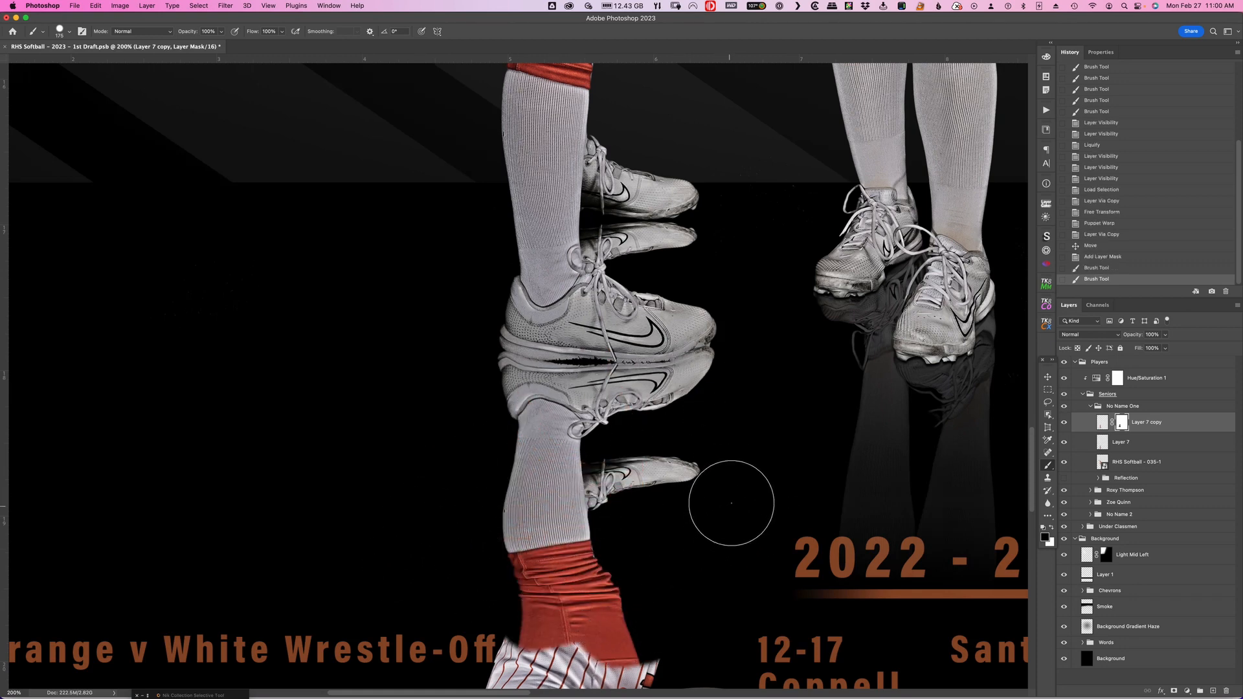
Paint the rest of Layer 7 copy's flipped torso, head, arms and bat out of its mask.
drag(784, 471, 822, 139)
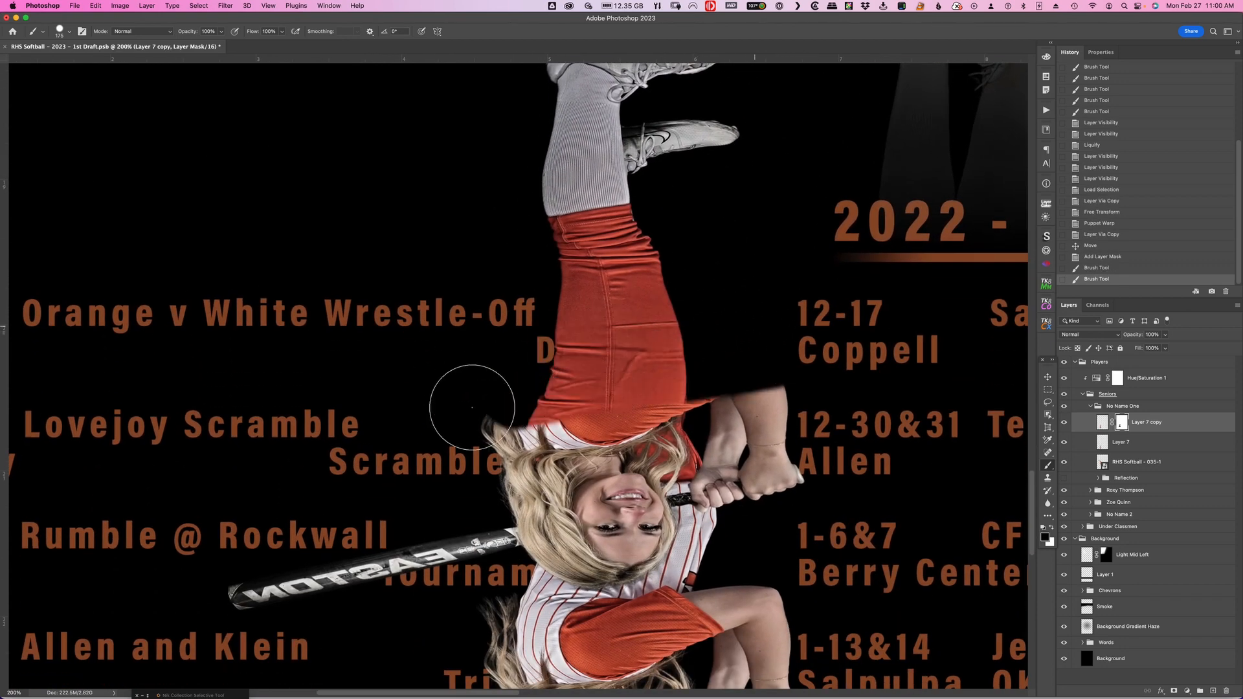
mouse_move(513, 491)
mouse_down()
mouse_move(547, 582)
mouse_move(172, 596)
mouse_up()
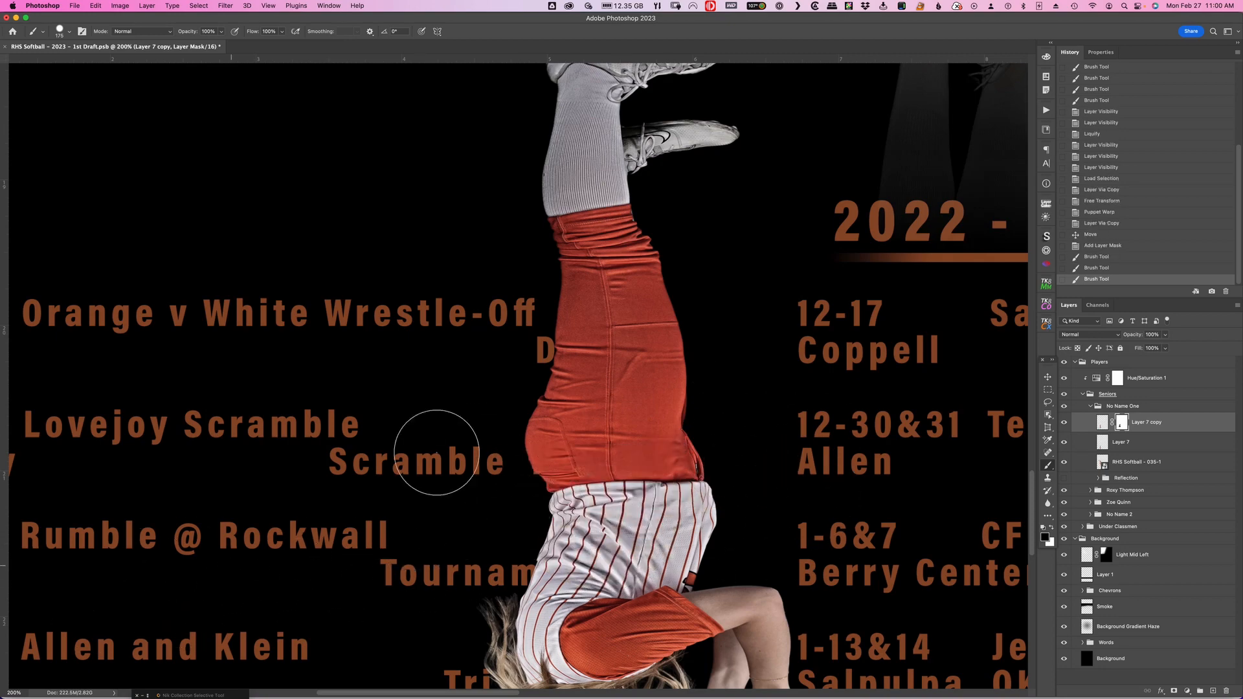
mouse_move(833, 292)
mouse_down()
mouse_move(735, 429)
mouse_move(739, 556)
mouse_up()
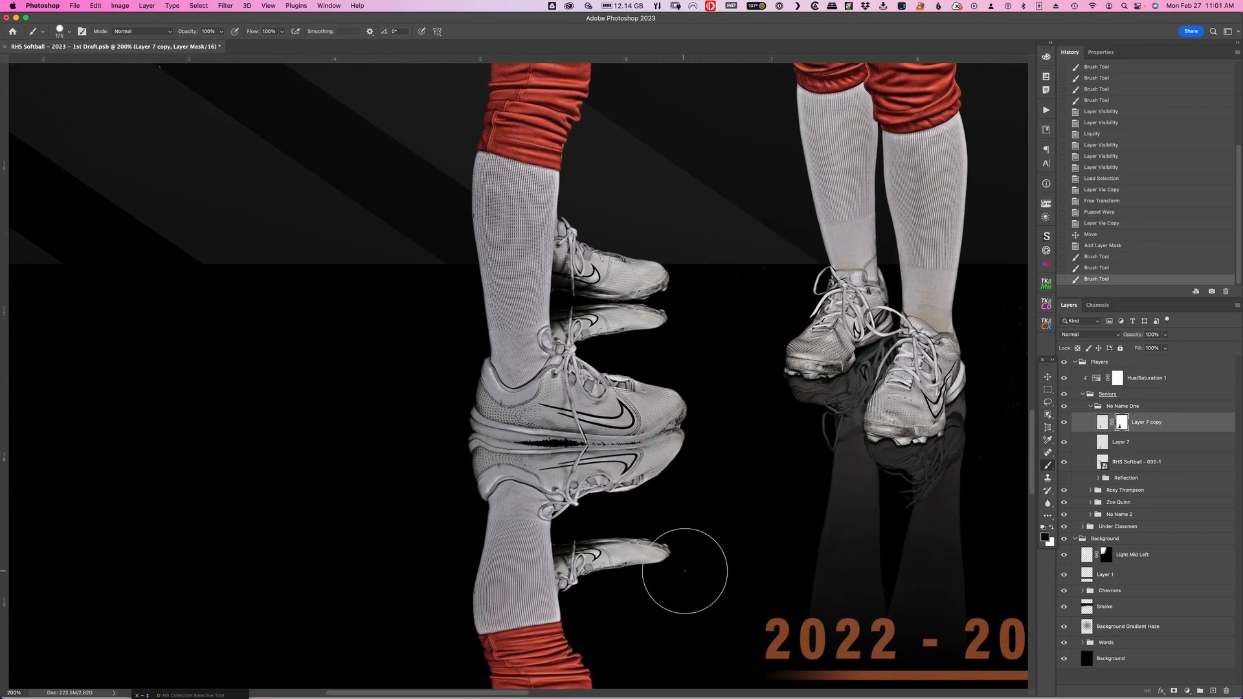
Add a layer mask to Layer 7 and paint out its detached rear shoe below the front shoe's reflection.
click(1154, 446)
click(1171, 691)
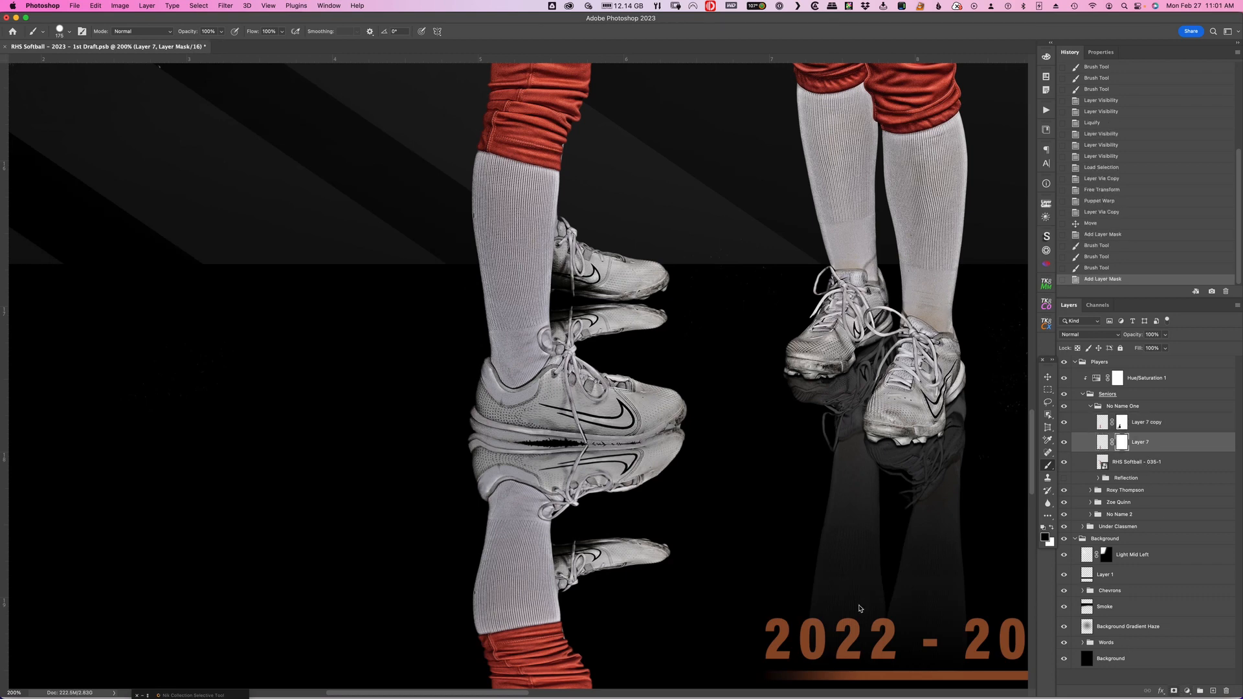
mouse_move(667, 541)
mouse_down()
mouse_move(605, 555)
mouse_move(605, 576)
mouse_move(591, 550)
mouse_move(602, 578)
mouse_up()
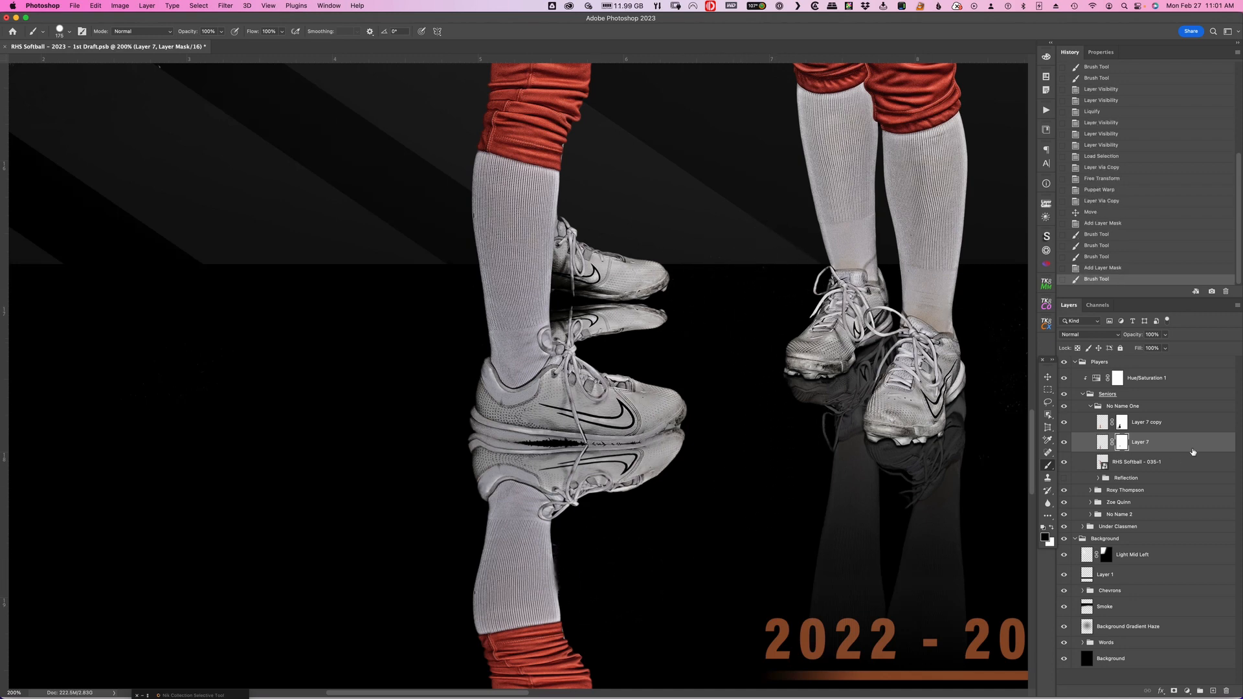
Try a Puppet Warp on the masked rear-shoe reflection, pinning along the shoe and pulling its toe up to the real sole.
click(1102, 424)
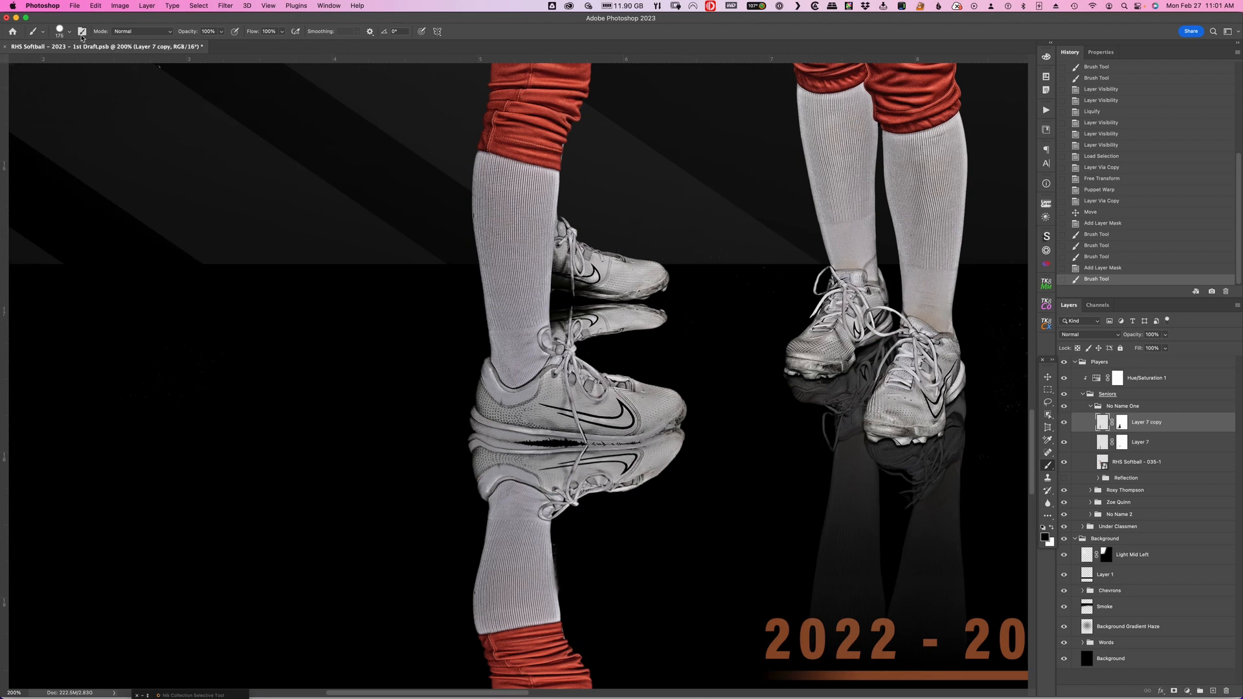
click(96, 8)
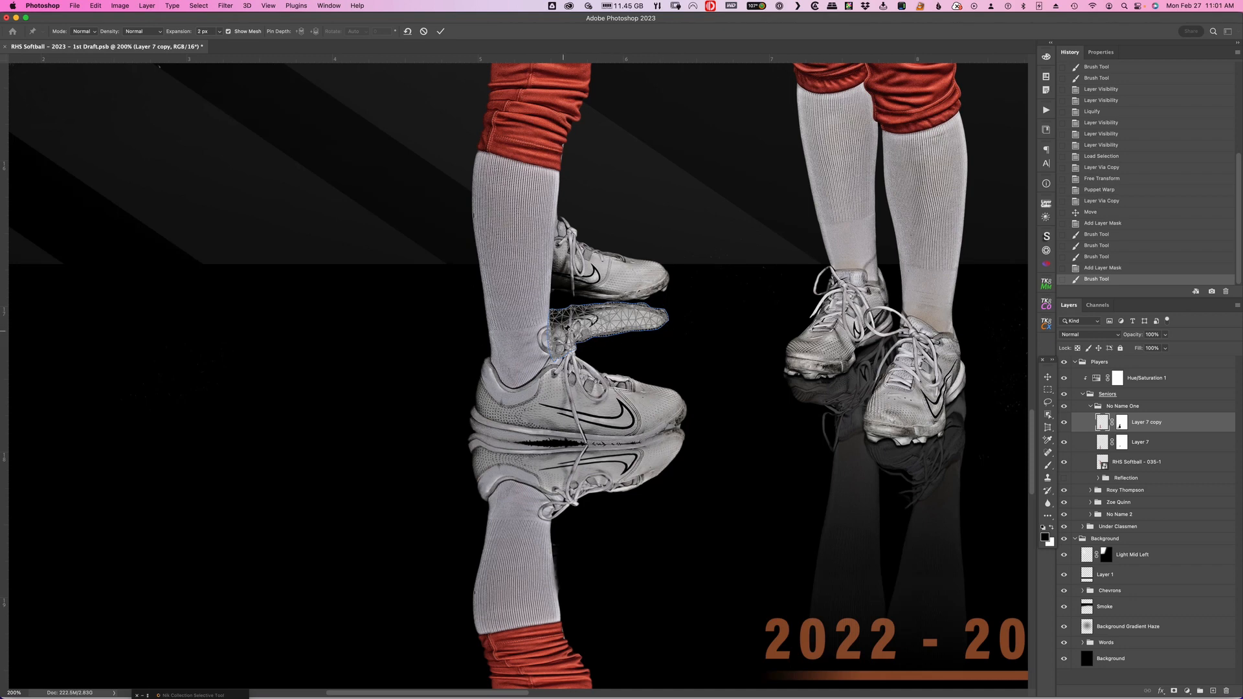
click(565, 329)
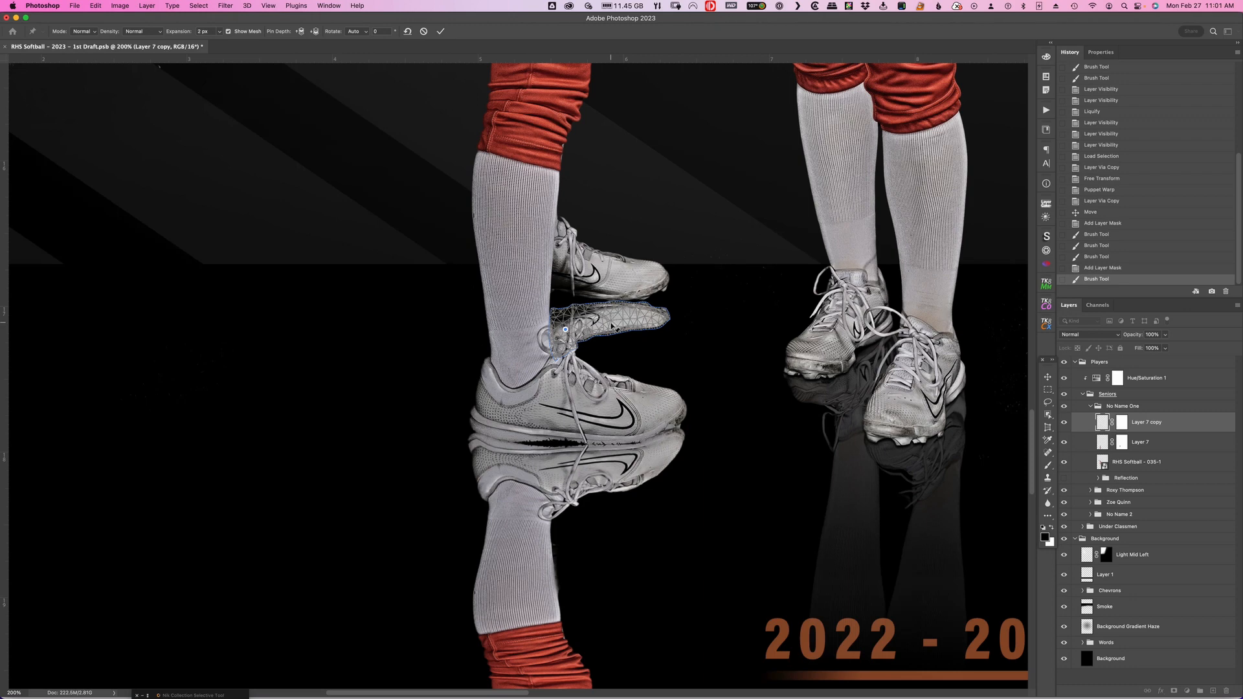
click(611, 323)
click(584, 324)
click(636, 319)
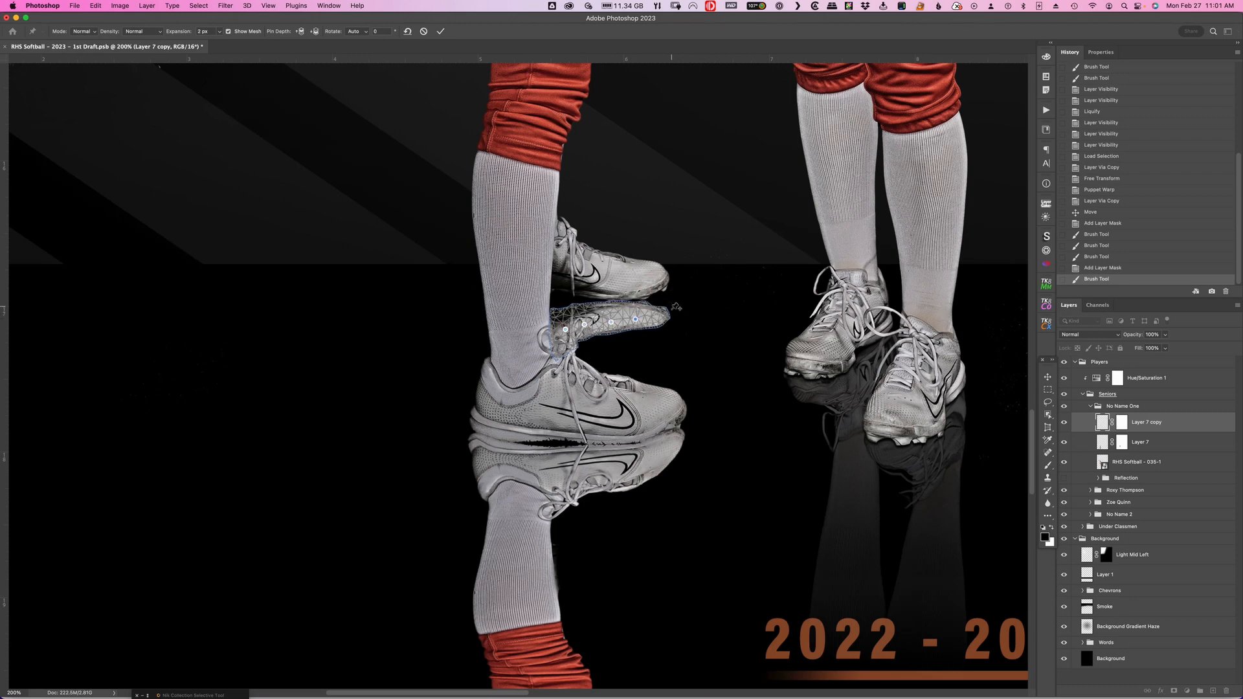
drag(666, 311, 642, 334)
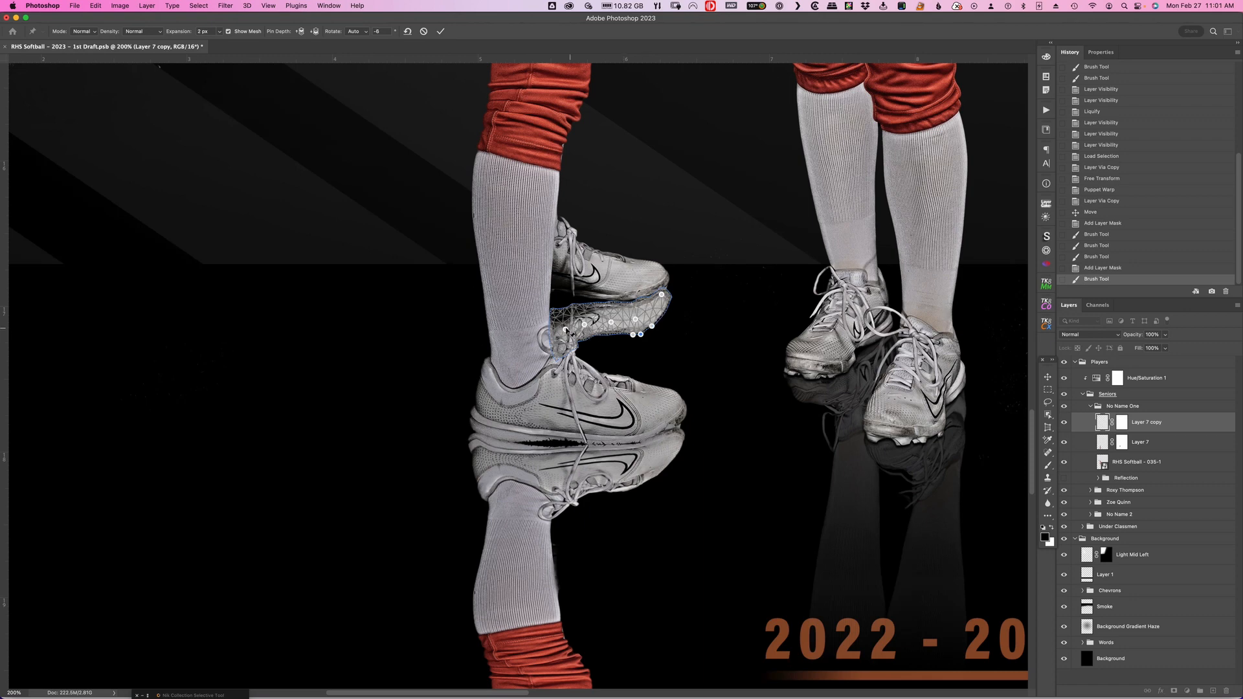
Try to raise the reflected rear shoe's heel and mid-sole with more pins to meet the real shoe's sole.
drag(565, 330, 558, 311)
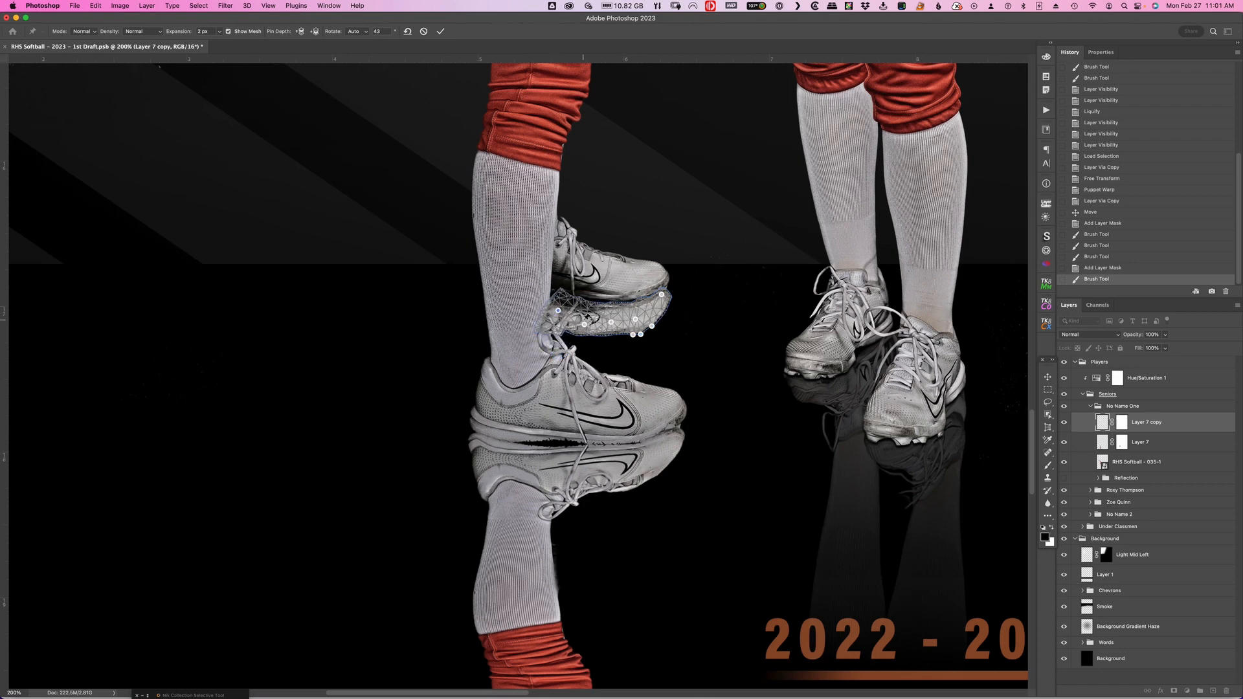
click(612, 306)
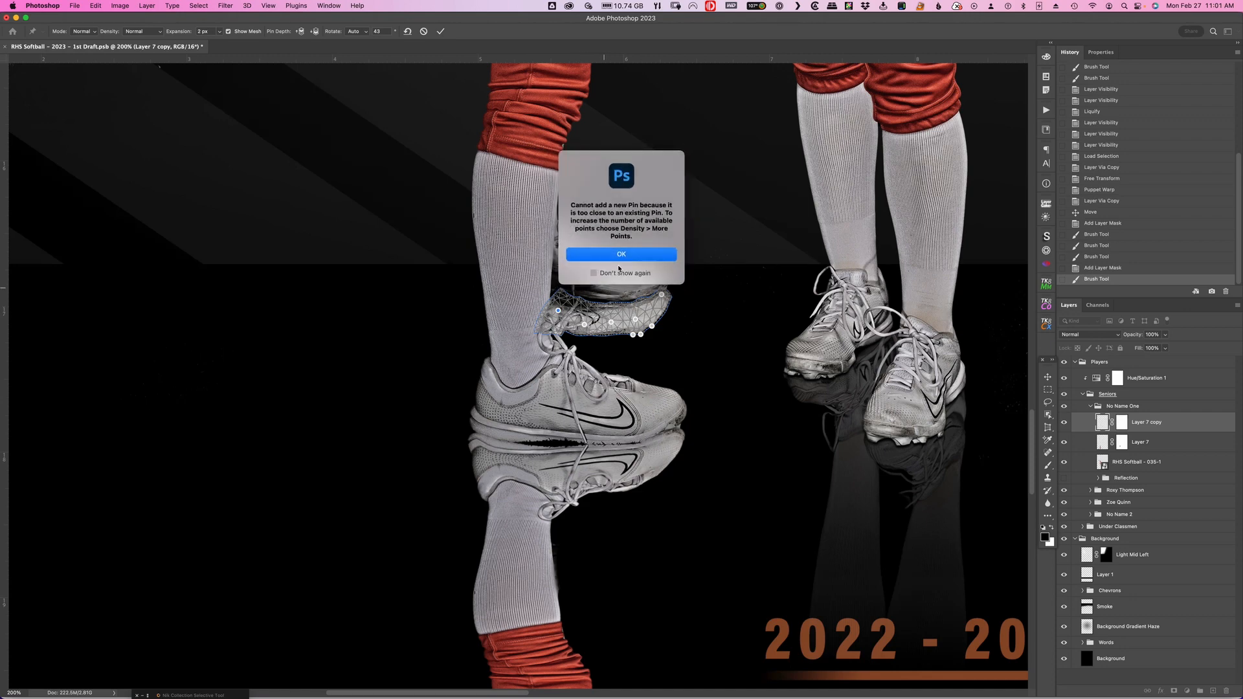
click(629, 254)
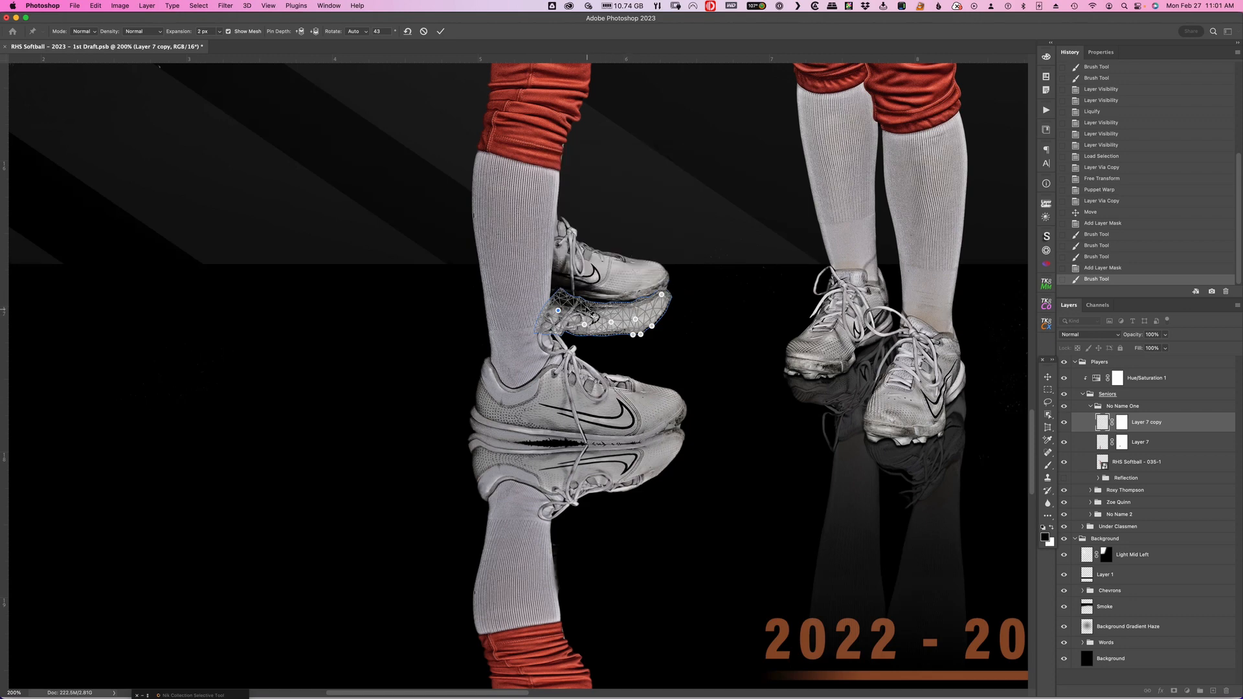
click(587, 302)
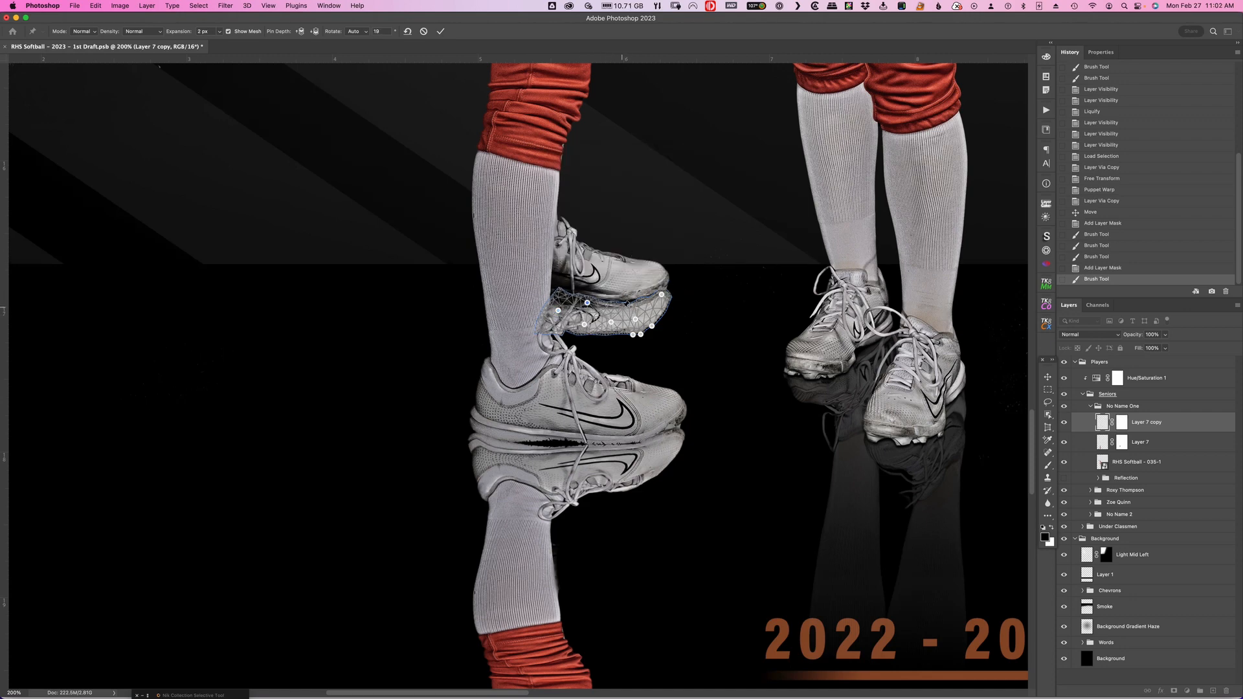
click(622, 304)
mouse_move(587, 303)
mouse_down()
mouse_move(588, 286)
mouse_move(585, 306)
mouse_up()
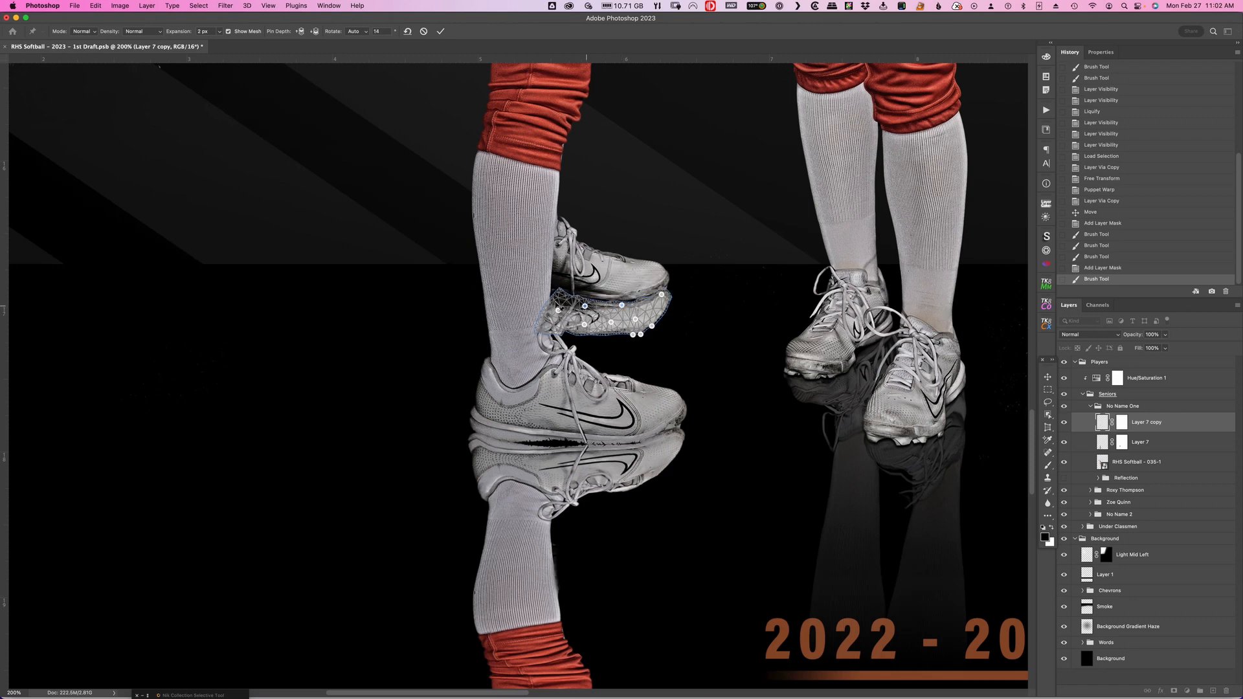
click(558, 311)
drag(559, 299, 546, 301)
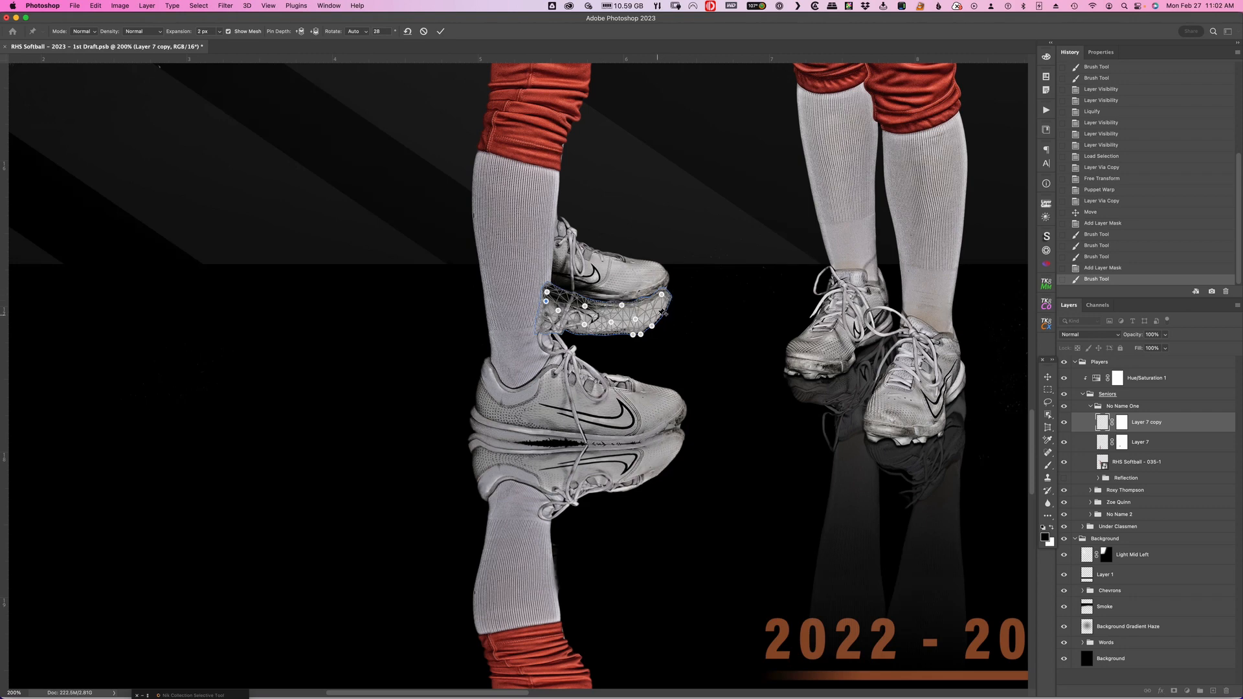
Shape the reflected rear shoe's toe and lower edge with additional pins, then apply the Puppet Warp.
drag(657, 317, 641, 336)
click(669, 309)
drag(633, 335, 590, 339)
drag(573, 335, 571, 338)
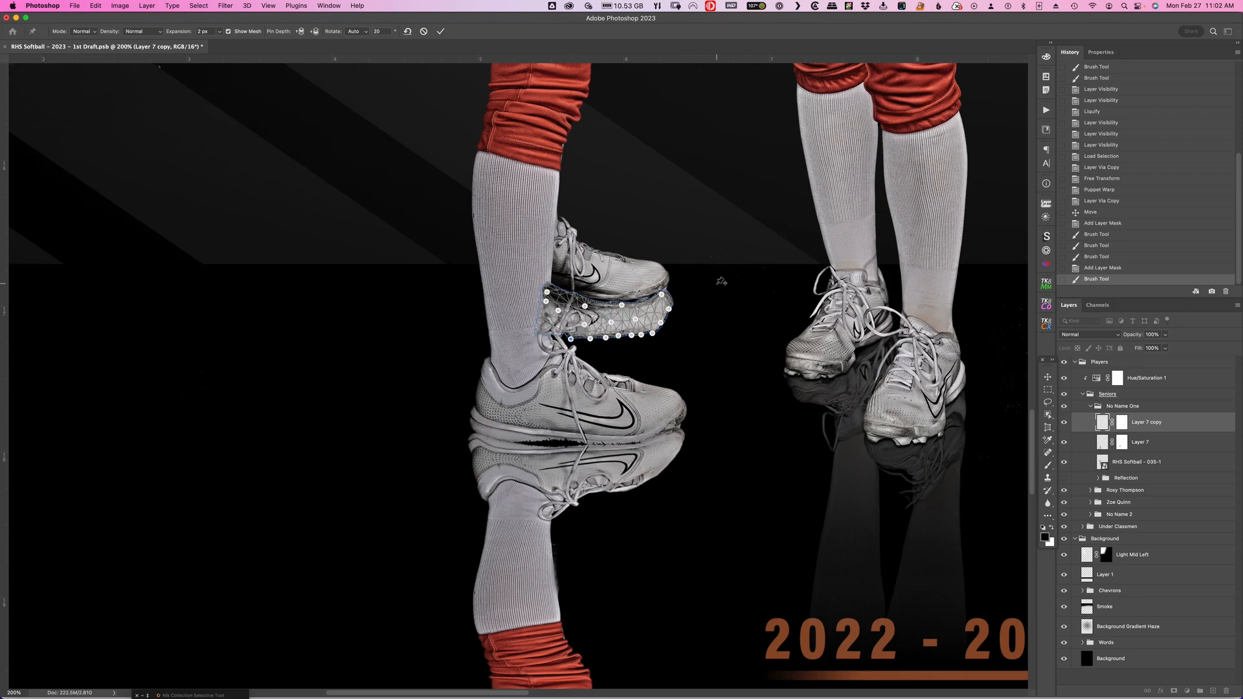
key(Return)
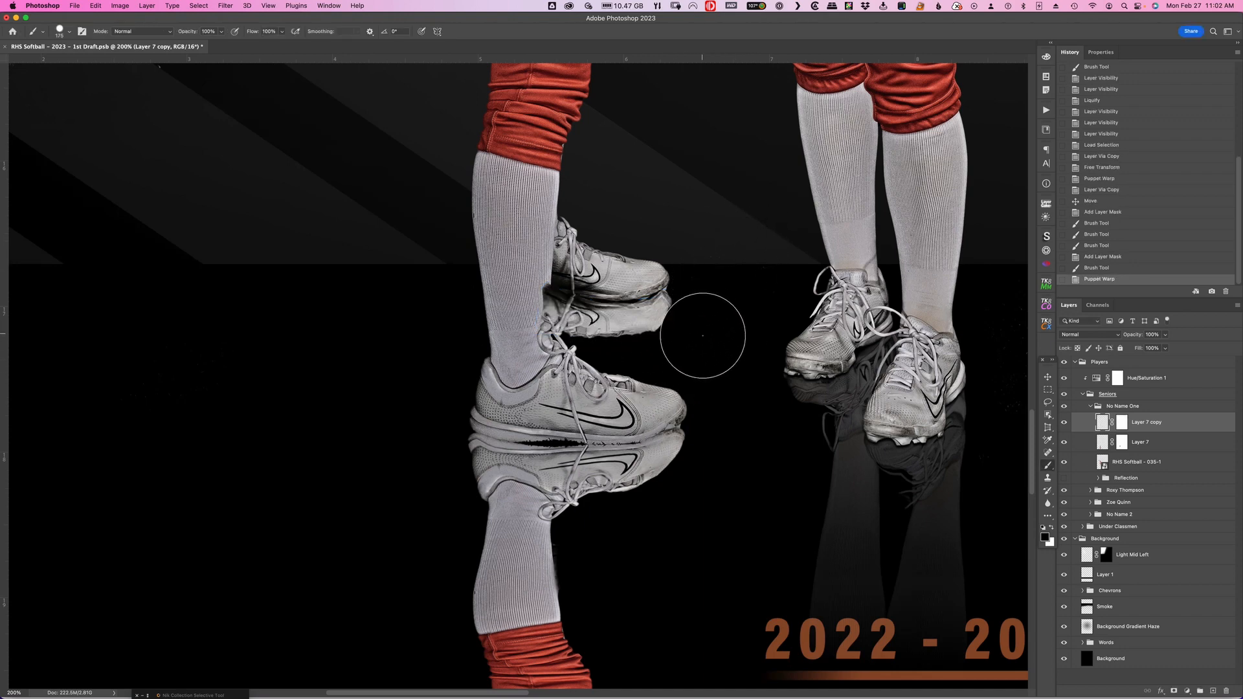
Revert the Puppet Warp on Layer 7 copy and disable its layer mask.
click(1117, 268)
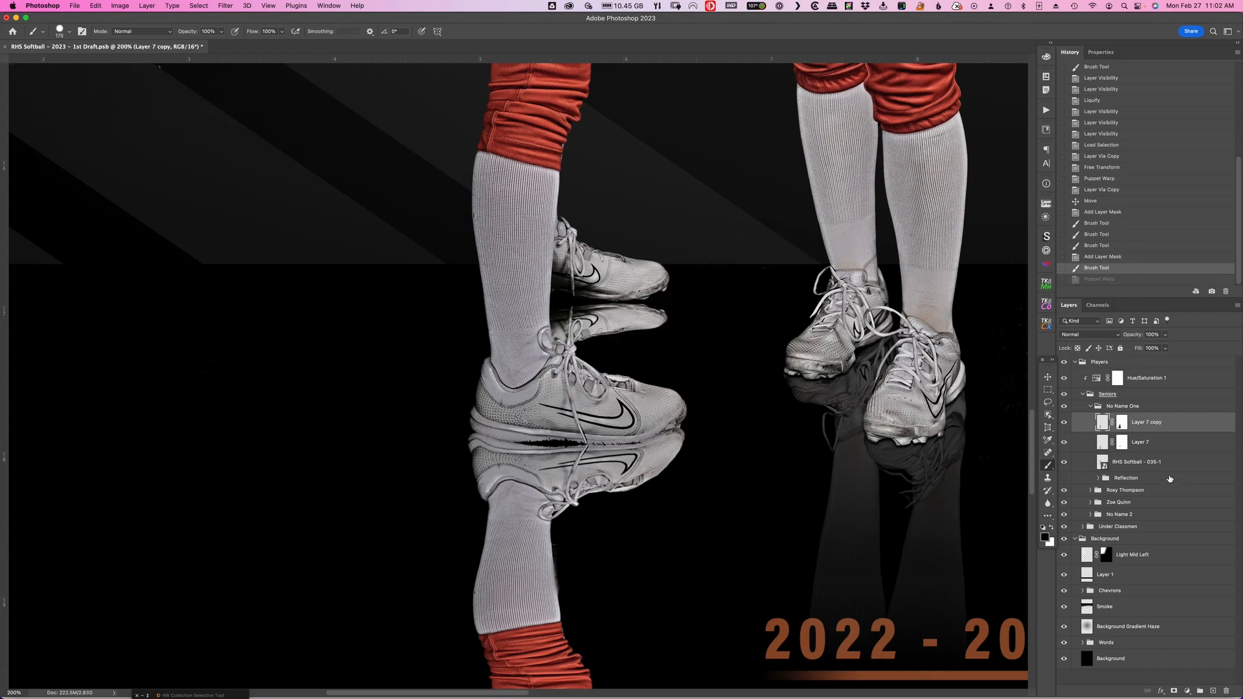
shift+click(1120, 427)
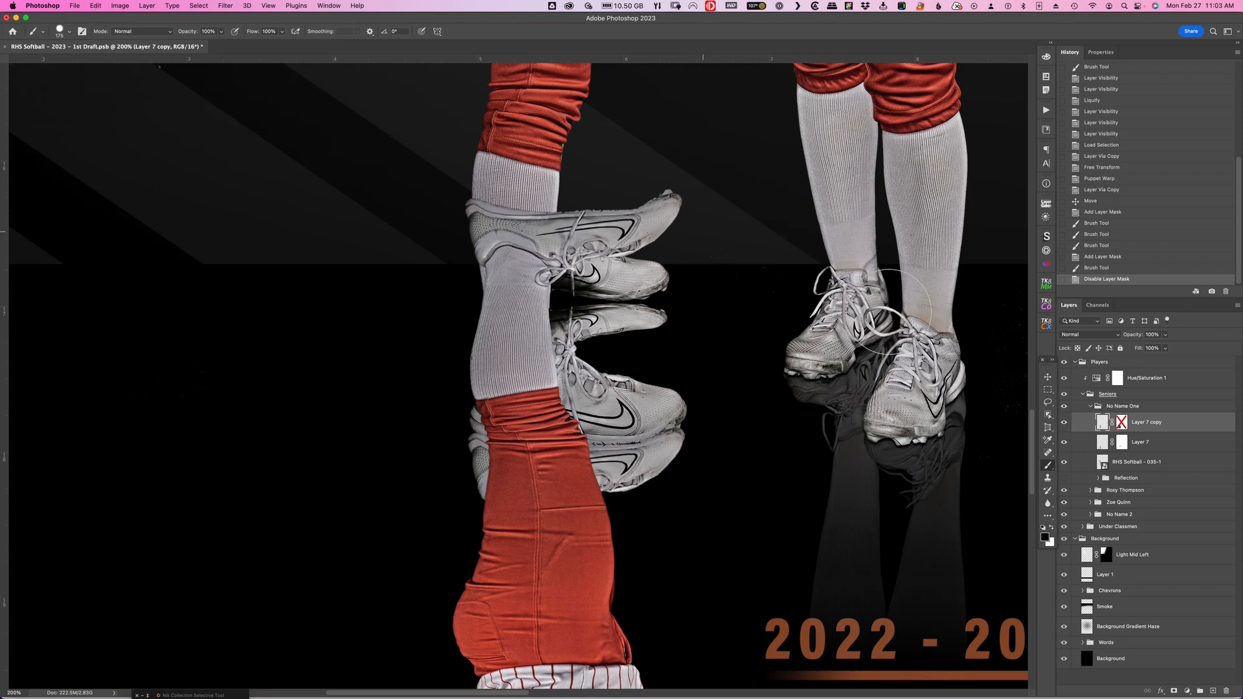
click(95, 6)
click(159, 208)
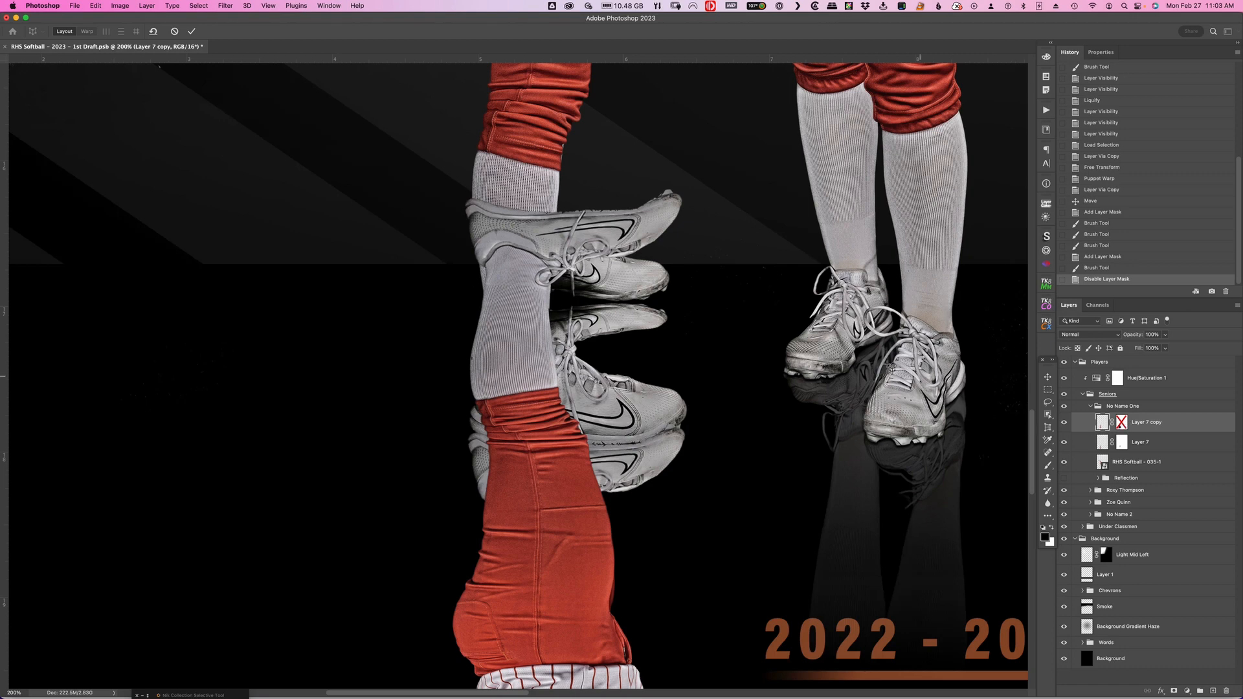
scroll(532, 327, down, 3)
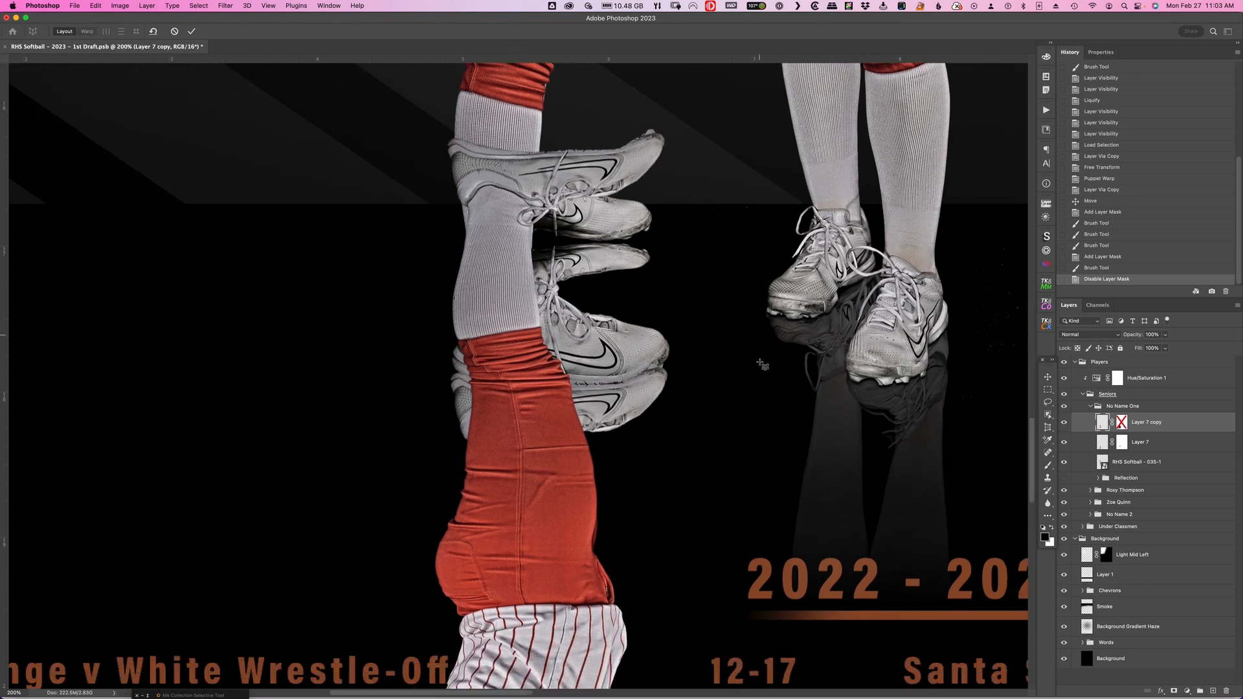
scroll(548, 302, up, 3)
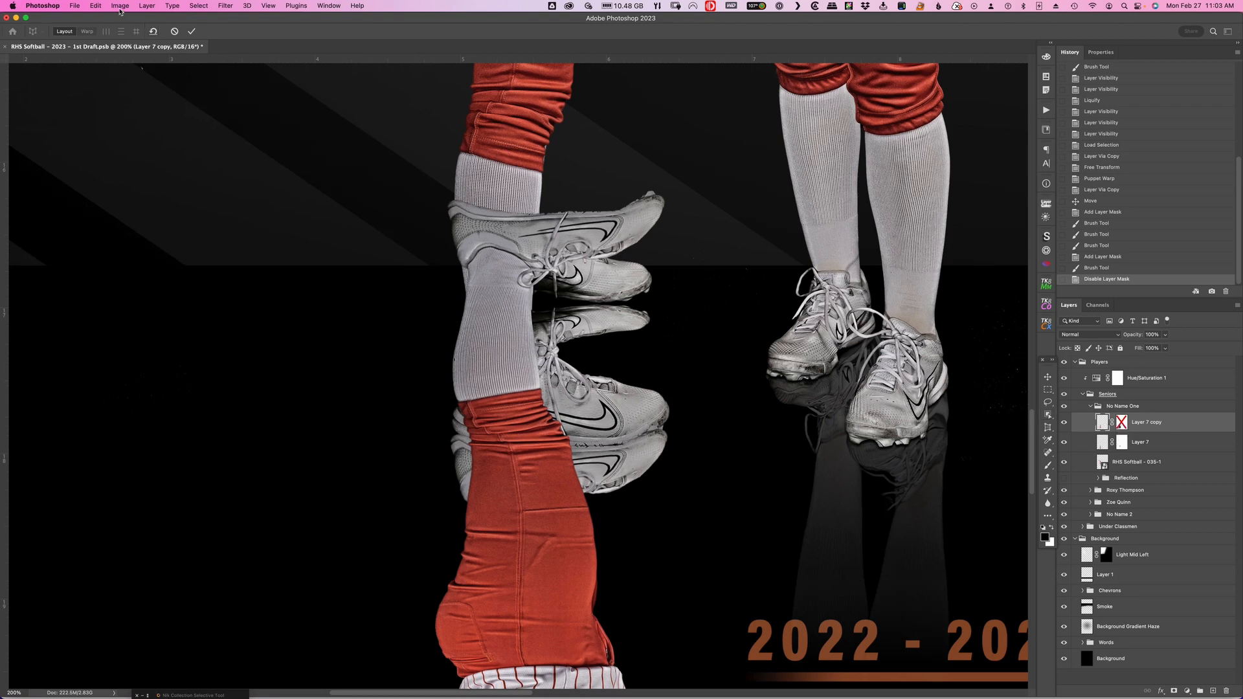
click(96, 6)
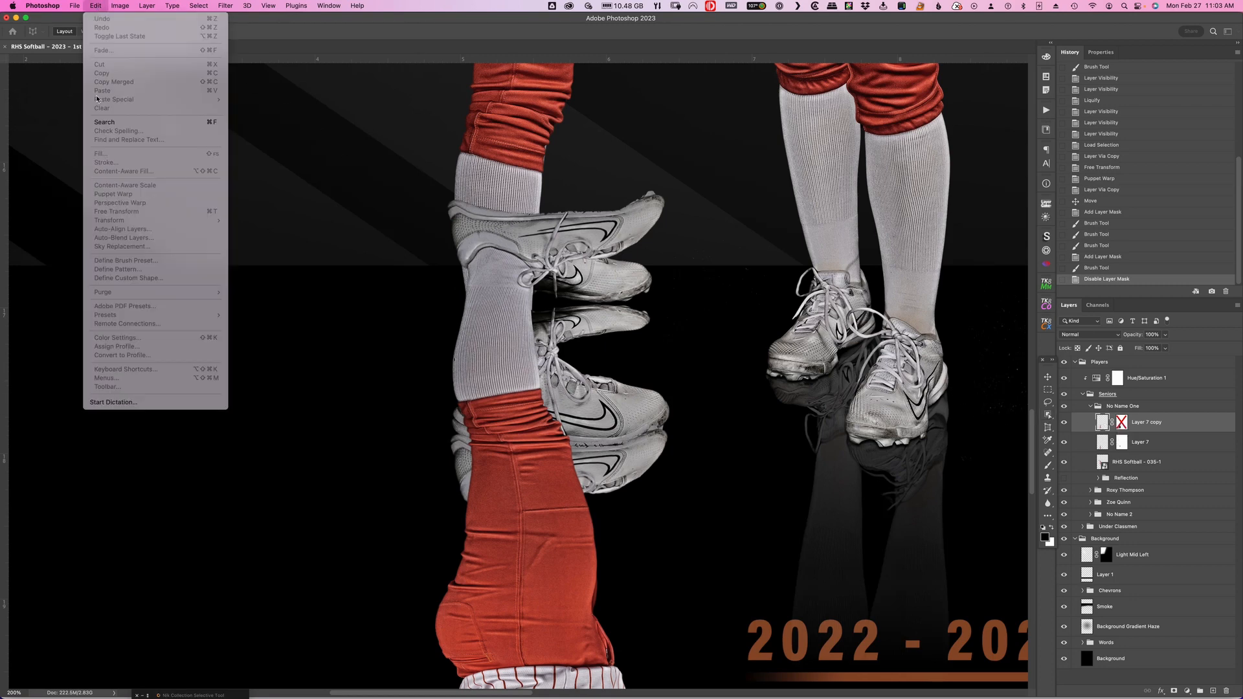
click(300, 195)
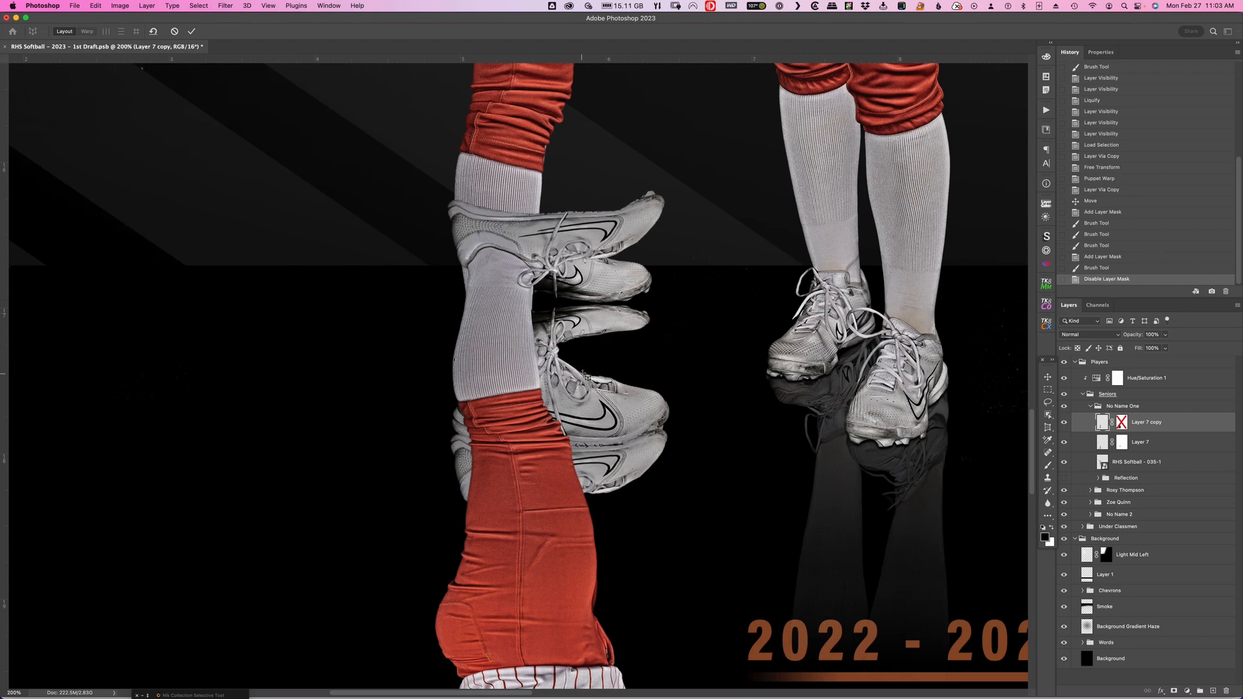
click(693, 332)
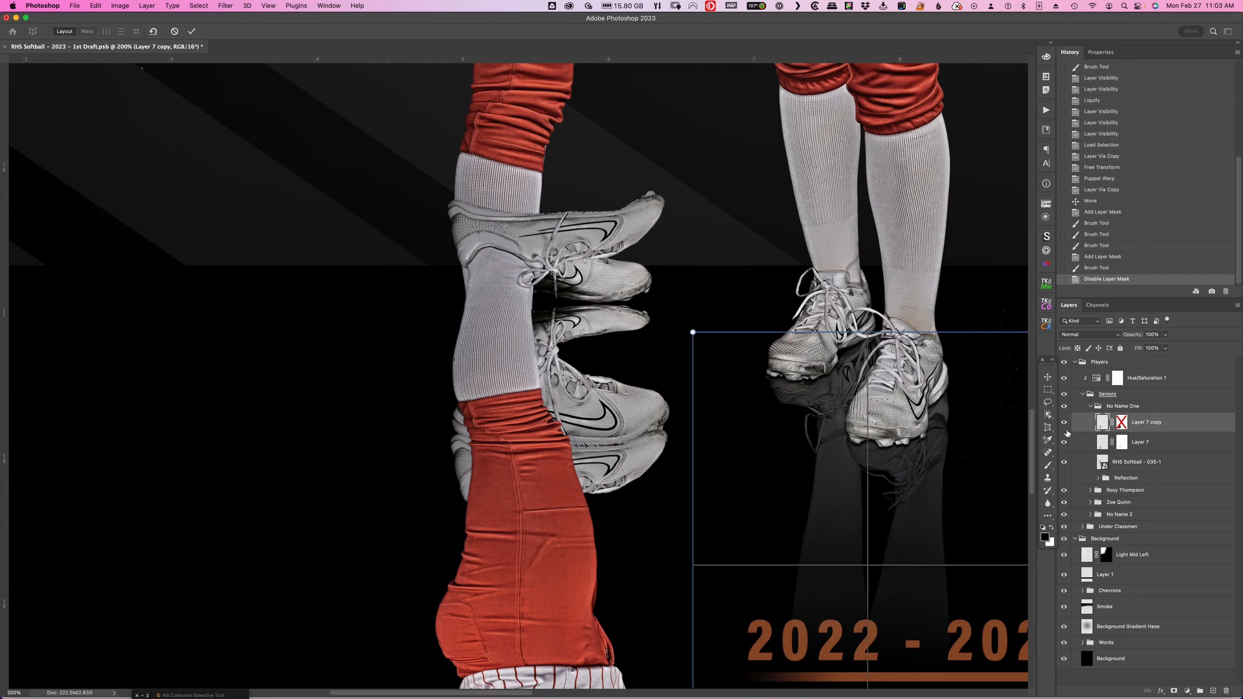
key(Escape)
key(b)
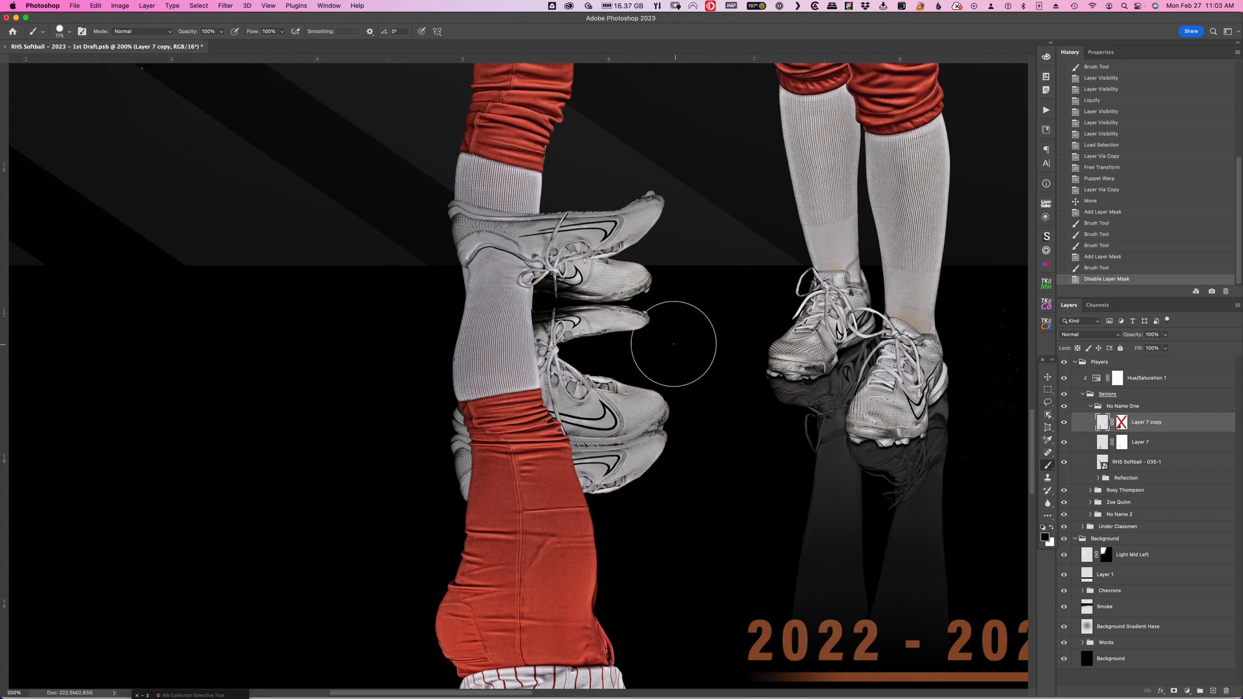
Start a Puppet Warp on Layer 7 copy, anchoring the sock and the flipped front shoe with two pins each.
click(97, 6)
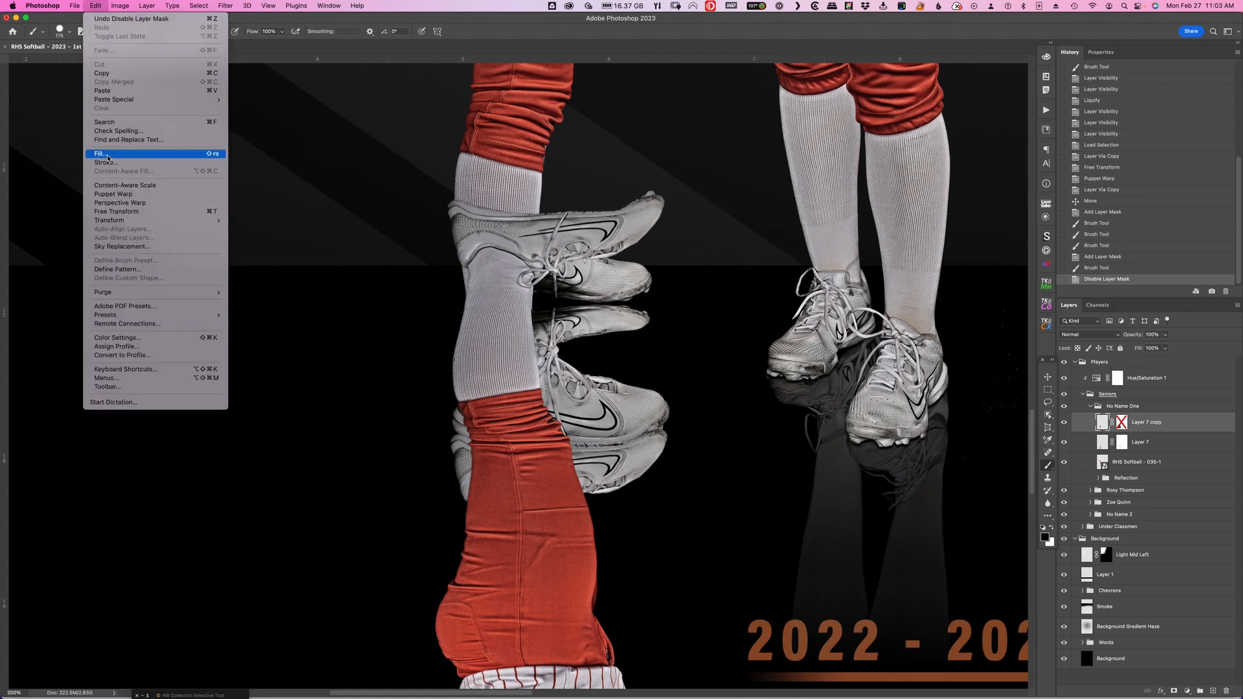
click(128, 194)
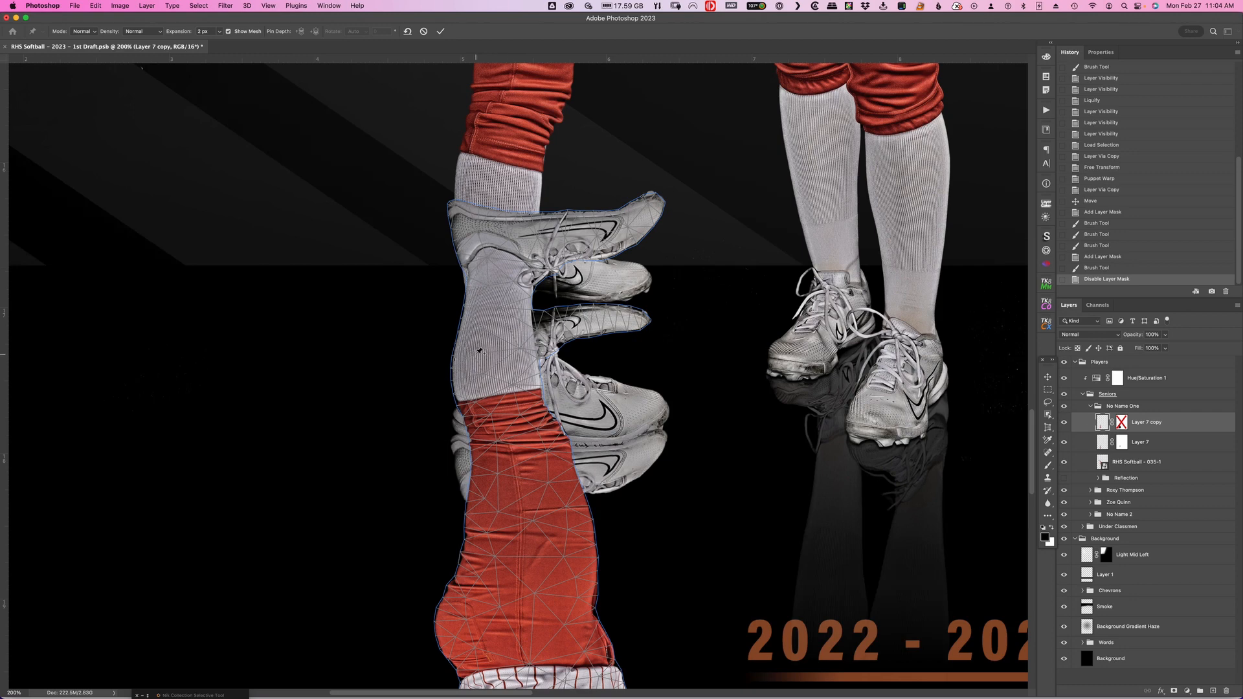
click(473, 352)
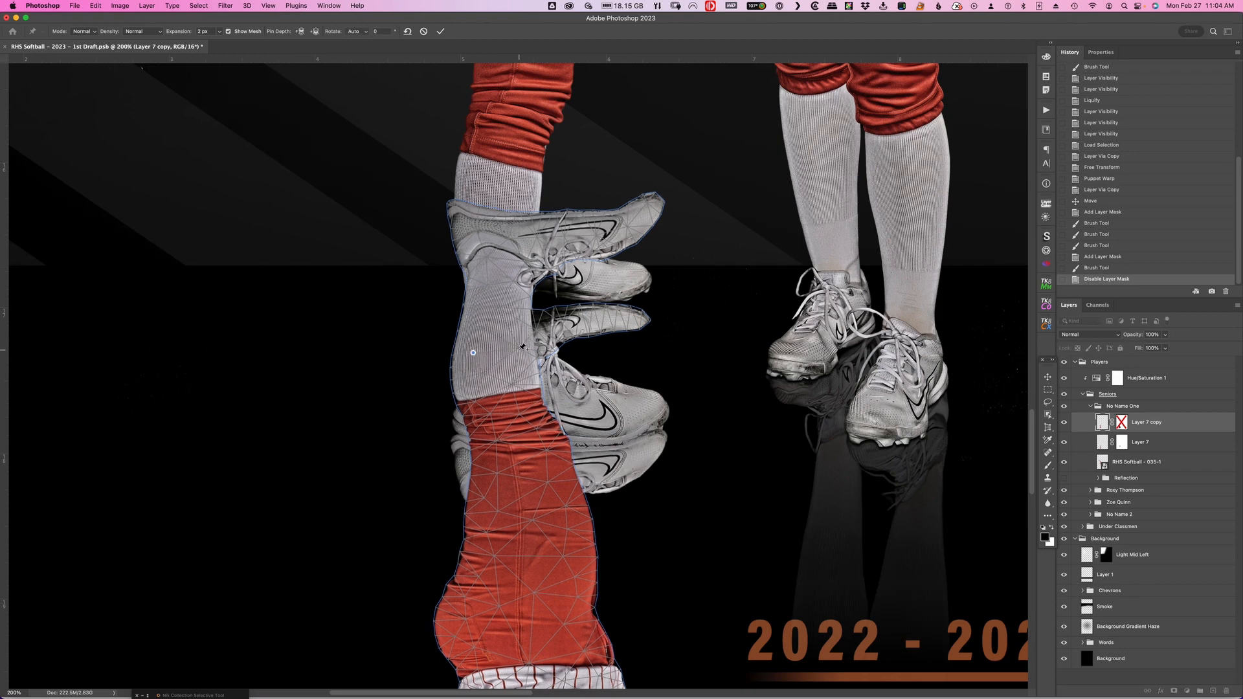
click(517, 349)
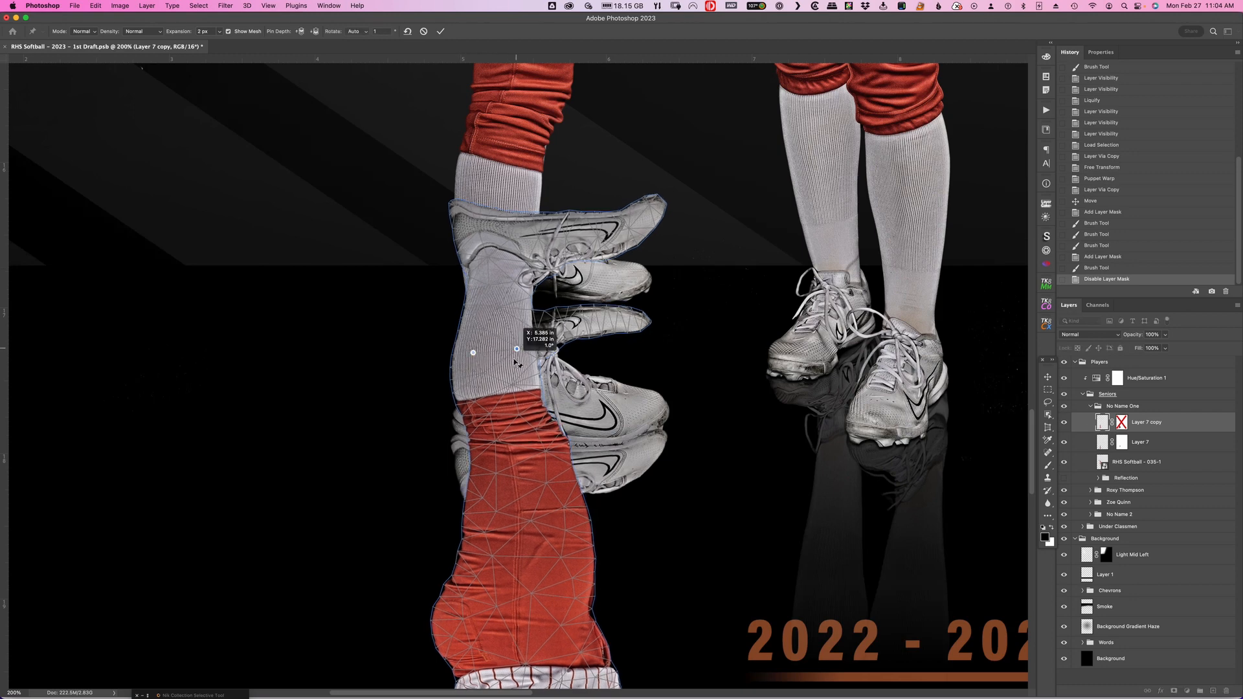
click(480, 231)
click(629, 227)
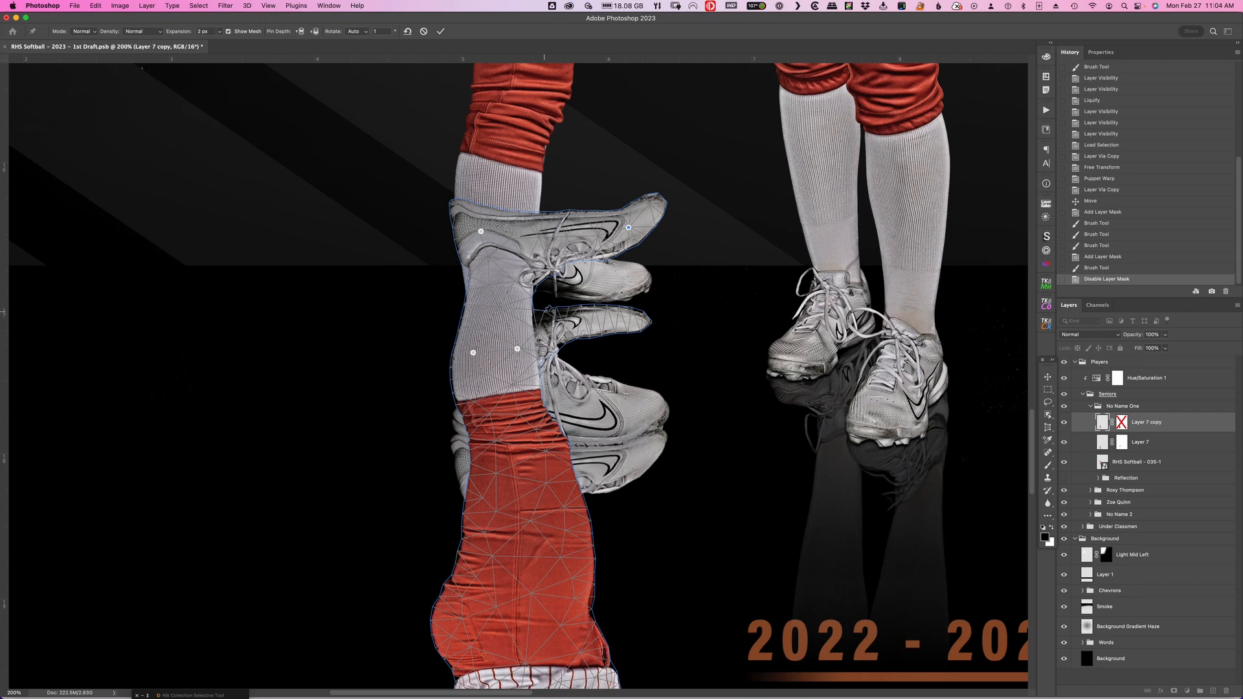
Pin the reflected rear shoe along its sole and lower edge, pulling the toe up to meet the real shoe.
drag(550, 304, 608, 303)
drag(642, 307, 616, 335)
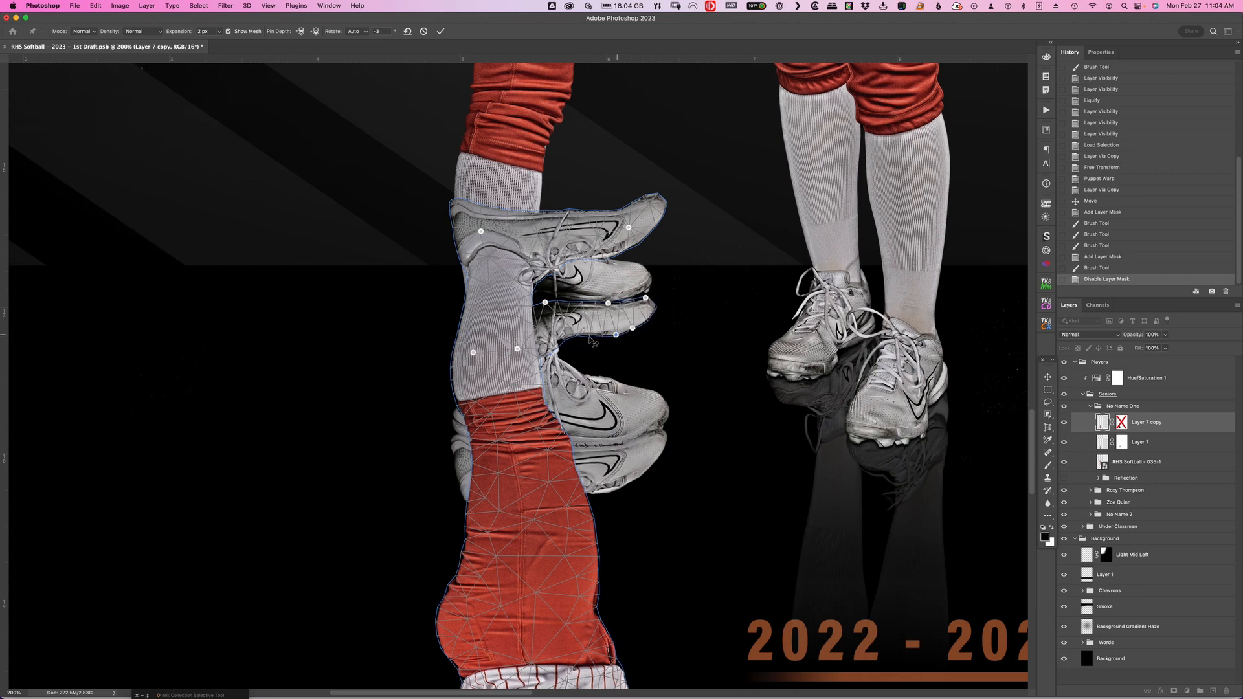
click(589, 336)
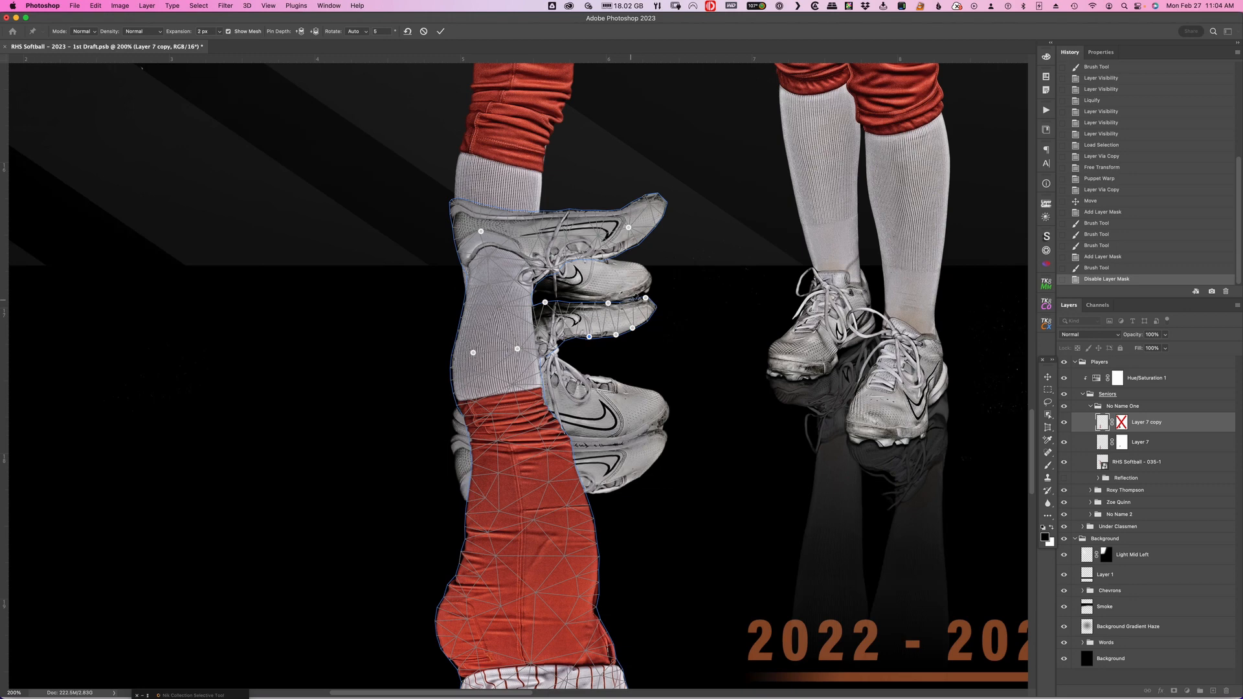
drag(633, 301, 644, 293)
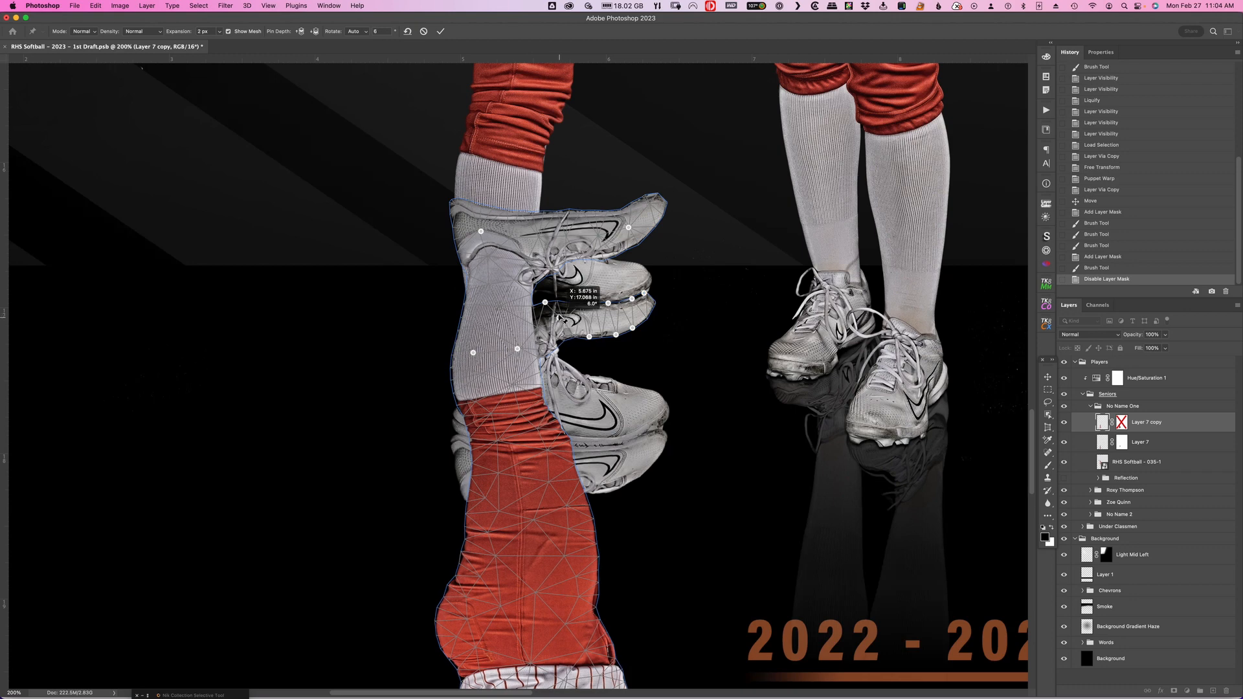
Refine the reflected rear shoe's heel, lower edge and toe with more pins, and apply the Puppet Warp.
click(558, 314)
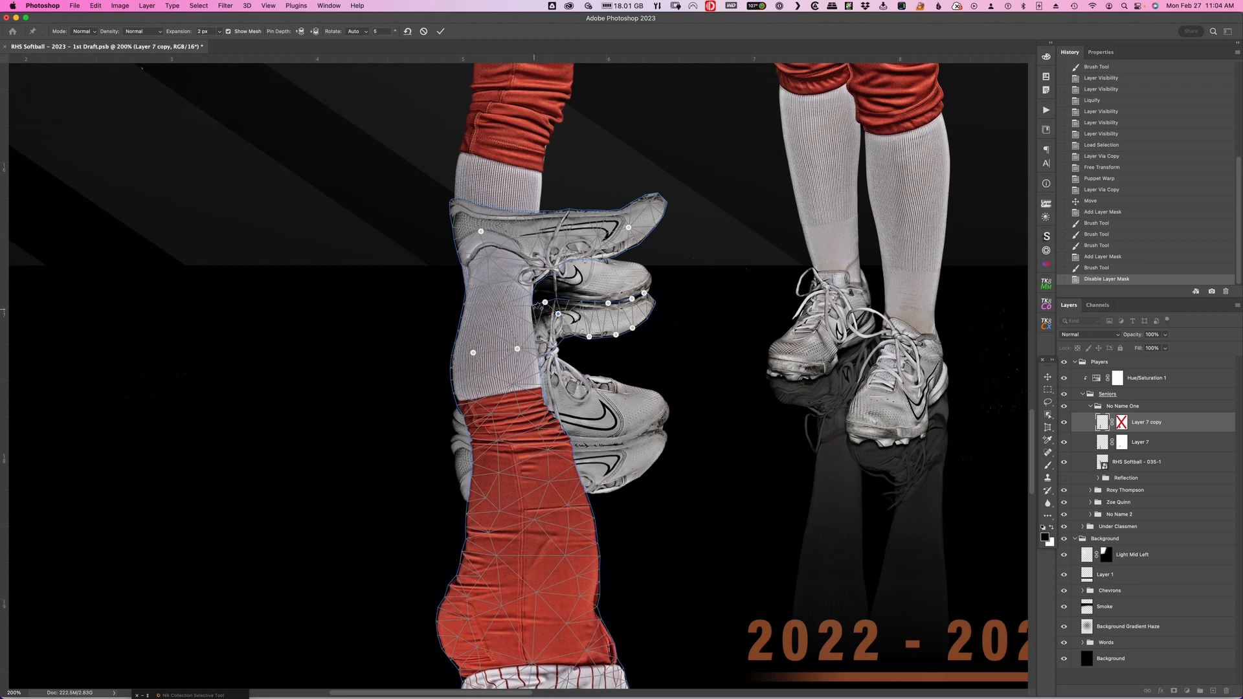
click(535, 303)
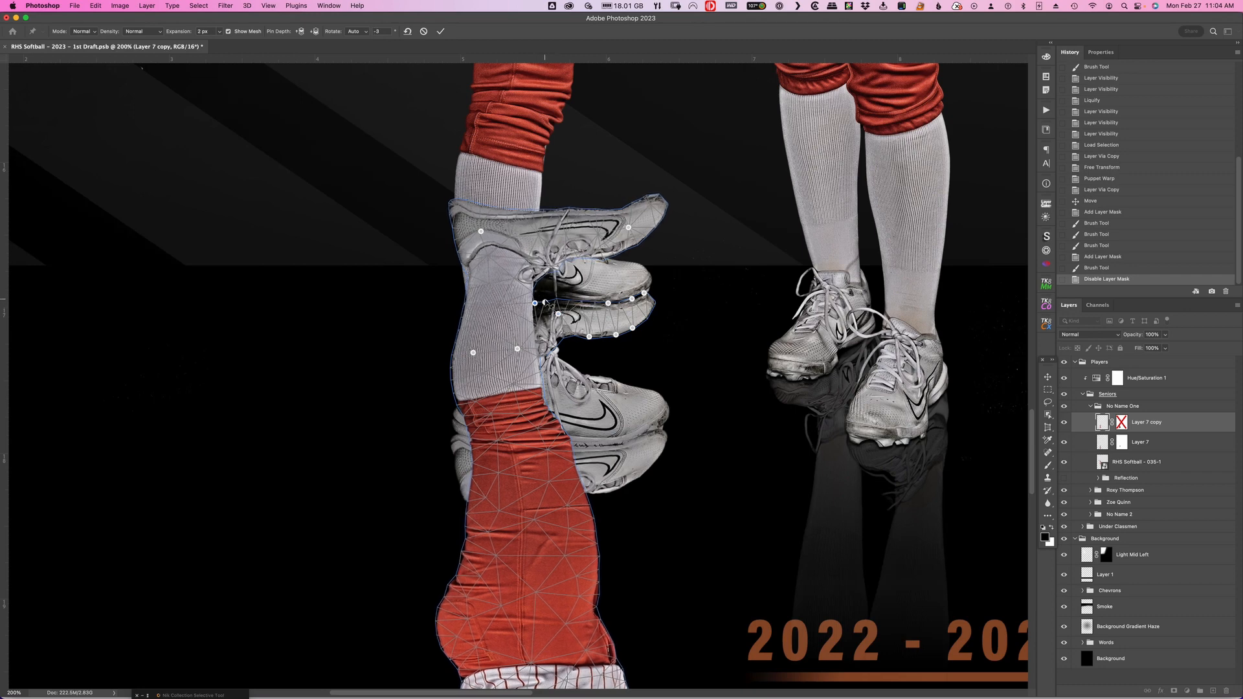
click(545, 302)
drag(572, 336, 570, 339)
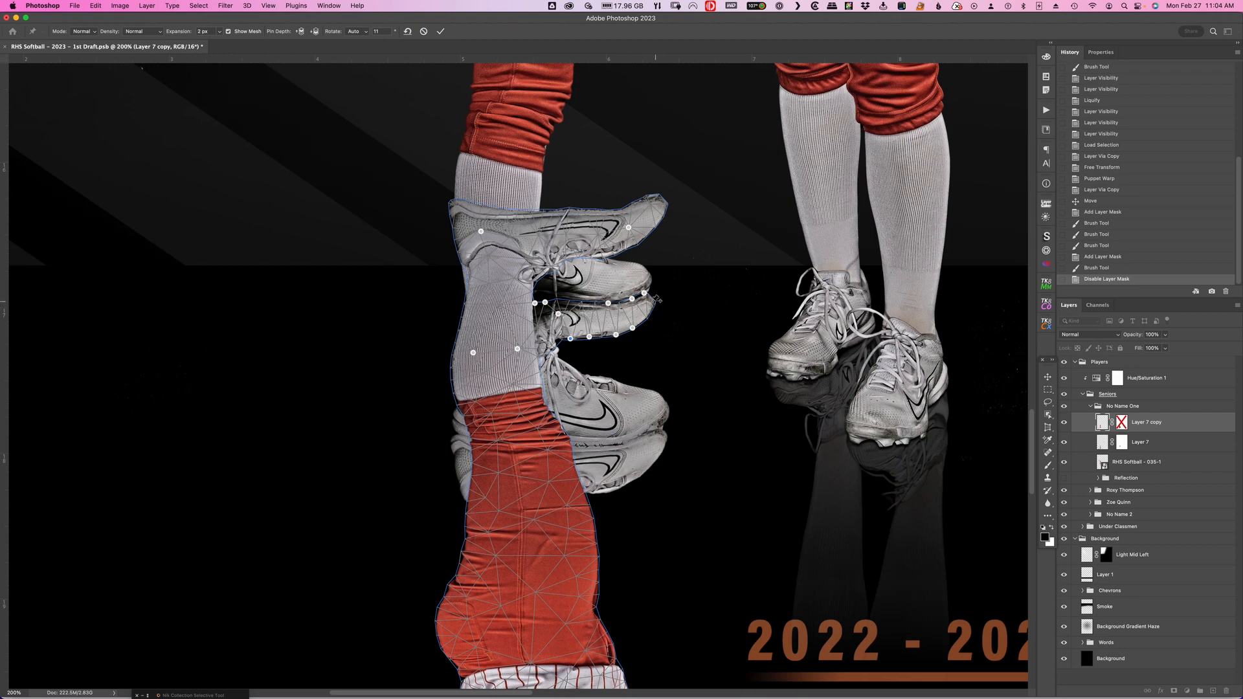
drag(650, 306, 650, 316)
key(Return)
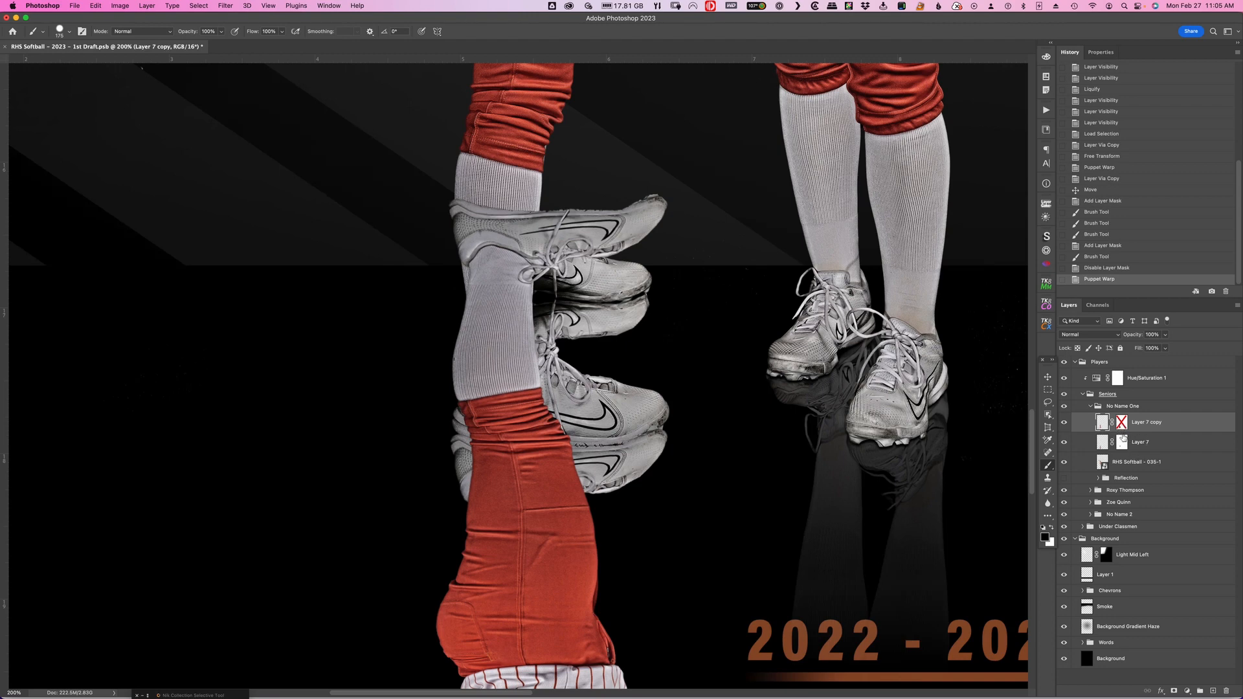
Re-enable the layer mask on Layer 7 copy.
shift+click(1124, 427)
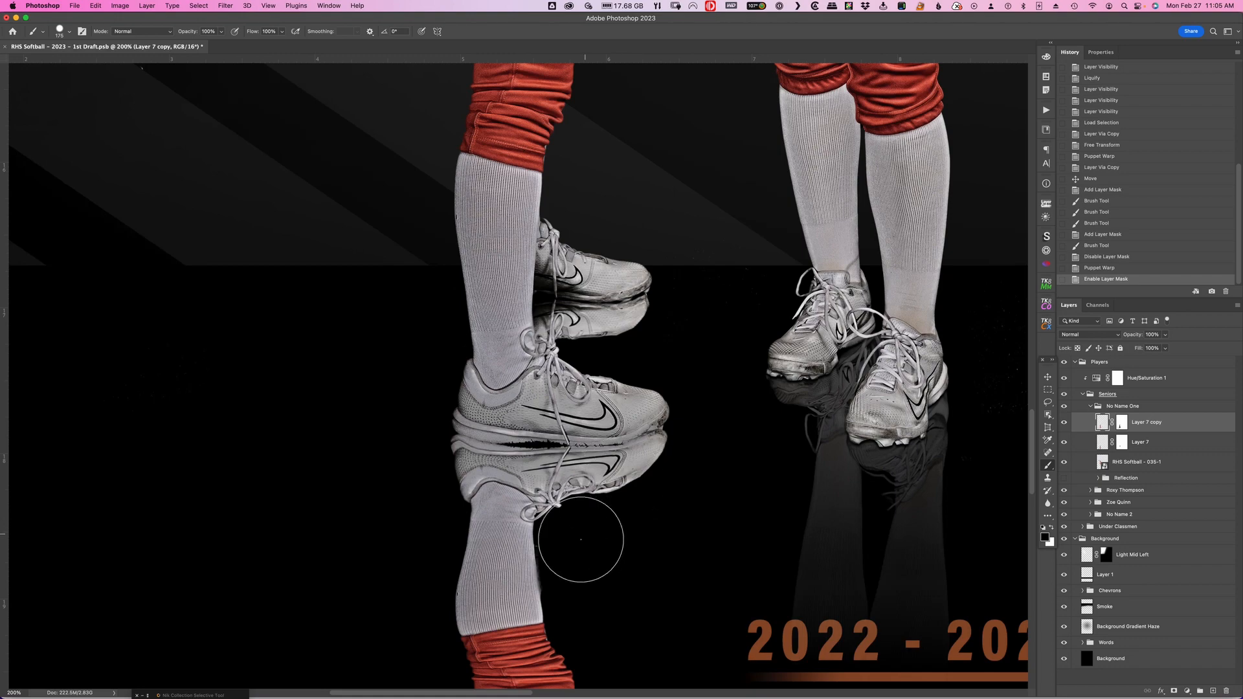
drag(600, 514, 580, 365)
key(super+minus)
key(super+minus)
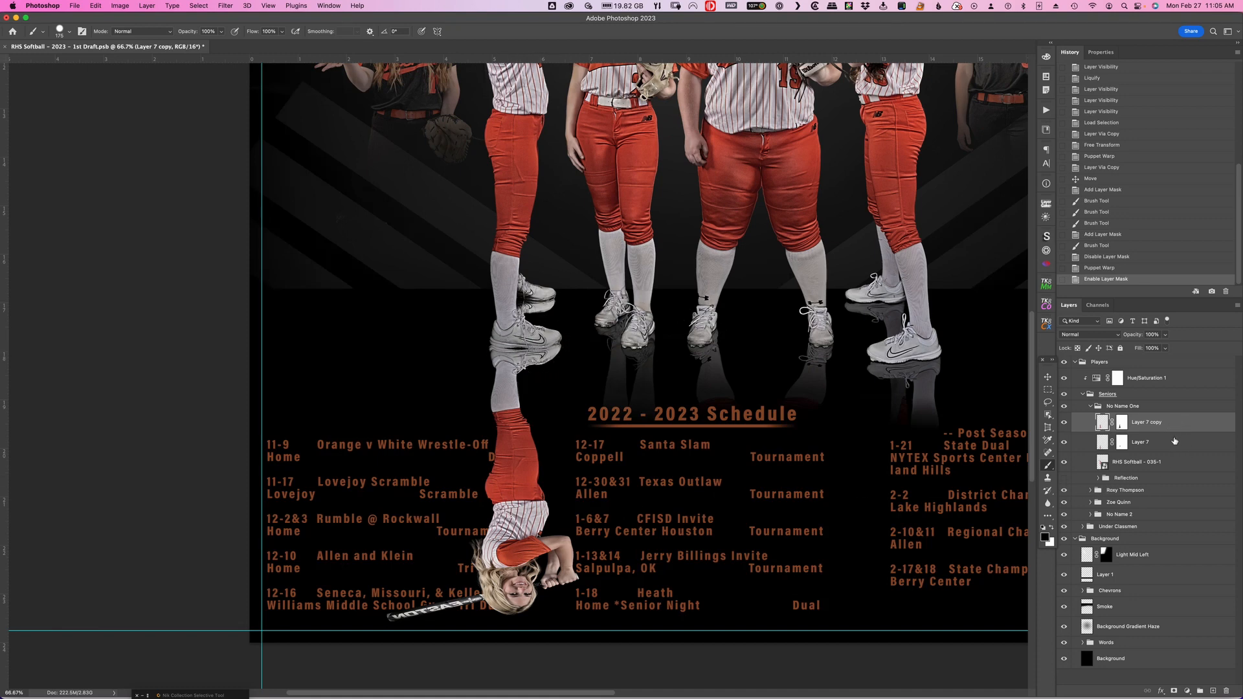
Group Layer 7 and Layer 7 copy and add a layer mask to the group.
shift+click(1171, 443)
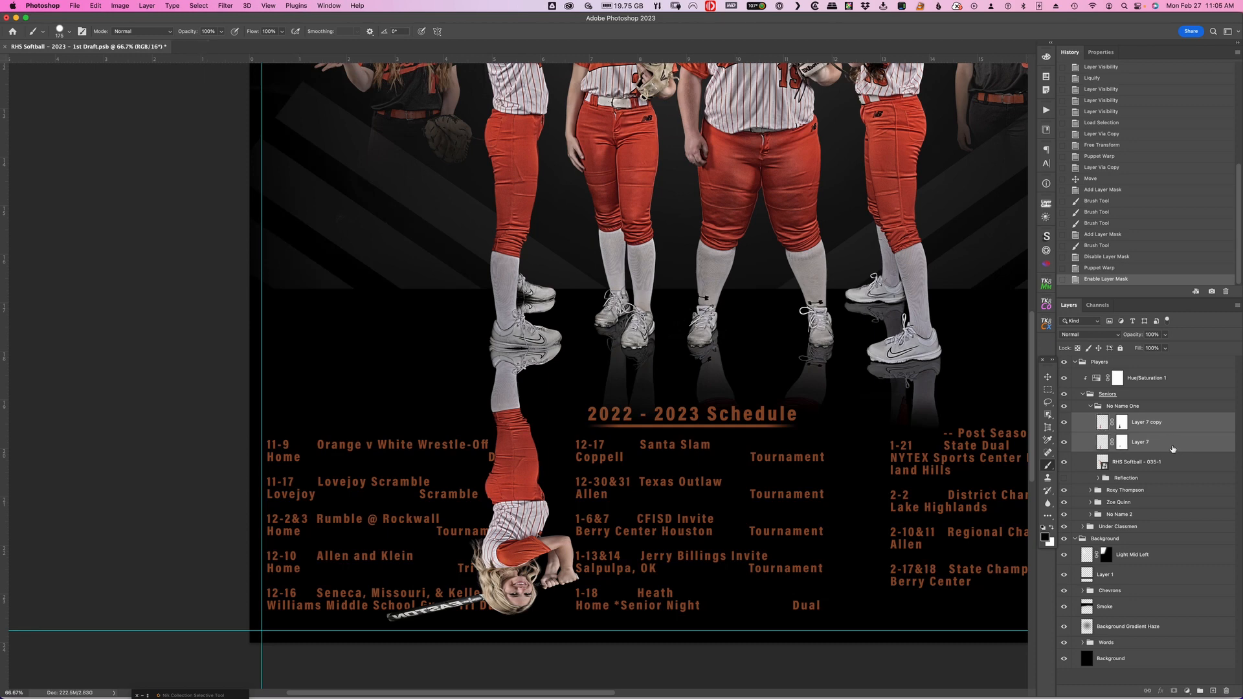
key(super+g)
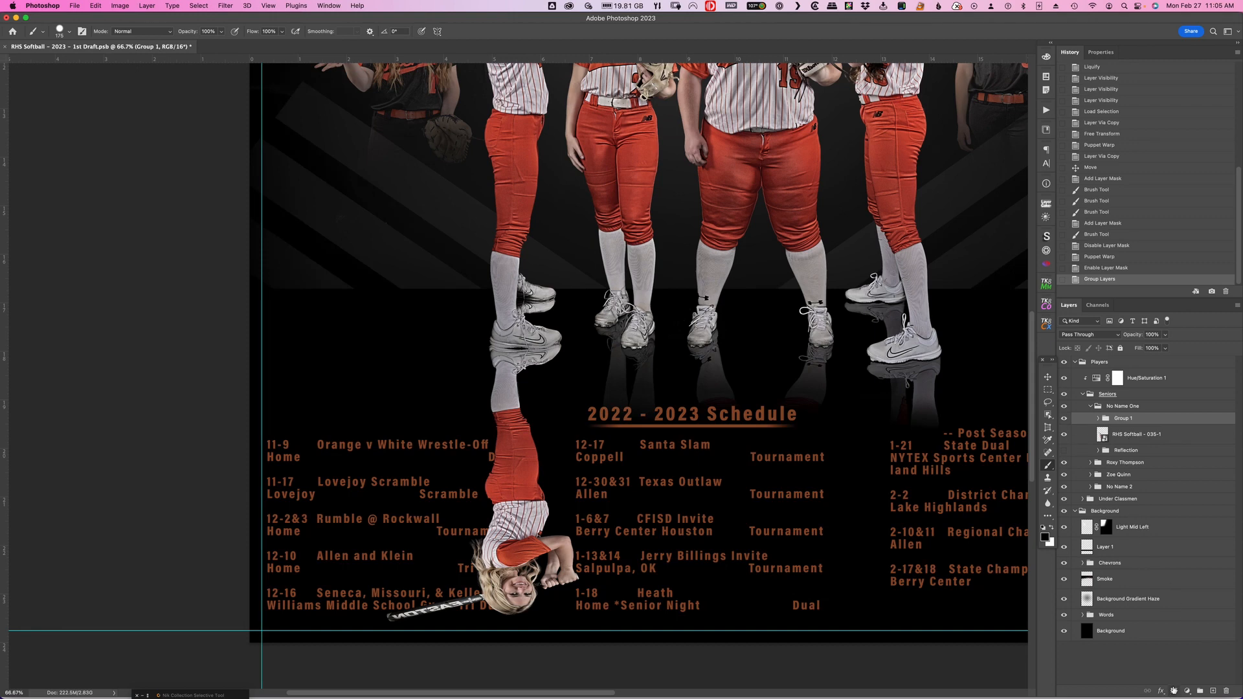
click(1173, 691)
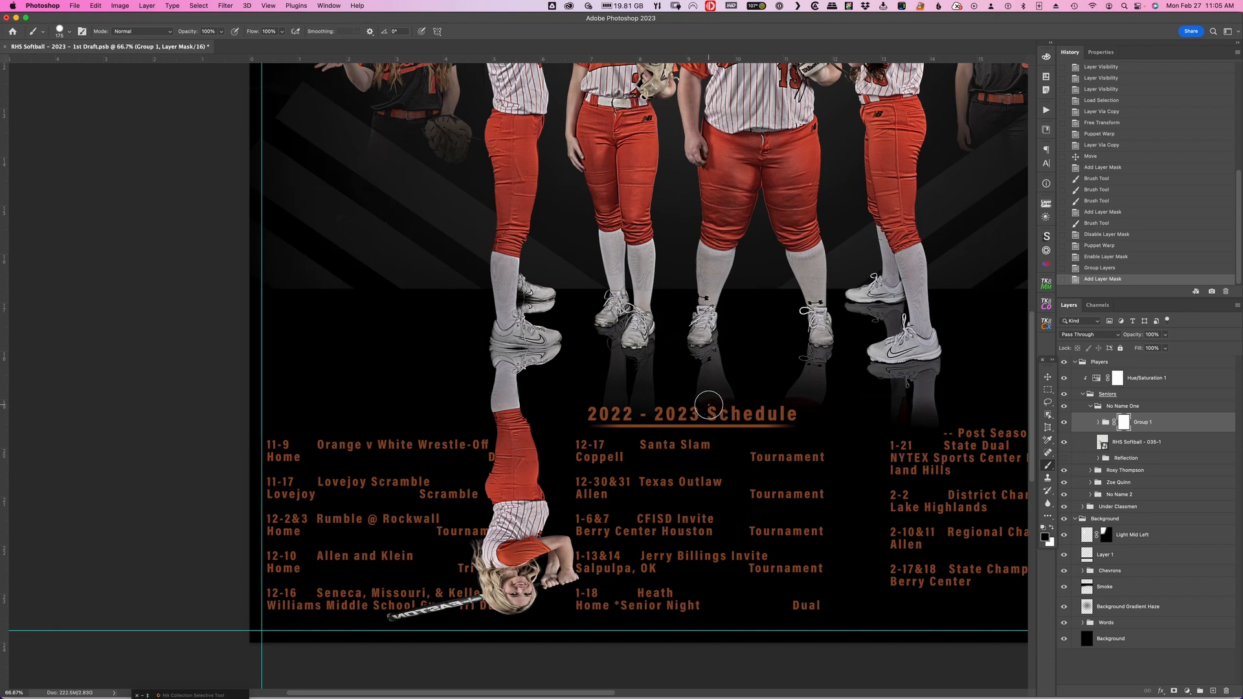
Fade out the reflection below the shoes with a linear gradient on Group 1's mask, retrying its start and length until the fade suits.
key(g)
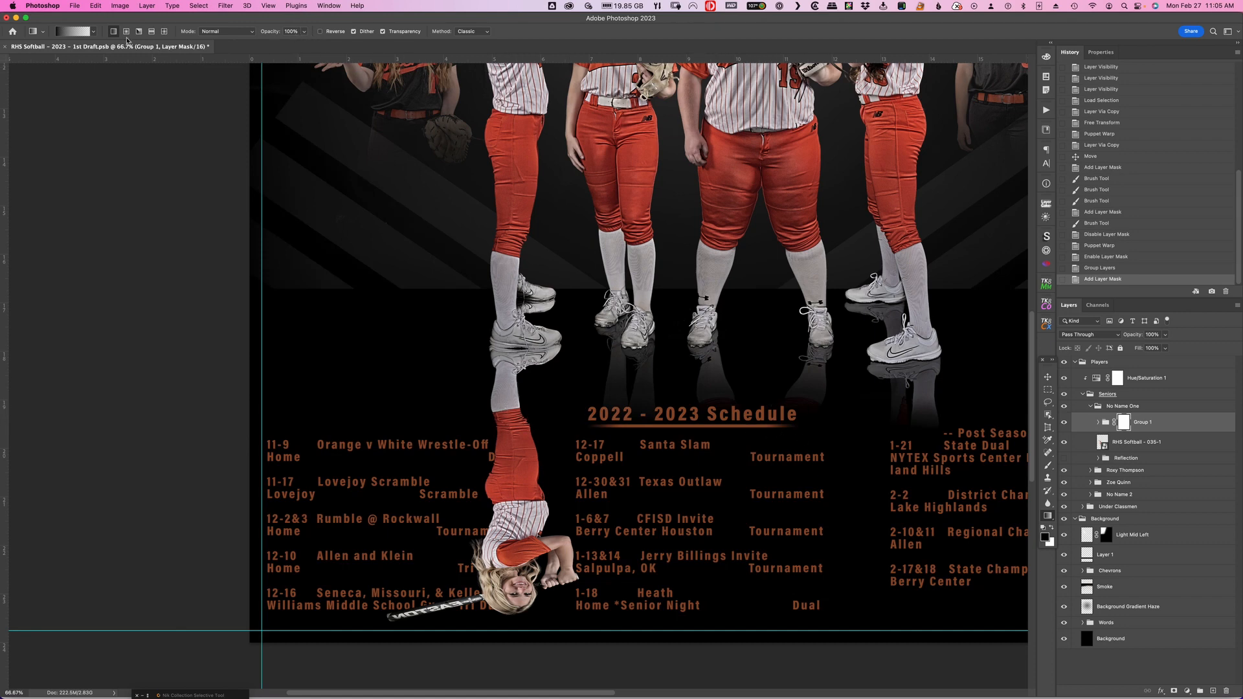
click(113, 31)
drag(507, 411, 505, 326)
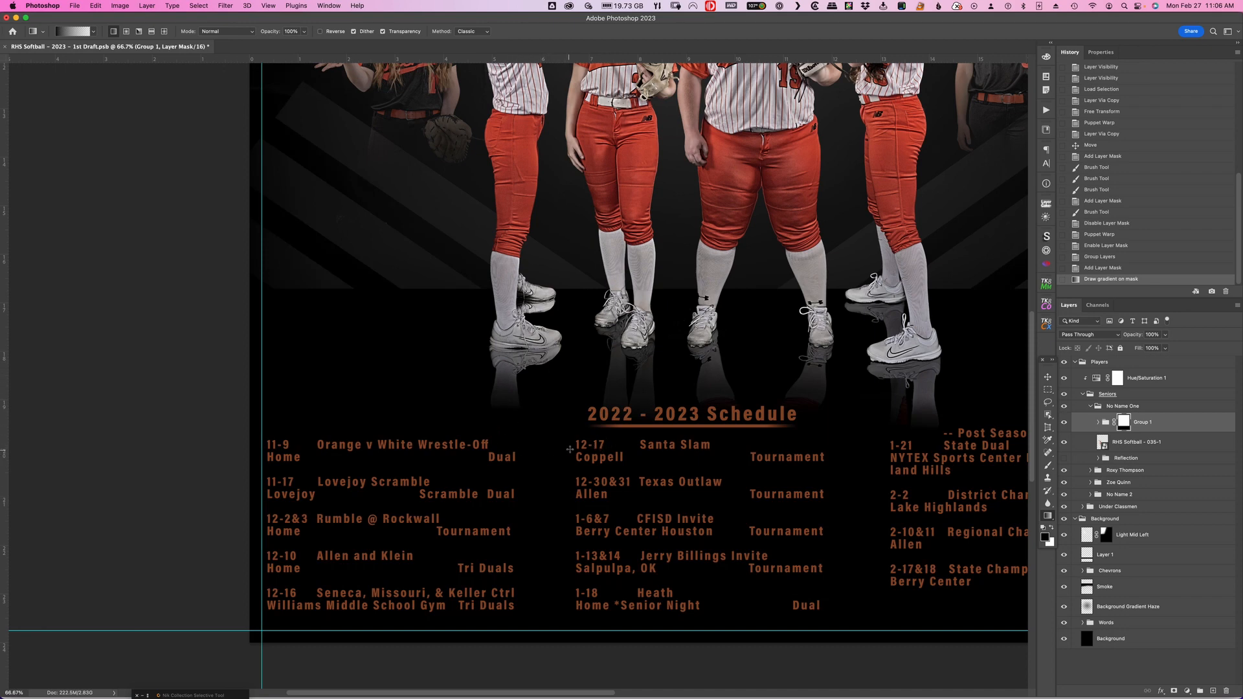
key(super+z)
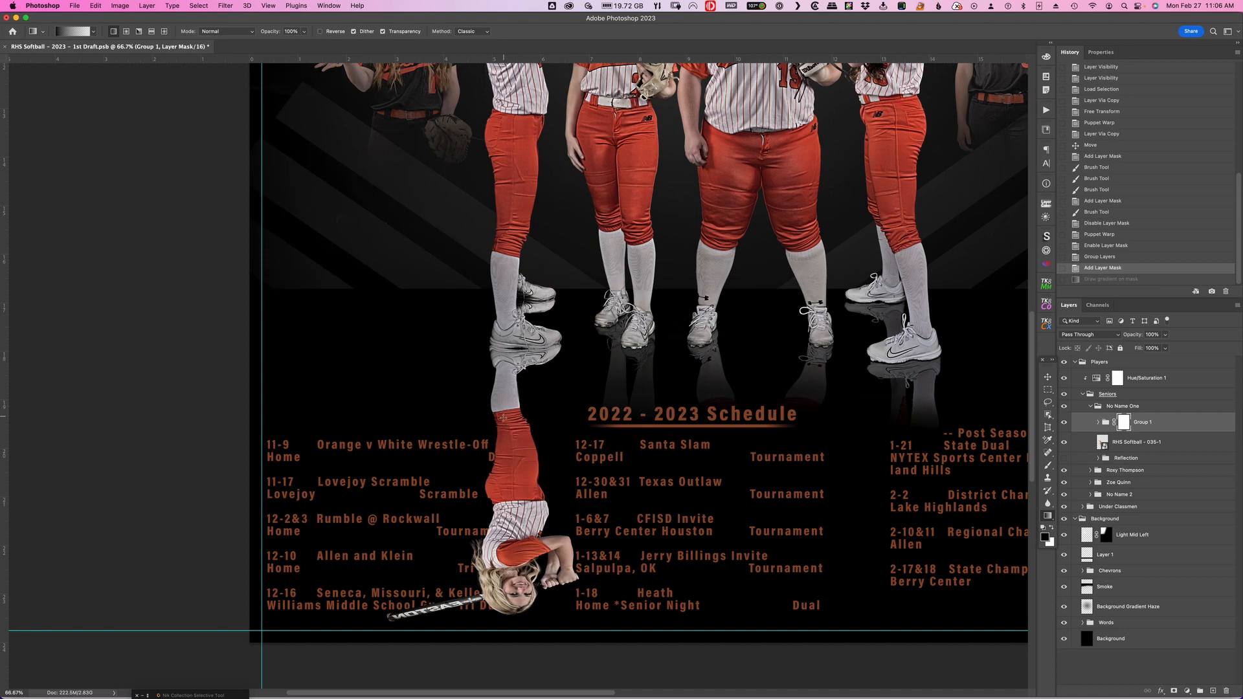
drag(500, 420, 522, 383)
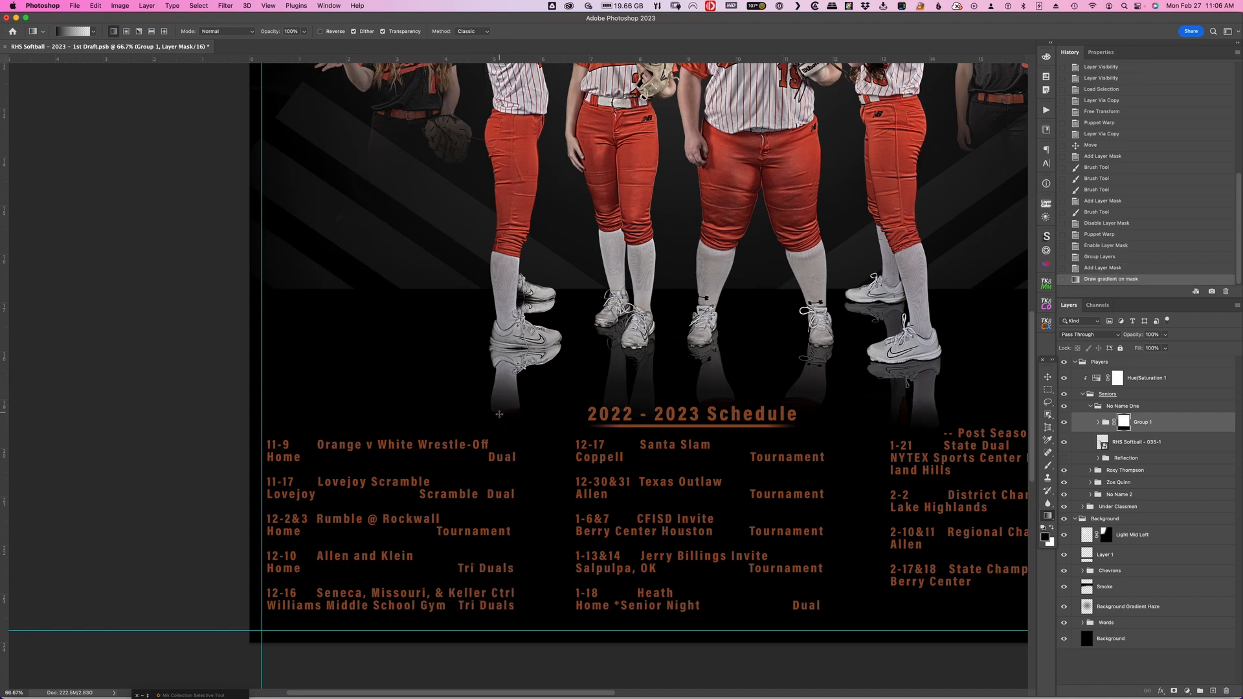
key(super+z)
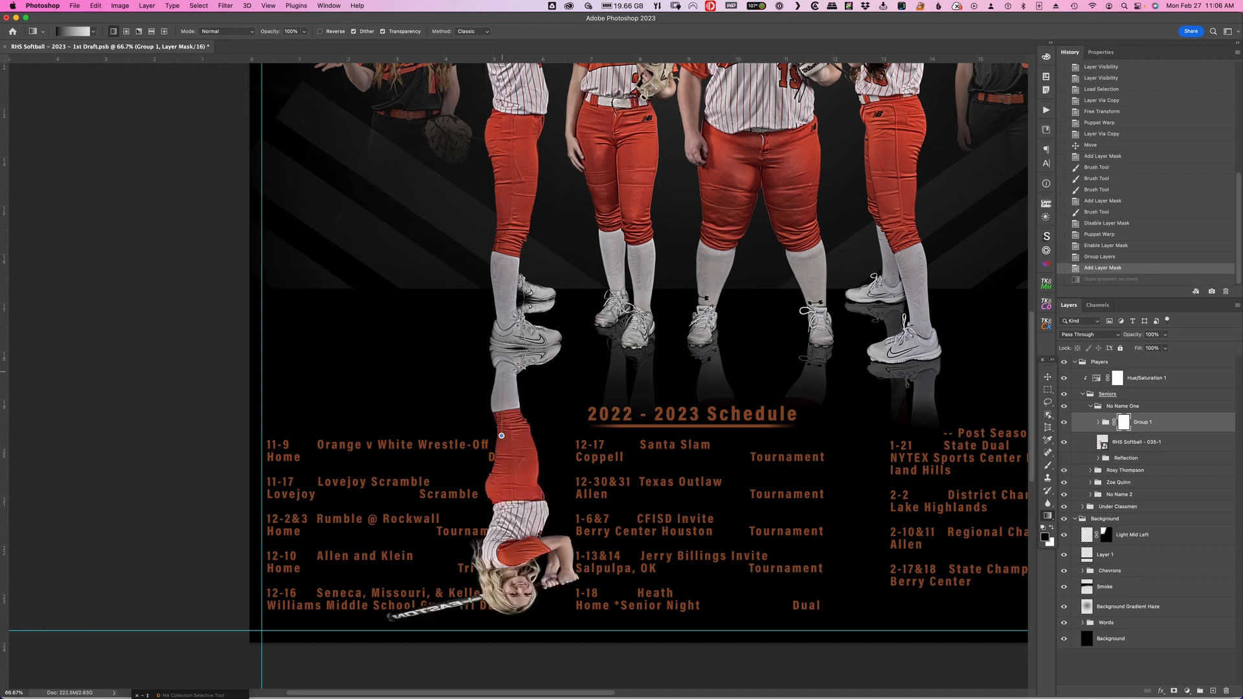
drag(502, 436, 502, 437)
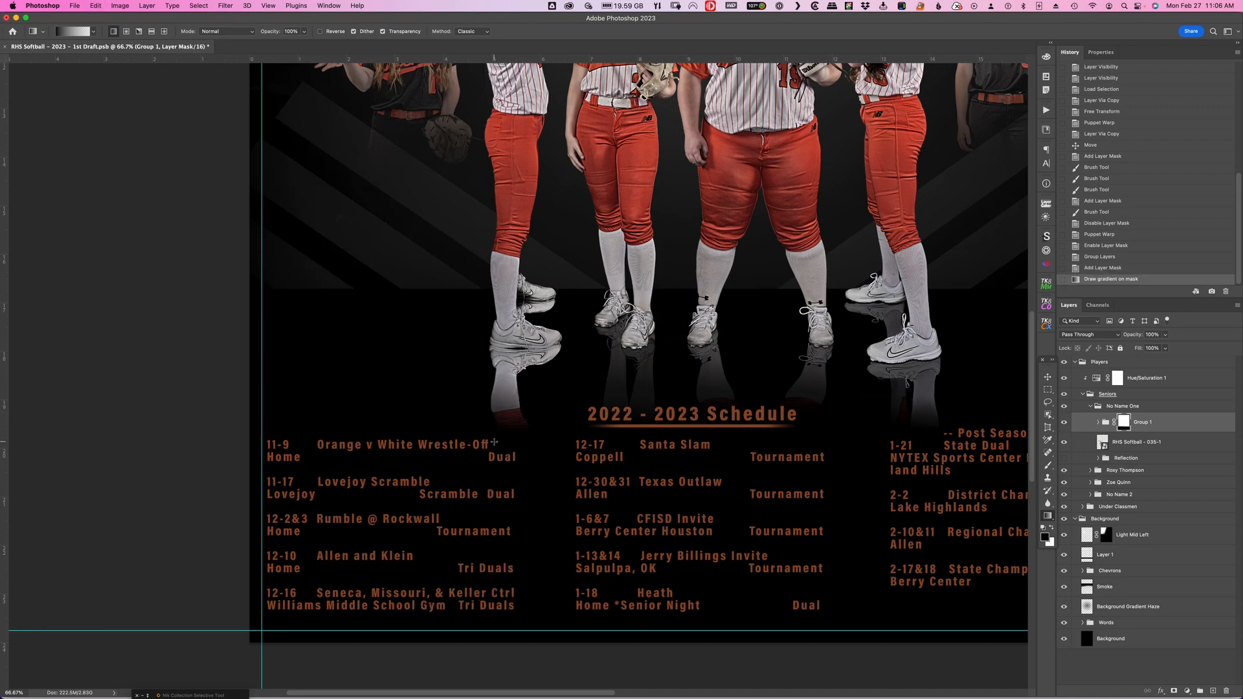
key(super+z)
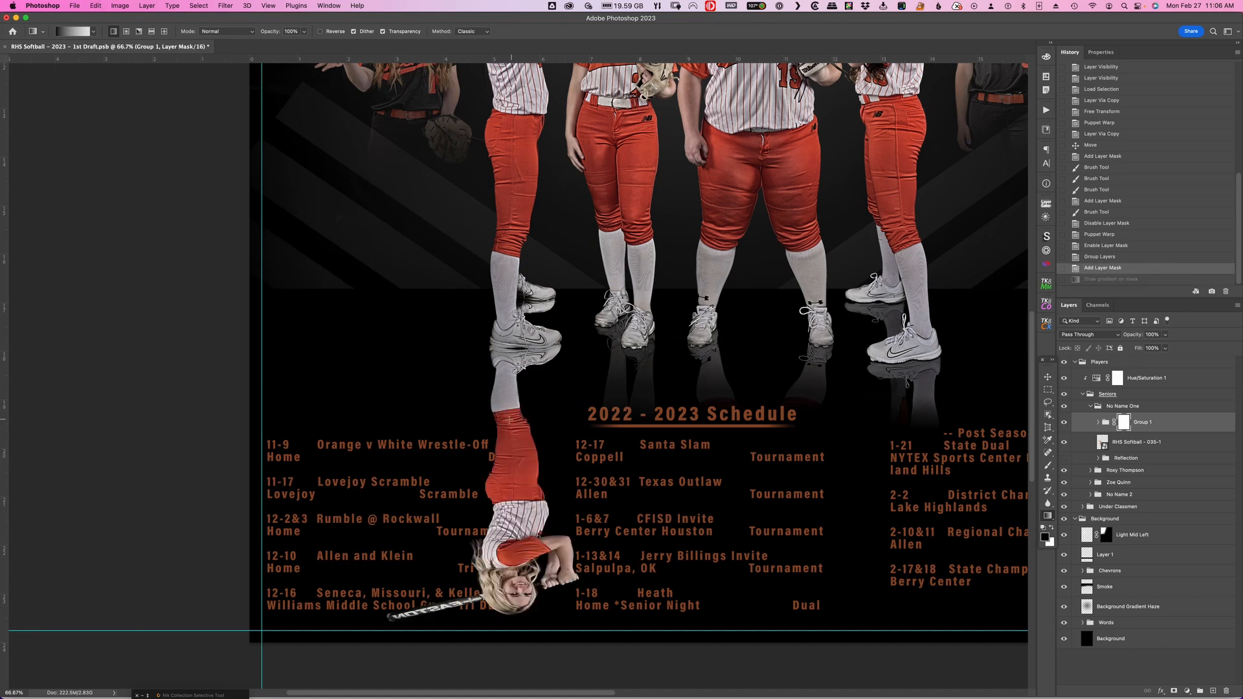
key(super+shift+z)
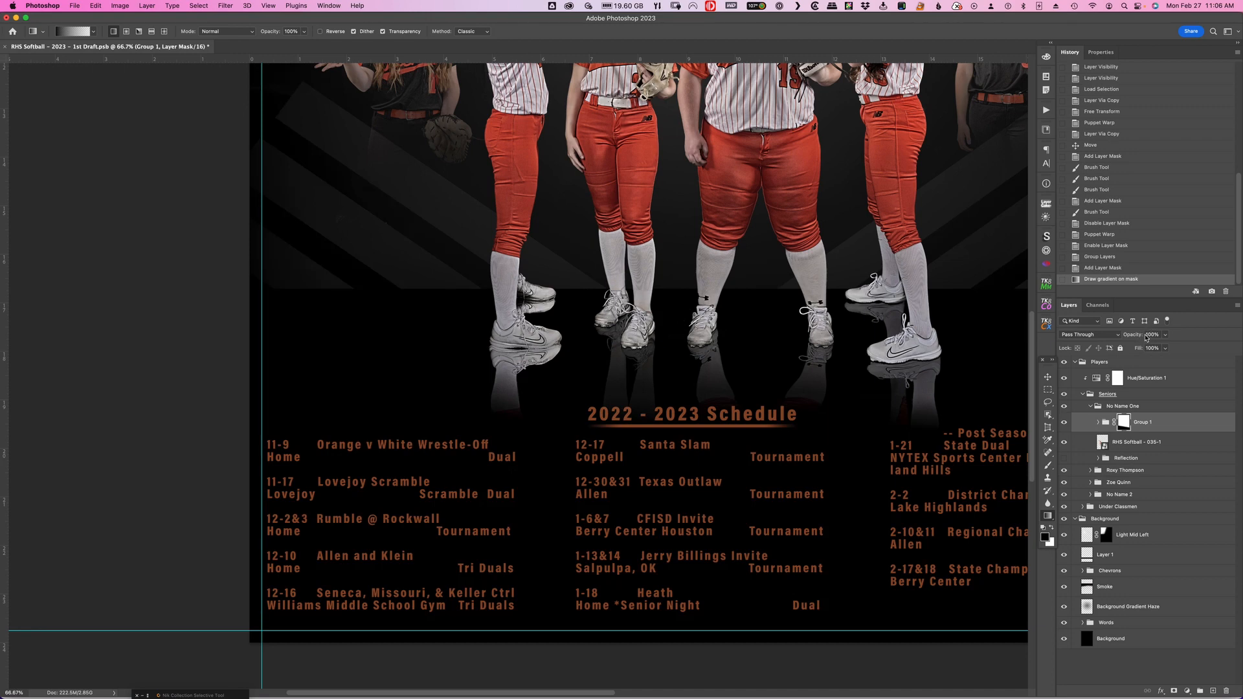
Set the opacity of Group 1 to 46%.
click(1147, 335)
text(46)
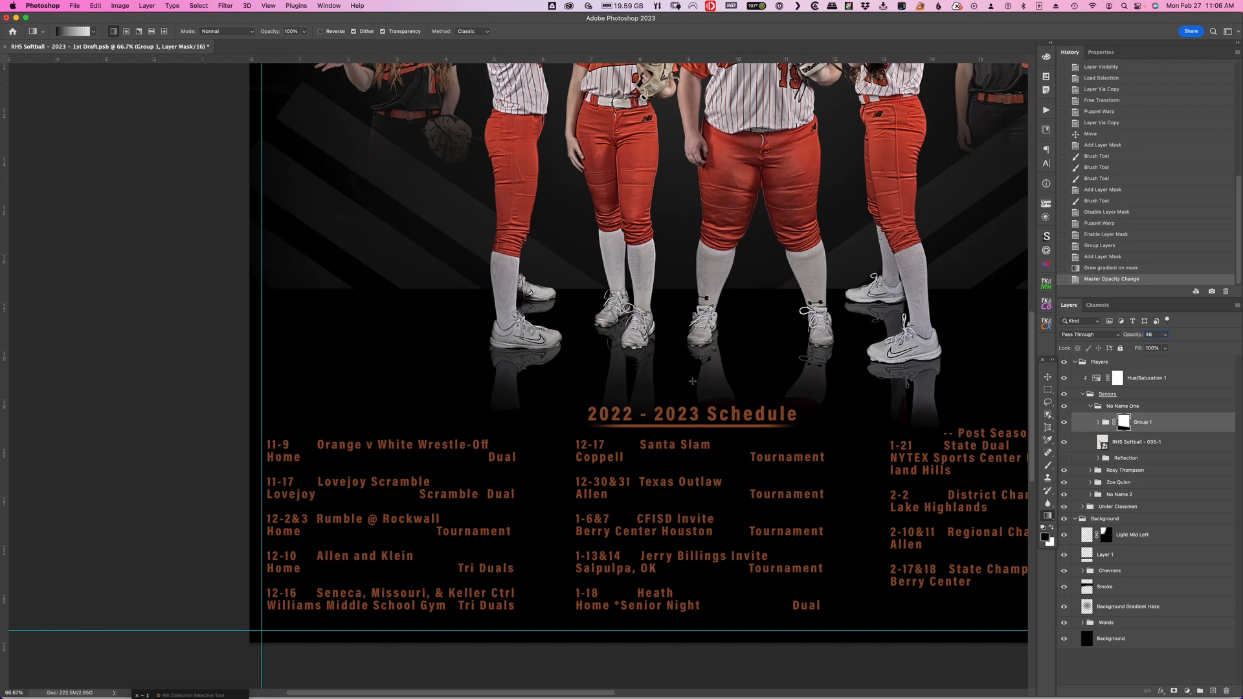
key(super+minus)
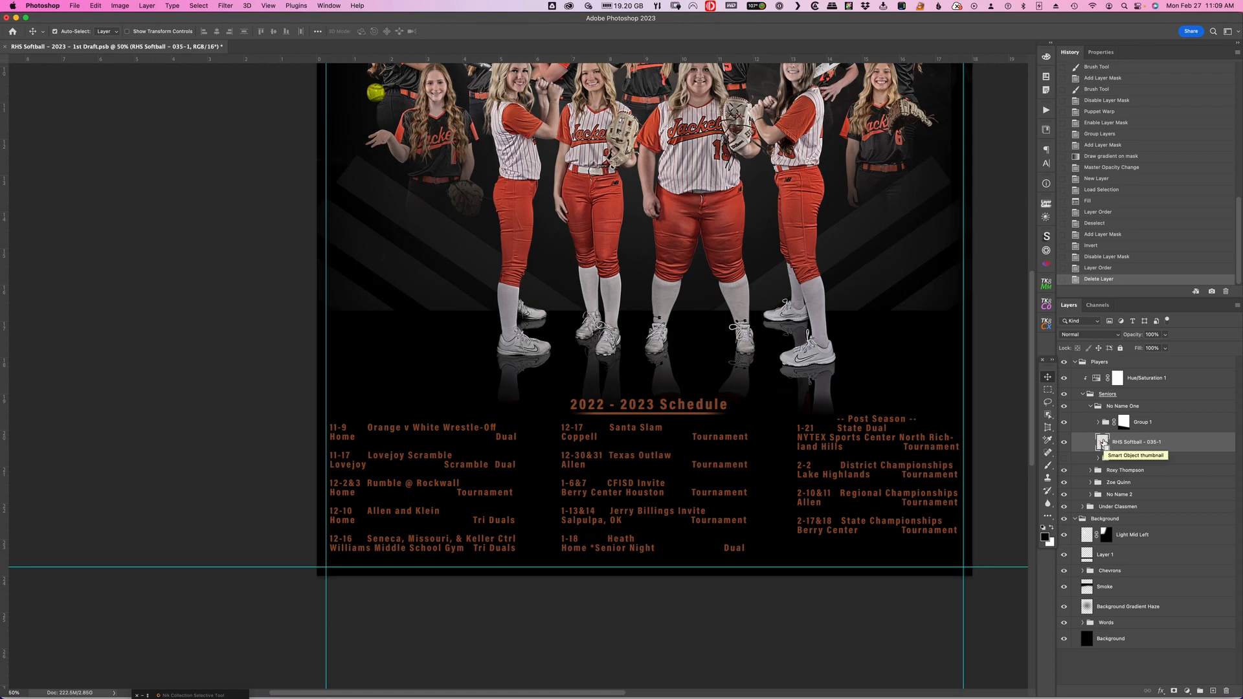
Load the outline of the RHS Softball - 035-1 layer as a selection and add a blank layer, moved up to Group 1.
super+click(1102, 444)
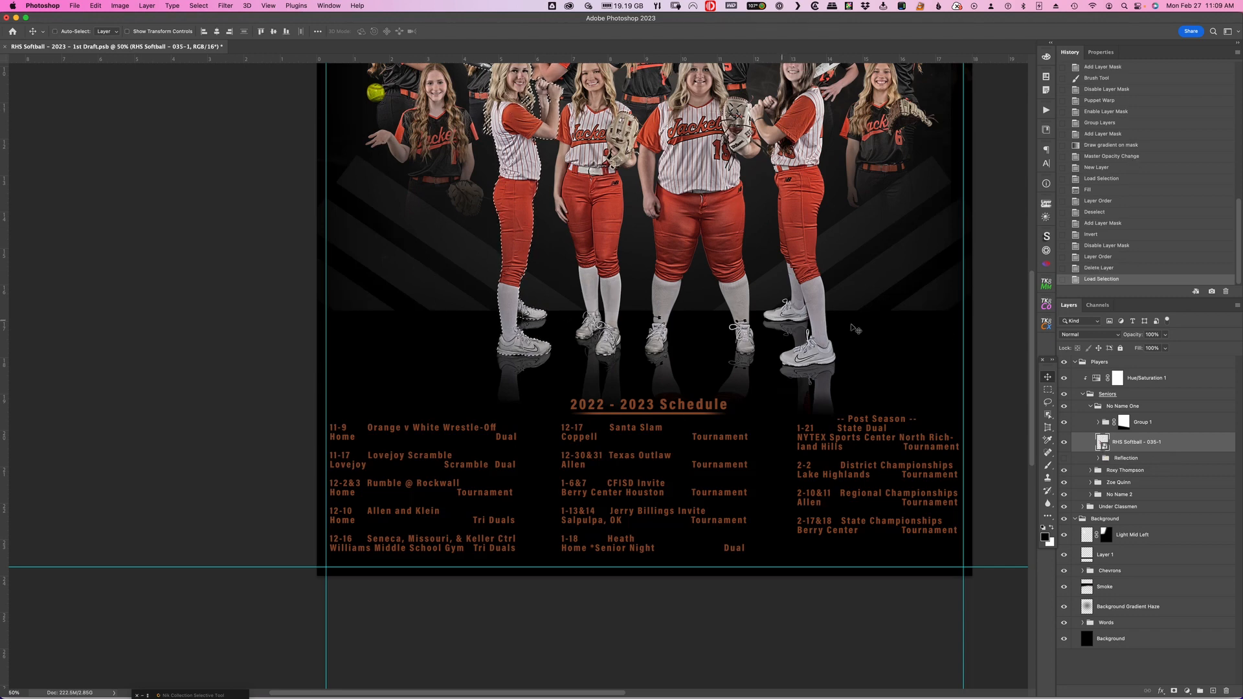
click(1064, 458)
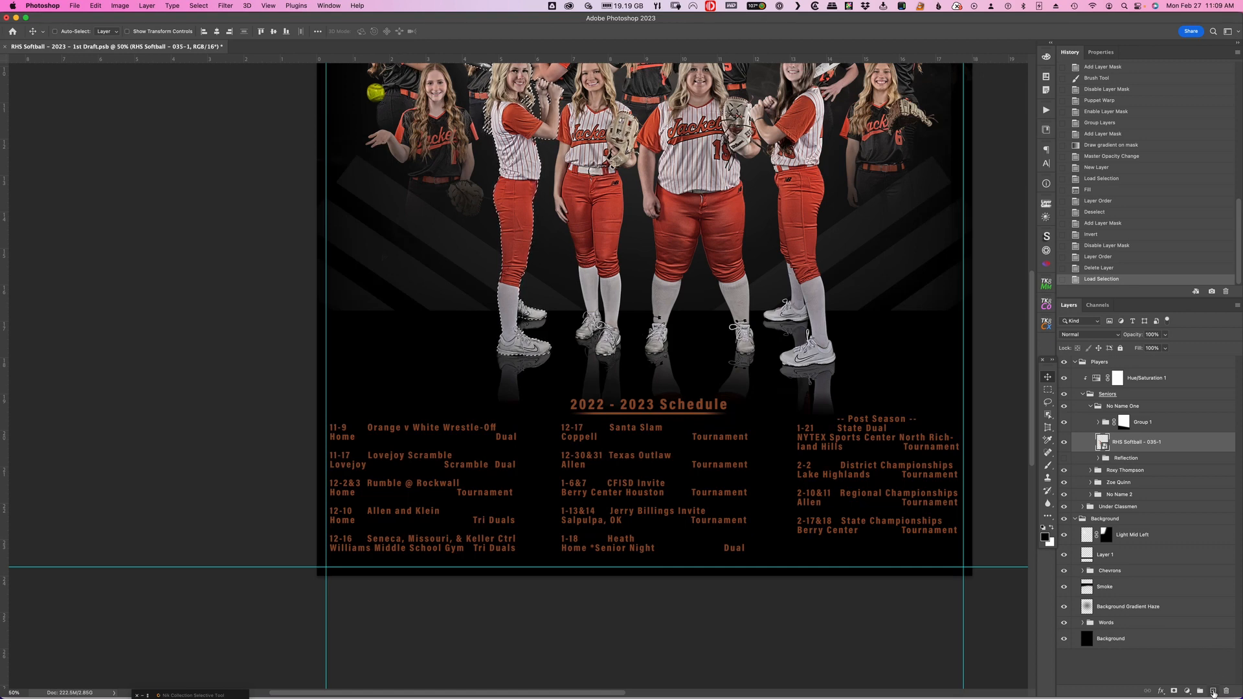
click(1213, 692)
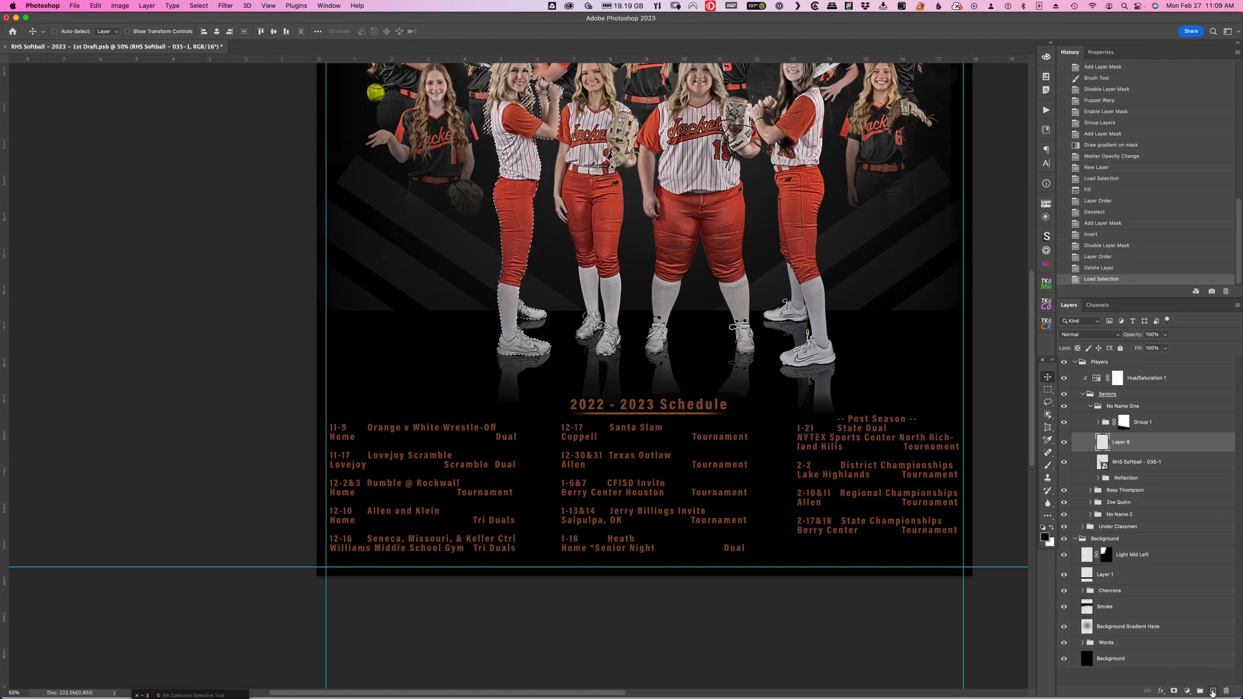
drag(1156, 449, 1153, 418)
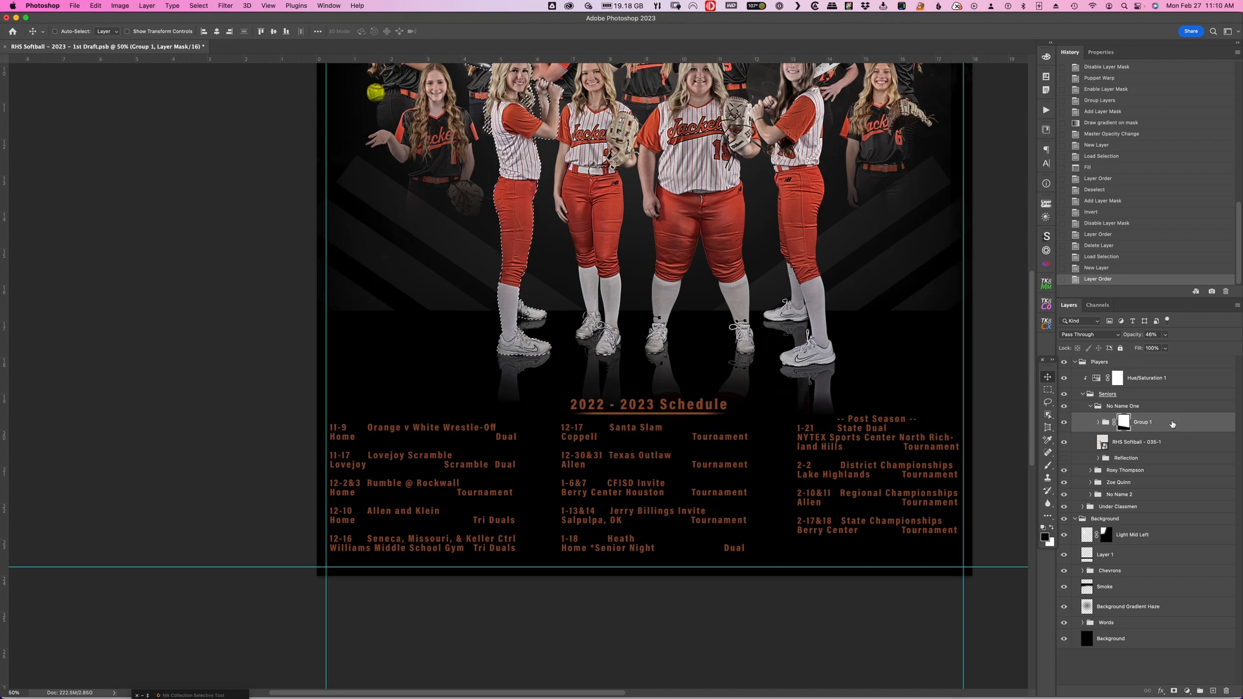
Move Group 1 beneath the player layer, fill the selection with black on a new layer between them, and deselect.
drag(1171, 424, 1169, 447)
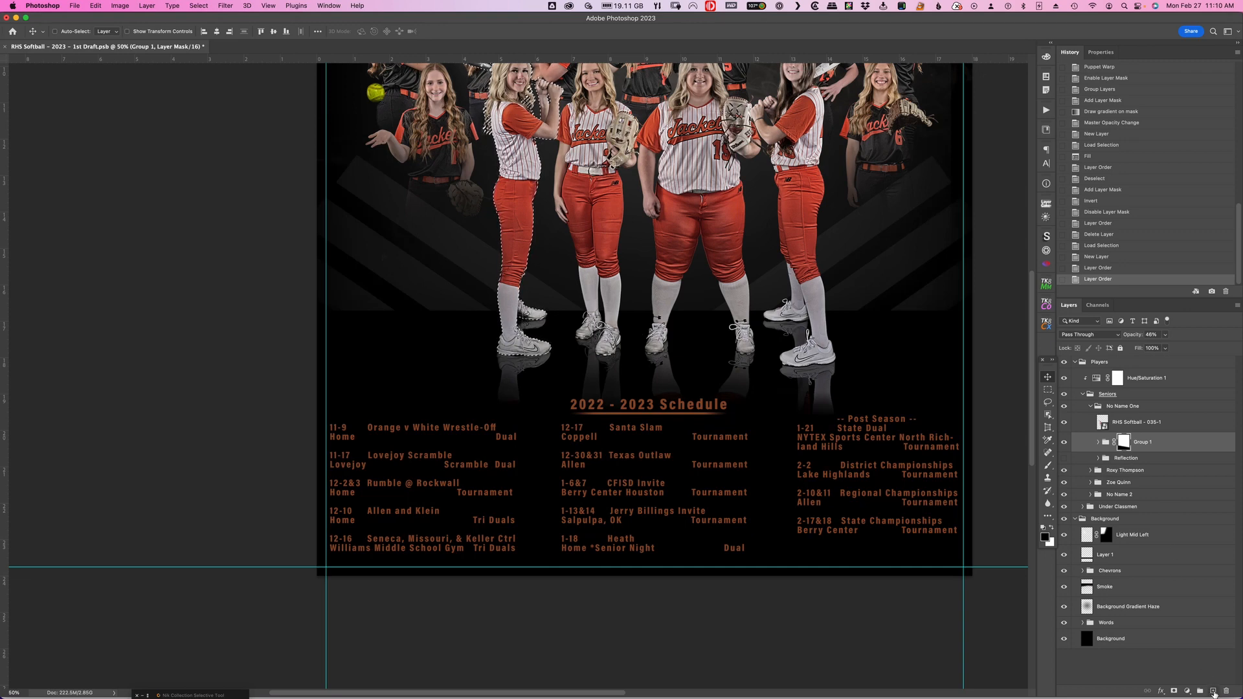
click(1213, 691)
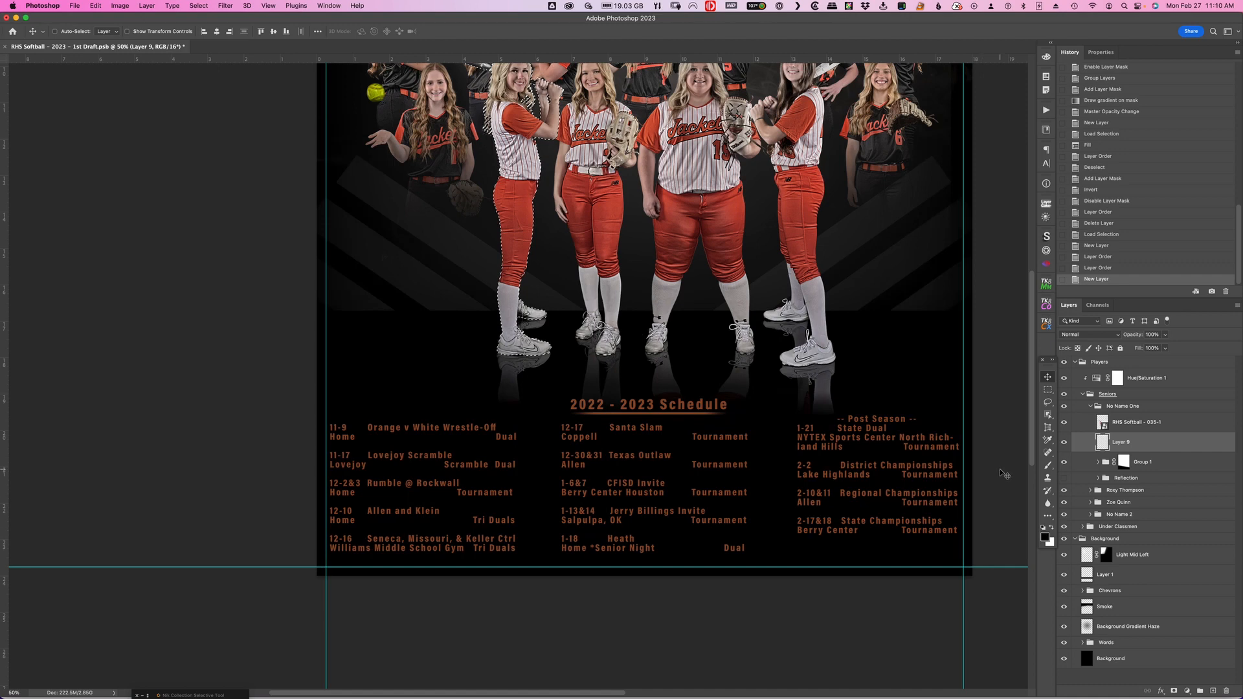
key(alt+BackSpace)
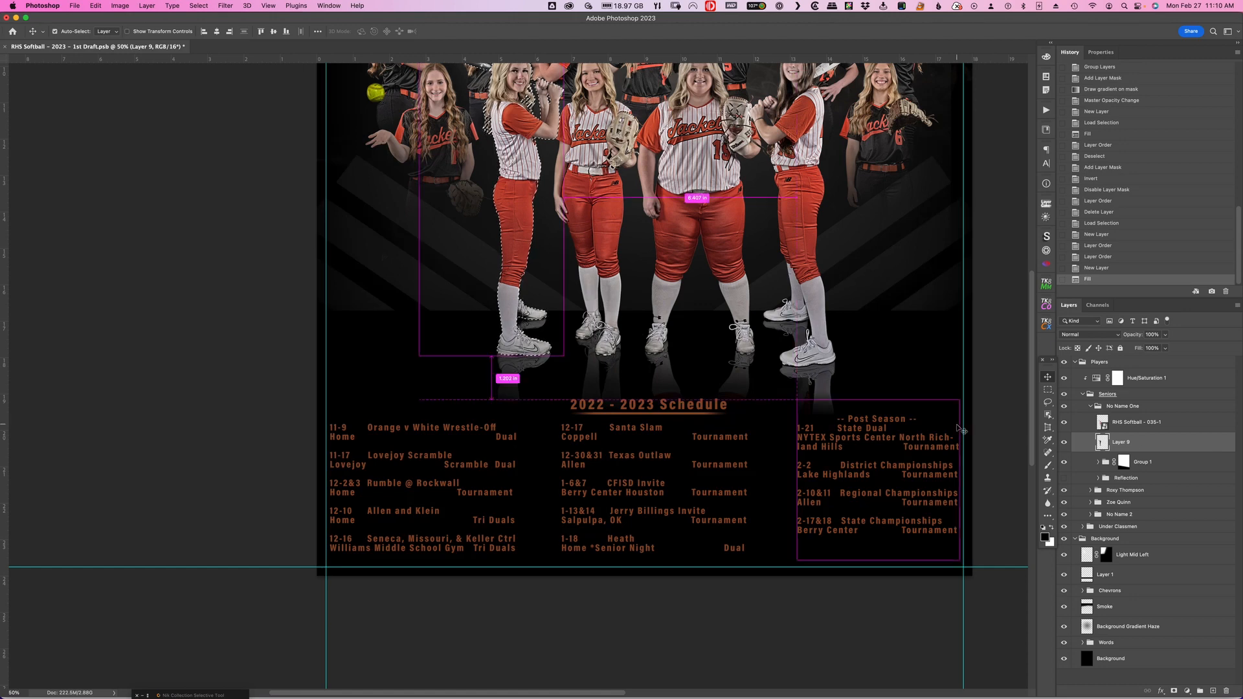
key(super+d)
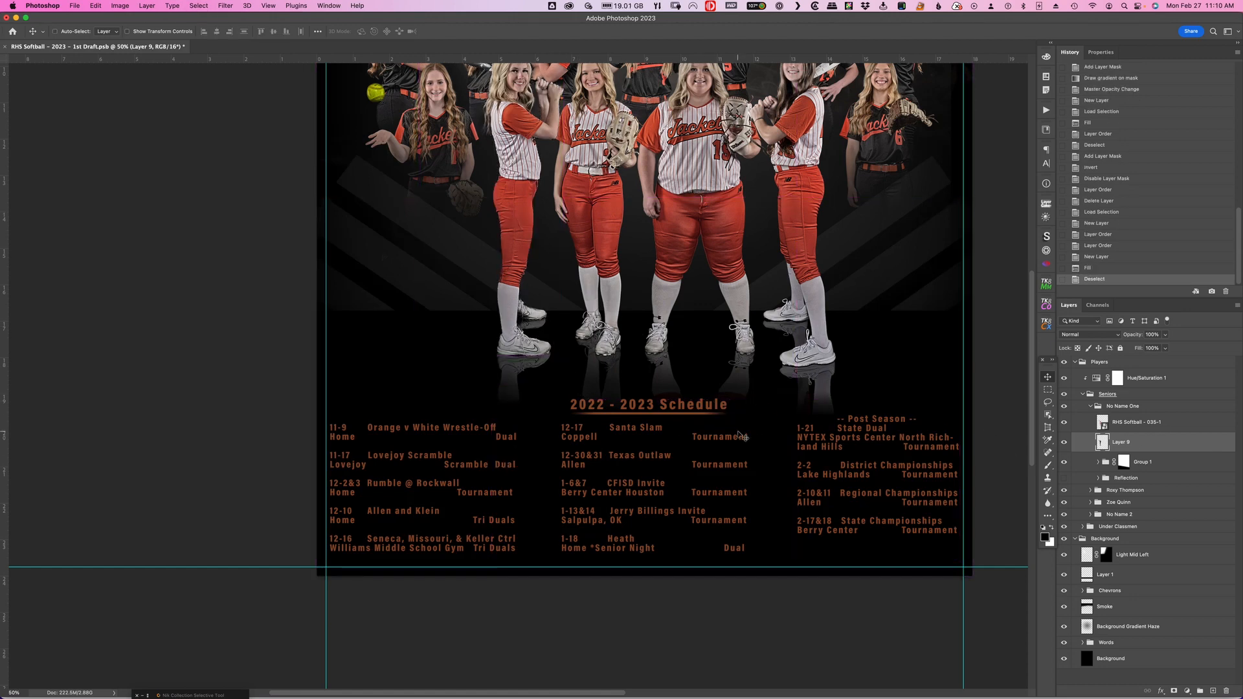
Nudge the black player-shaped layer slightly, add a layer mask to it, and invert the mask to black.
key(super+equal)
key(super+equal)
key(super+equal)
key(super+equal)
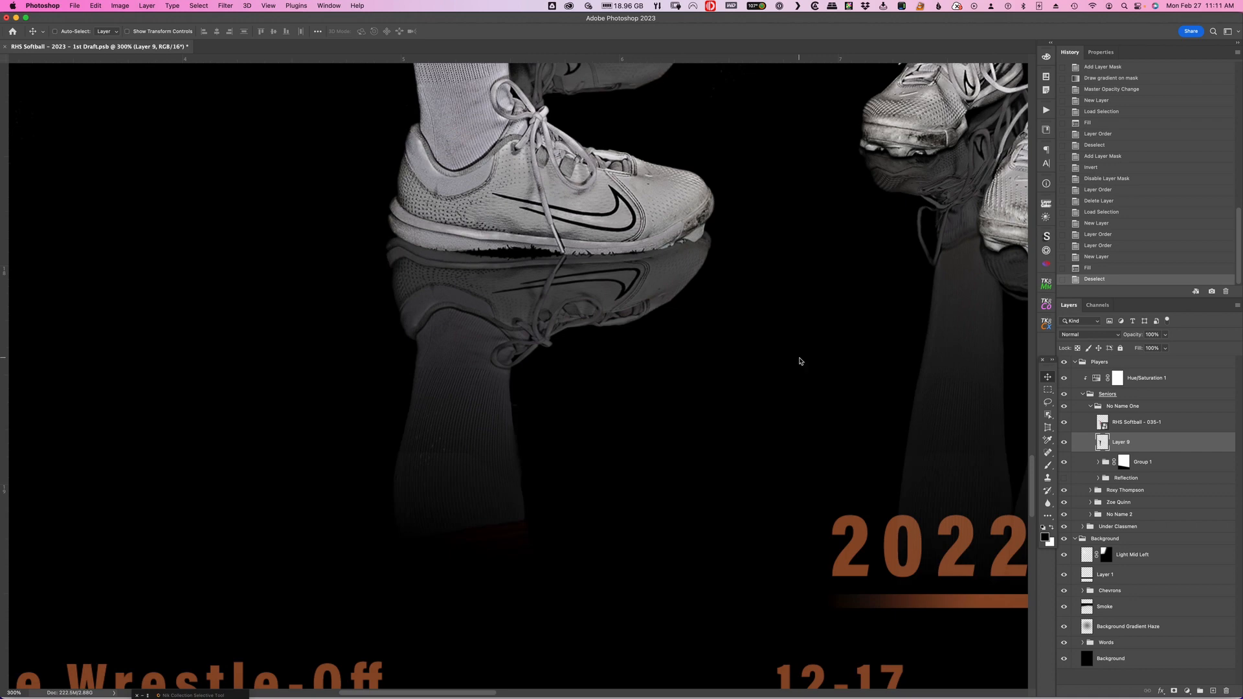
key(Up)
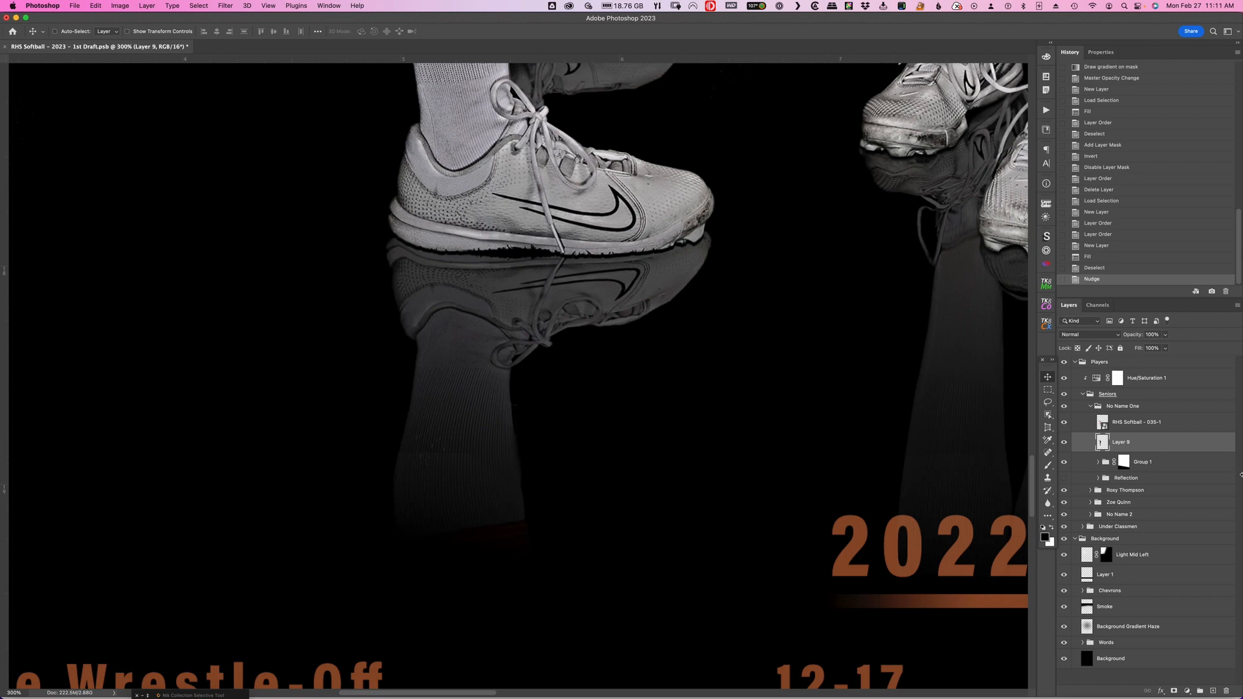
click(1174, 691)
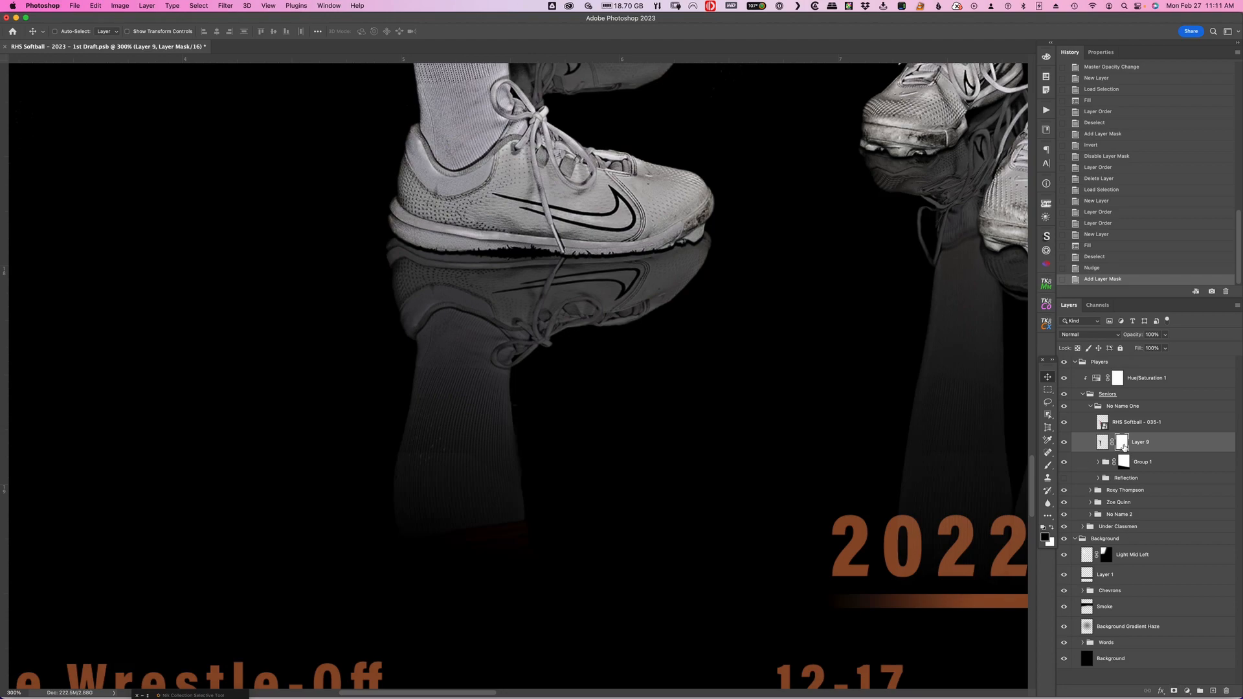
key(super+i)
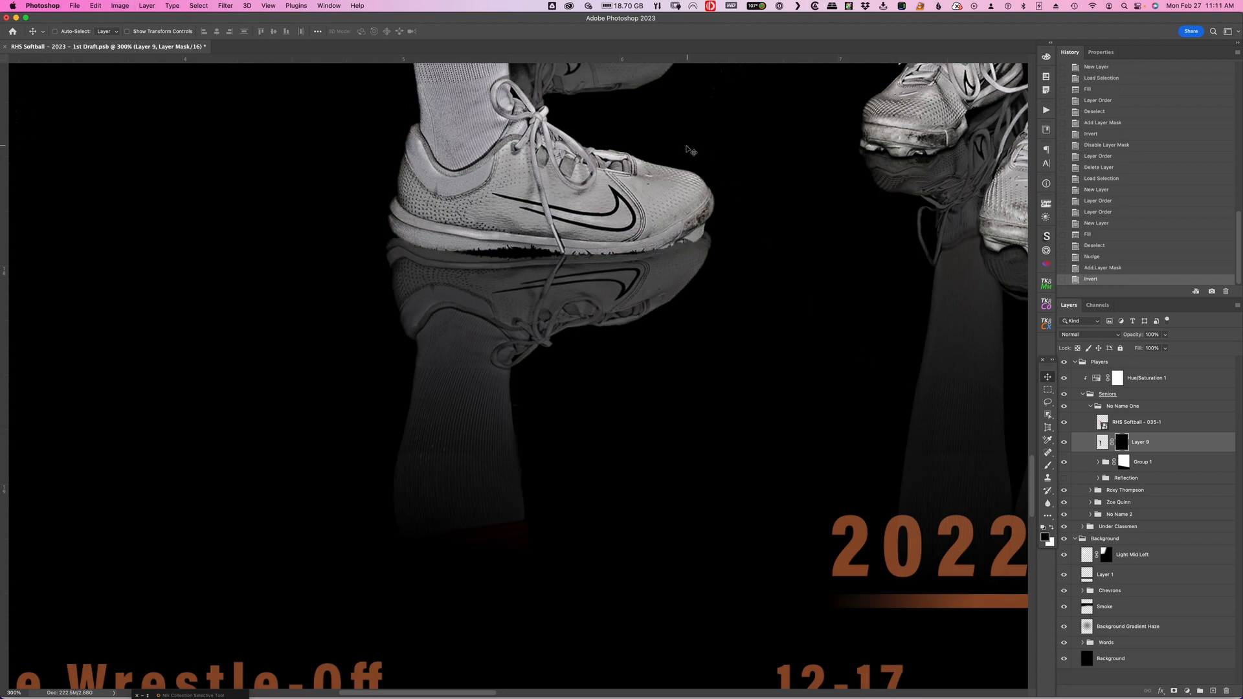
Inspect the black layer's edges around the player's arms and uniform with its mask disabled, and re-enable the mask.
scroll(680, 156, up, 15)
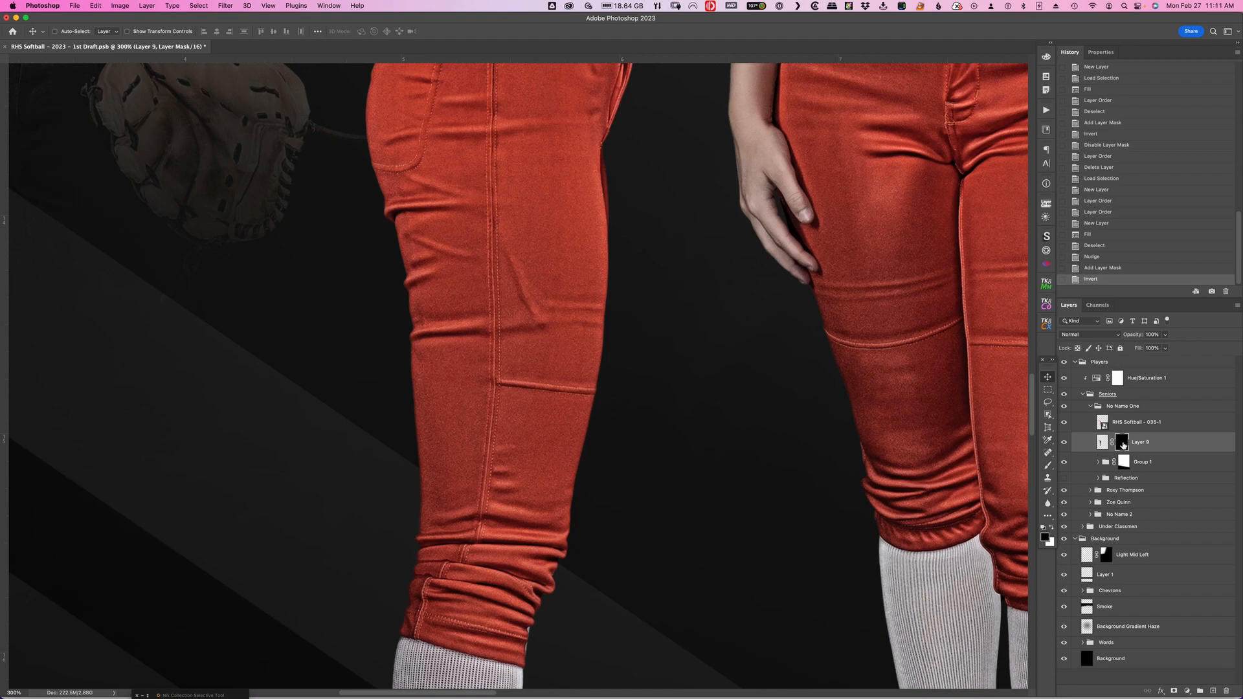
shift+click(1123, 445)
scroll(773, 297, up, 10)
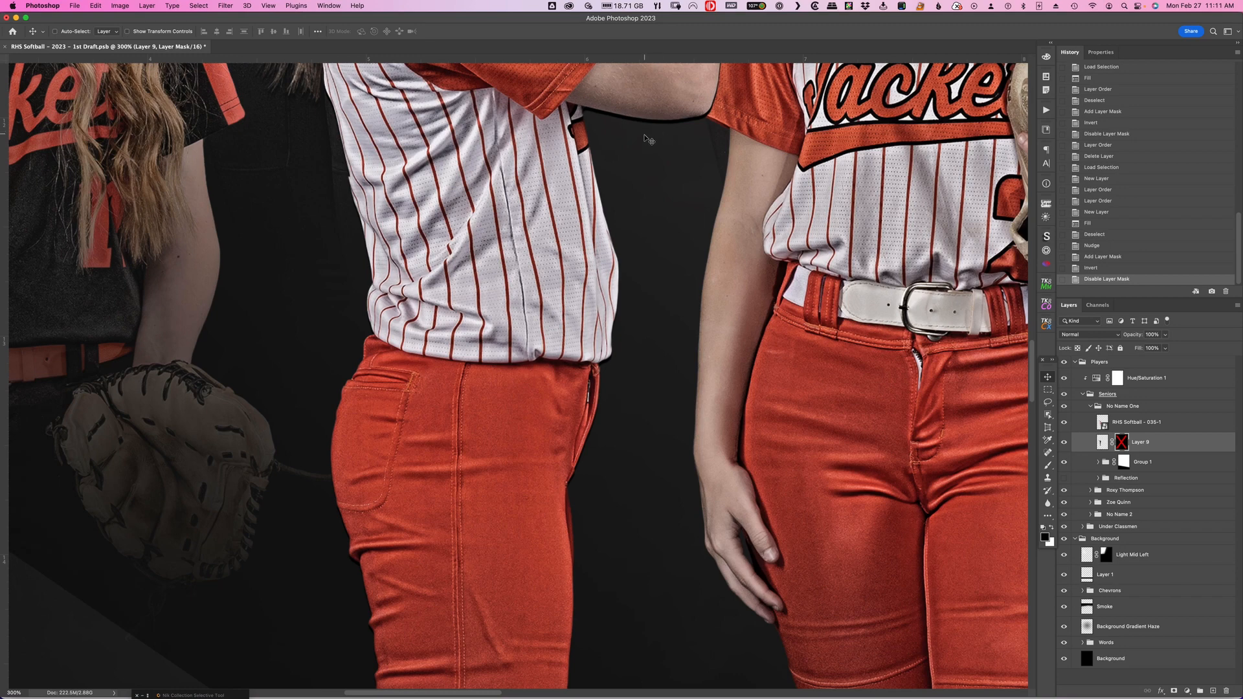
drag(622, 153, 709, 402)
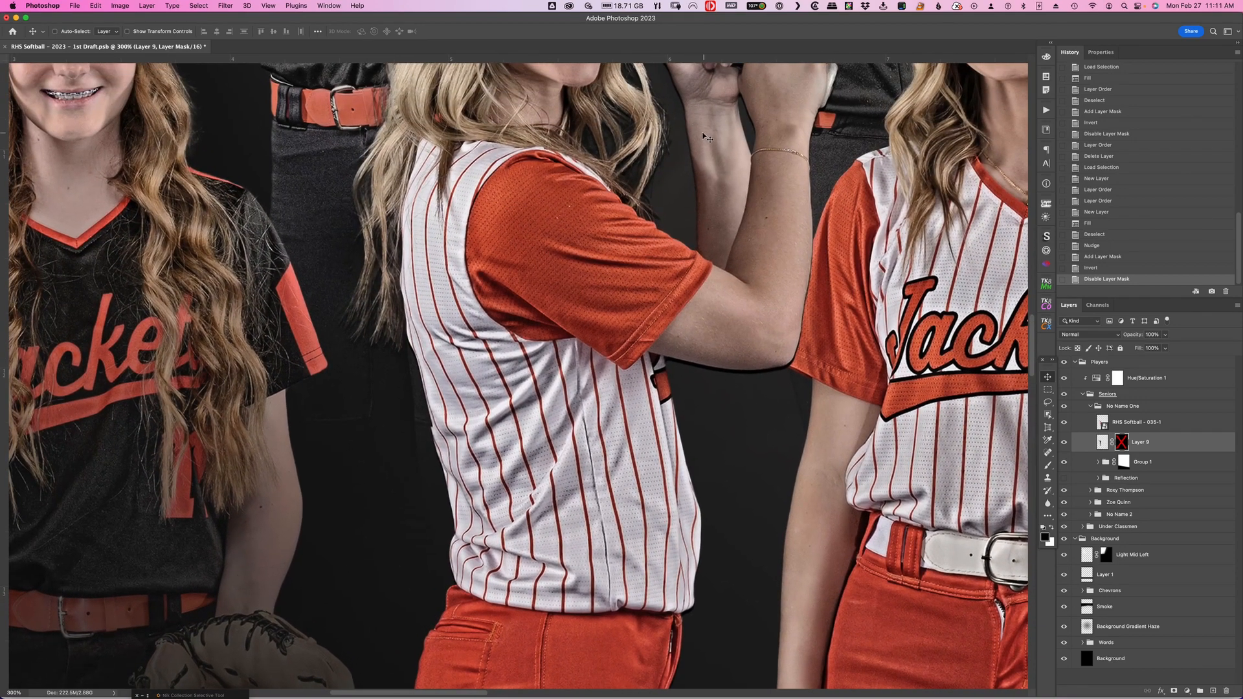
drag(704, 137, 742, 237)
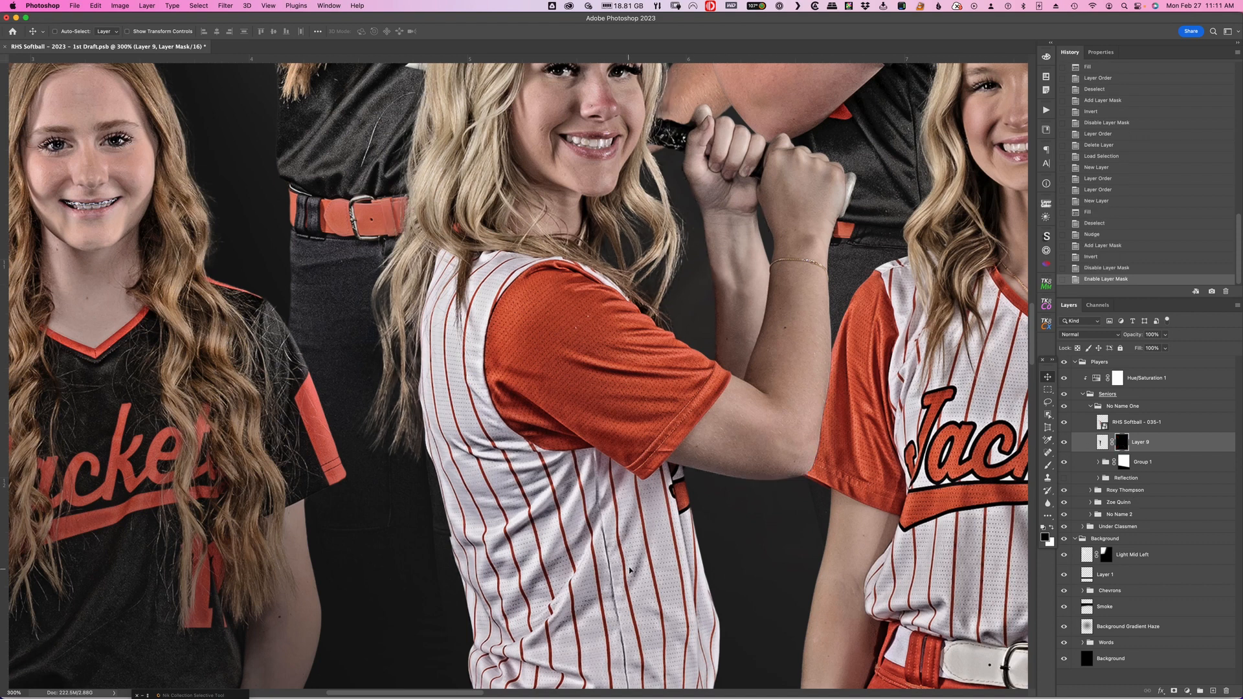
key(ctrl+Up)
key(ctrl+Up)
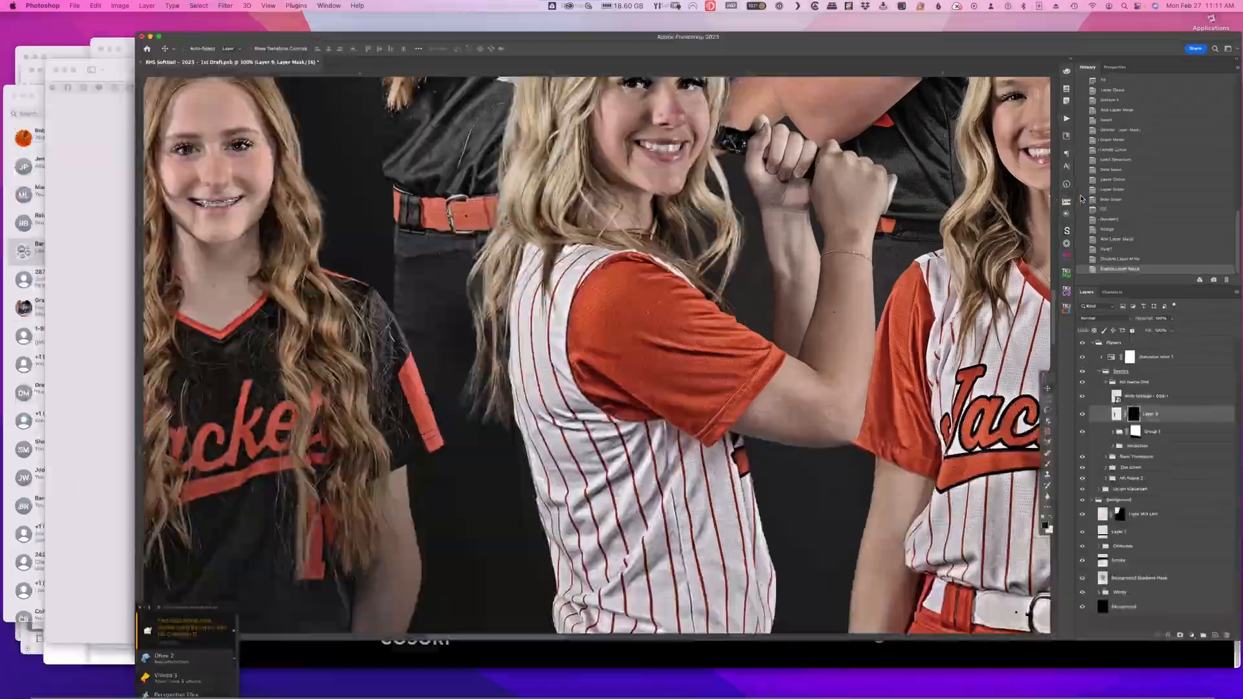
Paint white on the black layer's mask along the soles of both shoes with a 70-pixel brush to add contact shadows.
scroll(791, 341, down, 15)
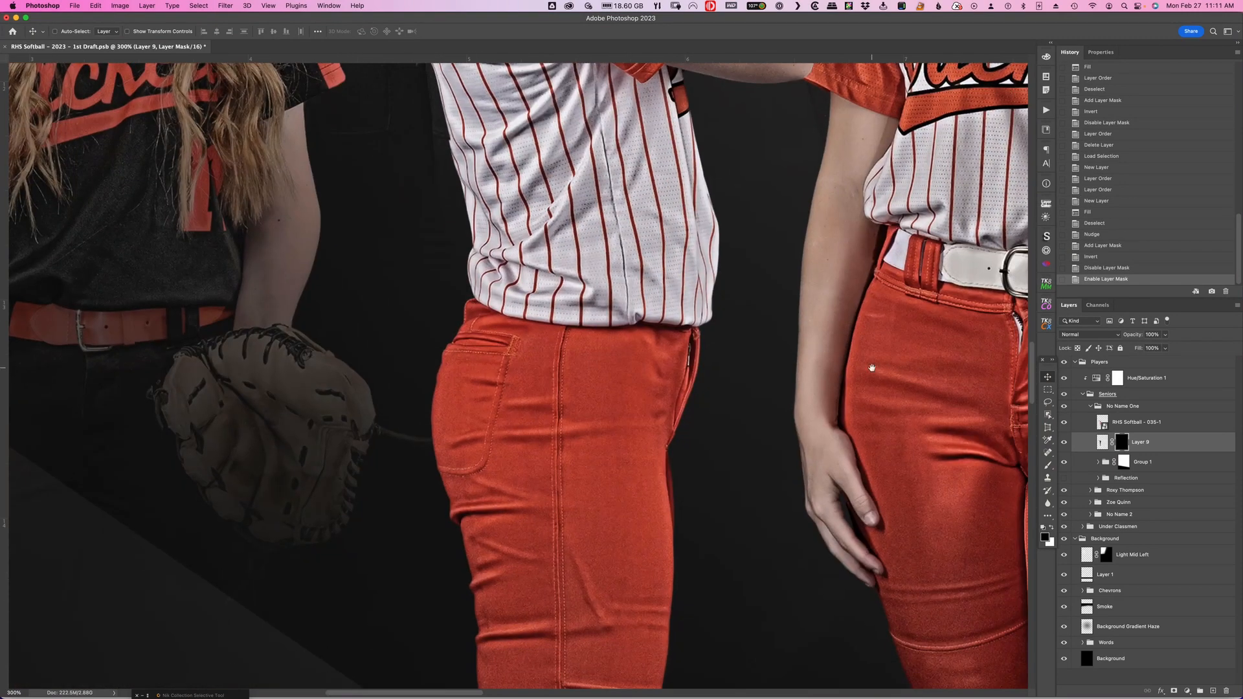
scroll(505, 627, down, 10)
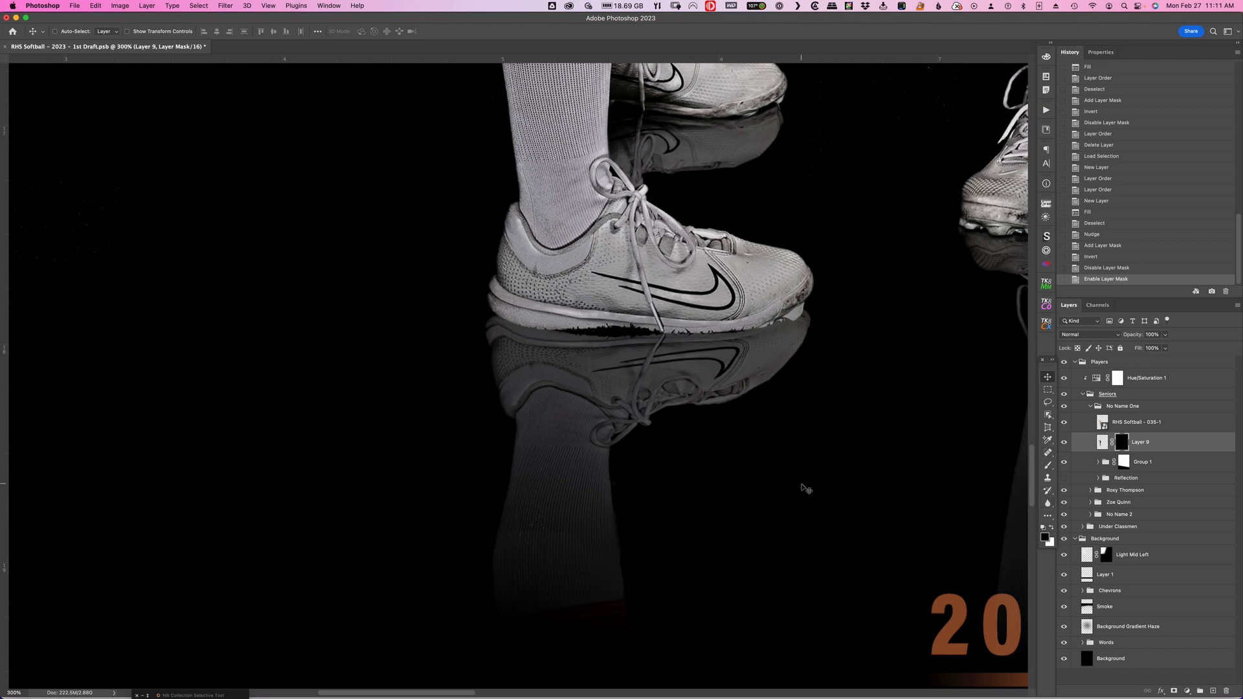
key(x)
key(b)
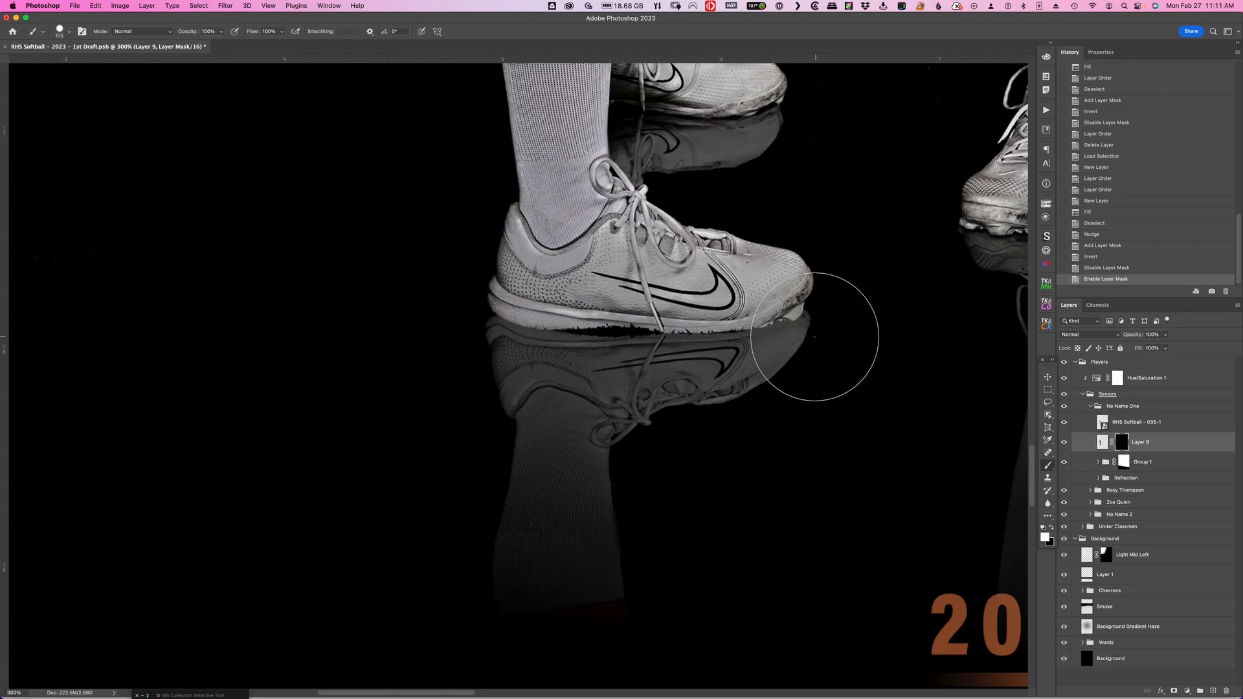
key(bracketleft)
key(bracketleft)
key(bracketleft)
key(bracketleft)
key(bracketleft)
key(bracketleft)
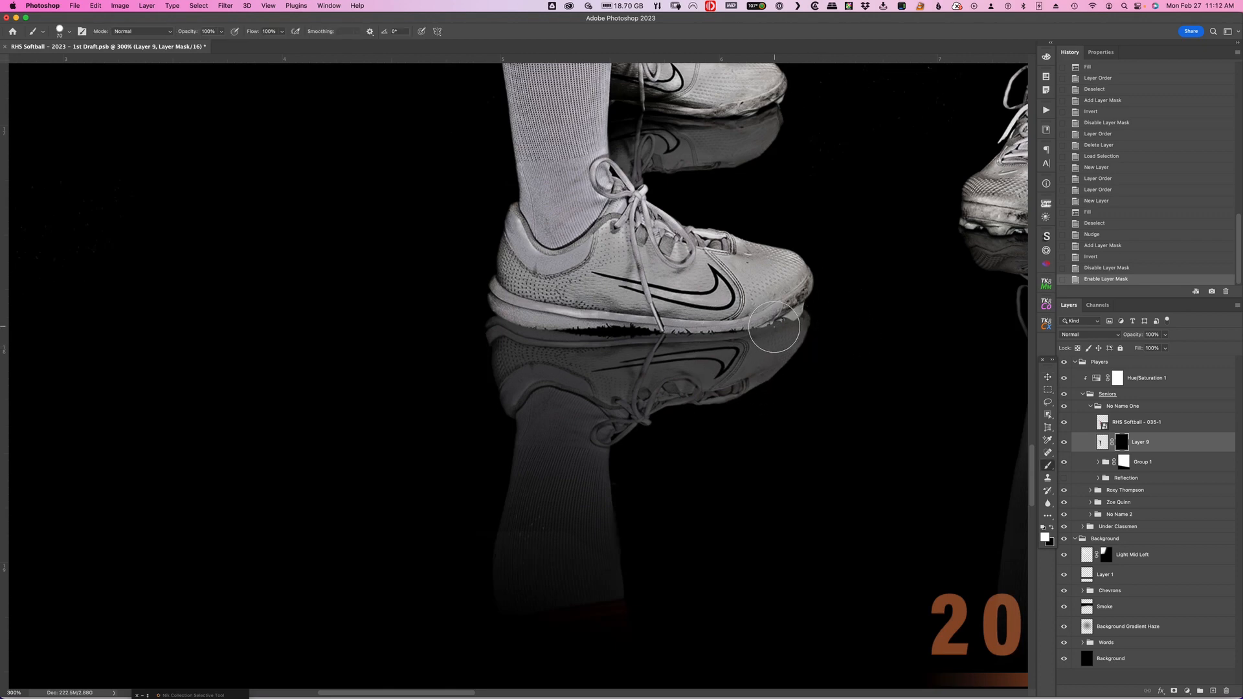
mouse_move(774, 327)
mouse_down()
mouse_move(789, 321)
mouse_move(676, 334)
mouse_move(505, 320)
mouse_up()
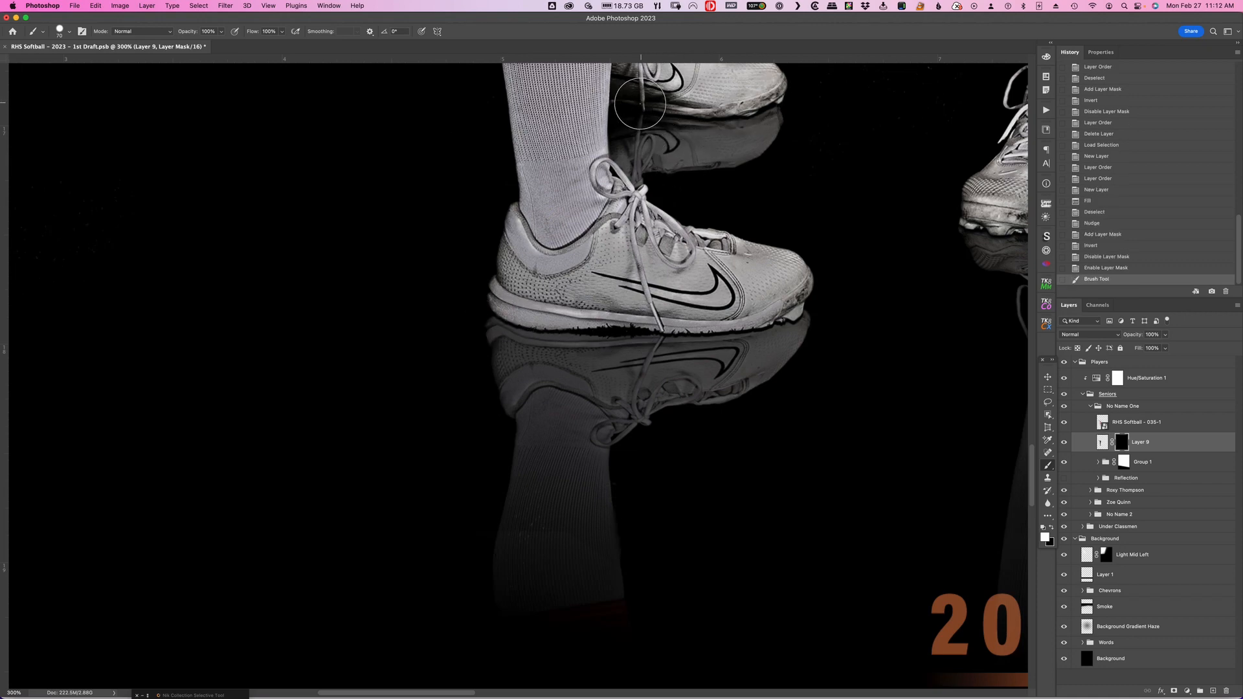
drag(639, 104, 741, 115)
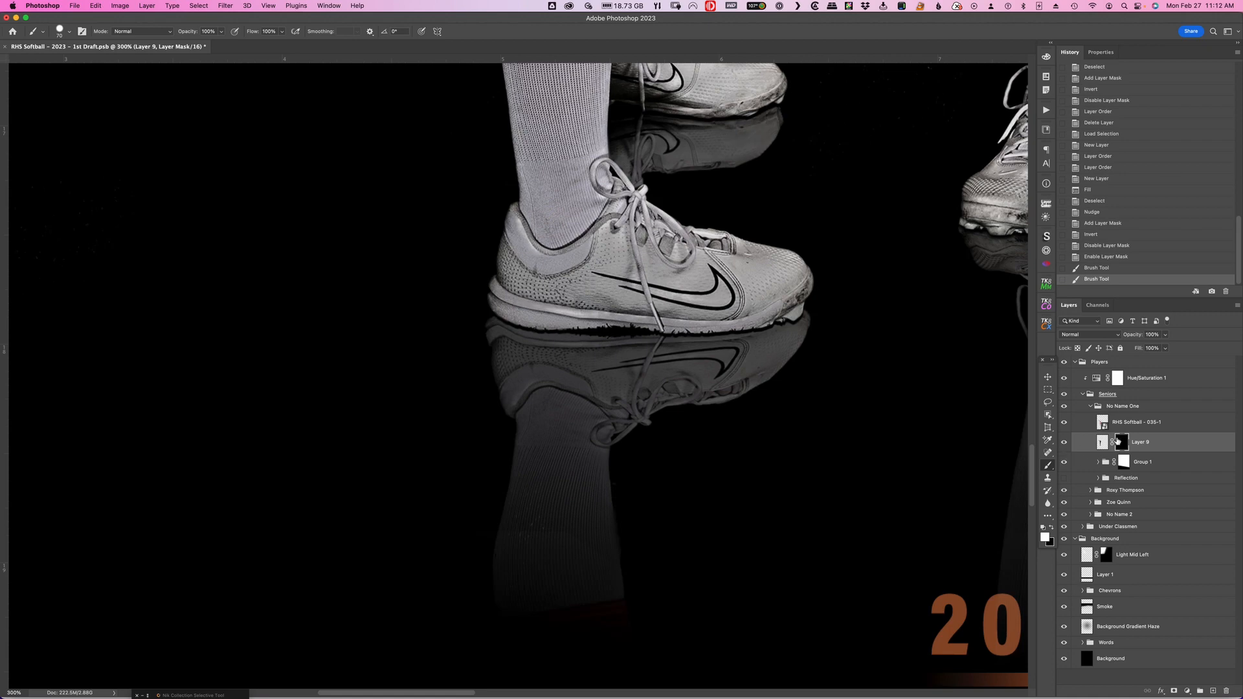
Apply a Gaussian Blur with a 1.7-pixel radius to the black layer itself rather than its mask.
click(1102, 442)
click(226, 7)
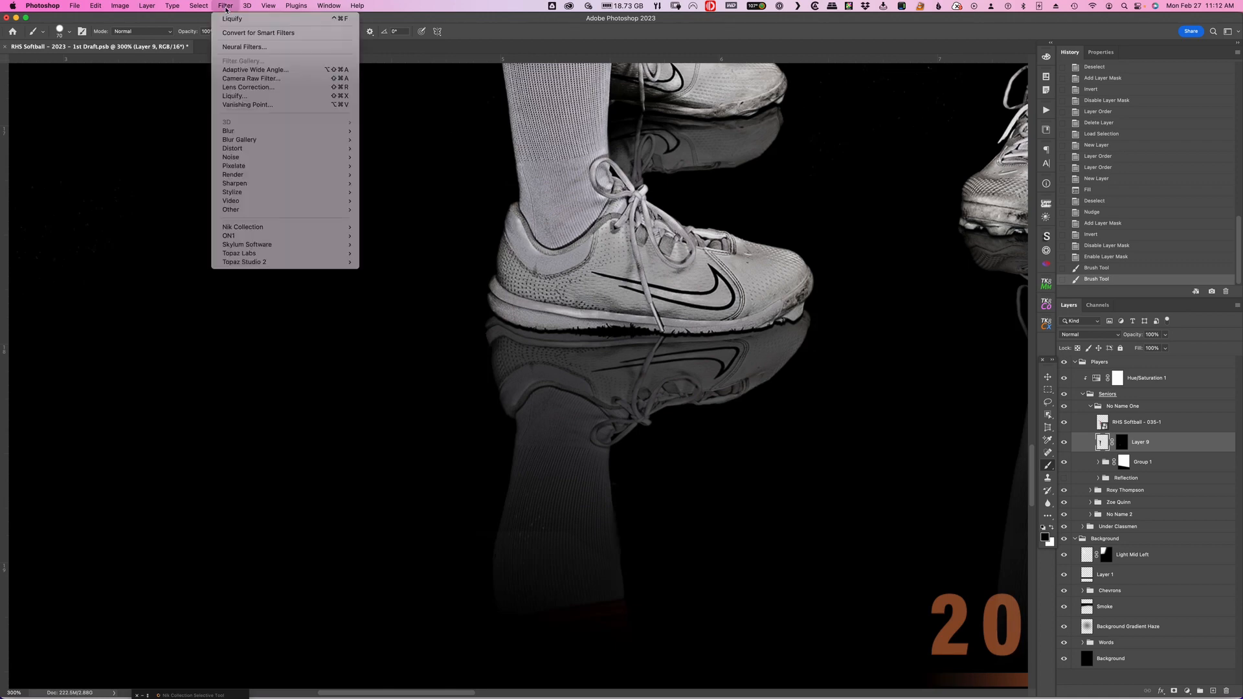
mouse_move(288, 134)
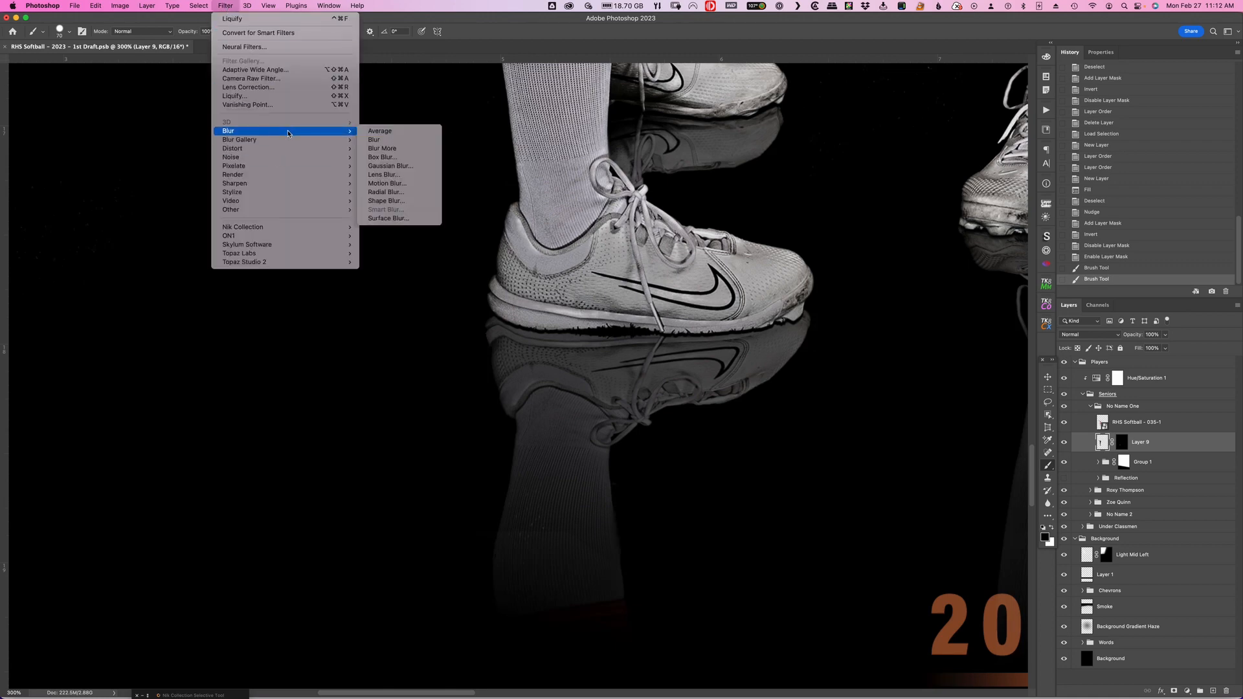
click(375, 167)
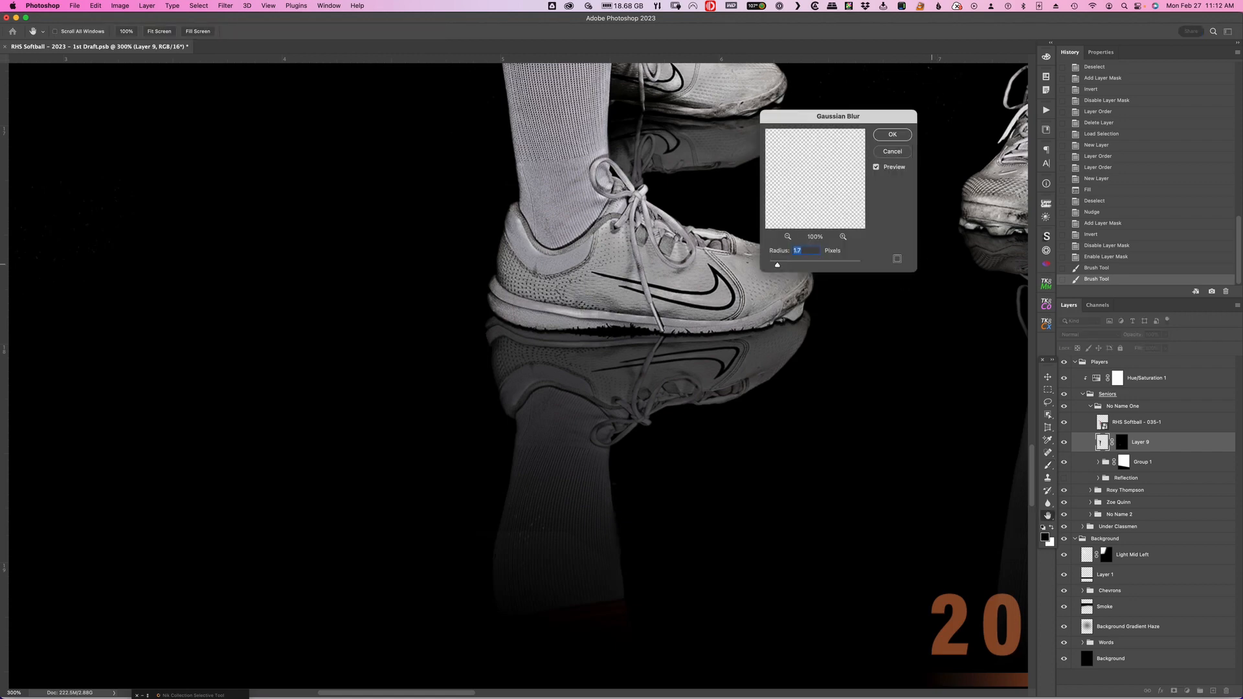
click(892, 134)
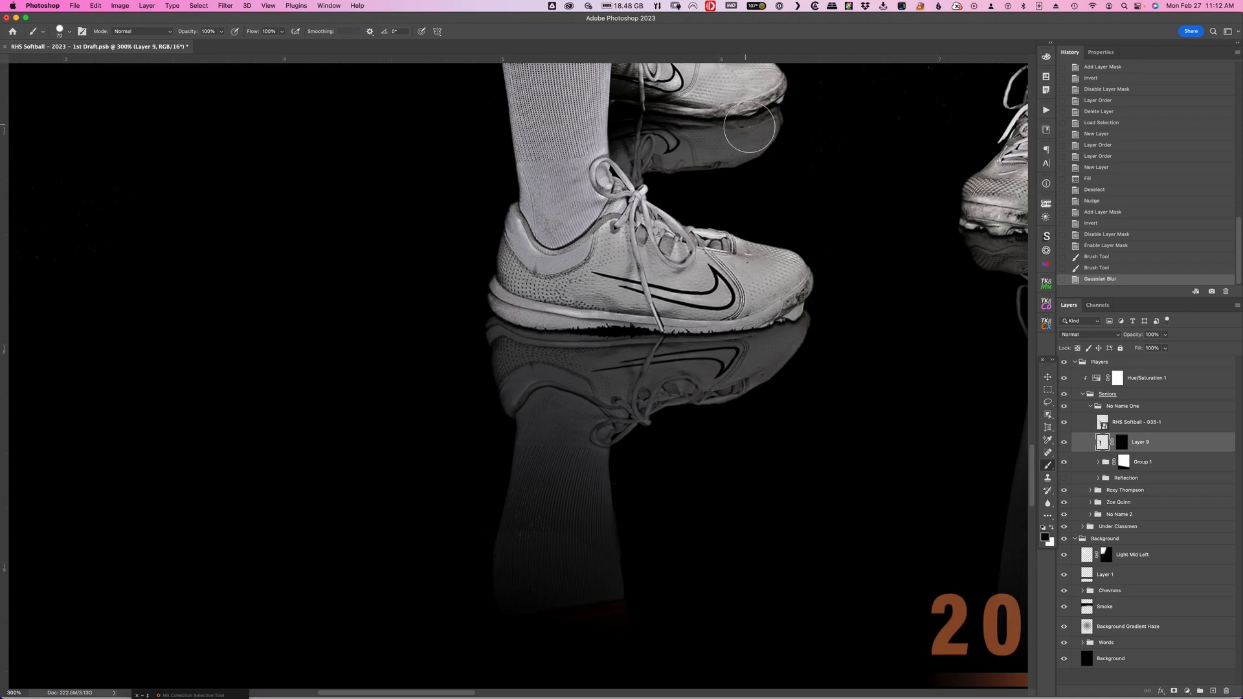
Examine the finished reflection and shoe shadows alongside the other seniors and across the whole poster.
key(super+minus)
key(super+minus)
key(super+minus)
key(super+minus)
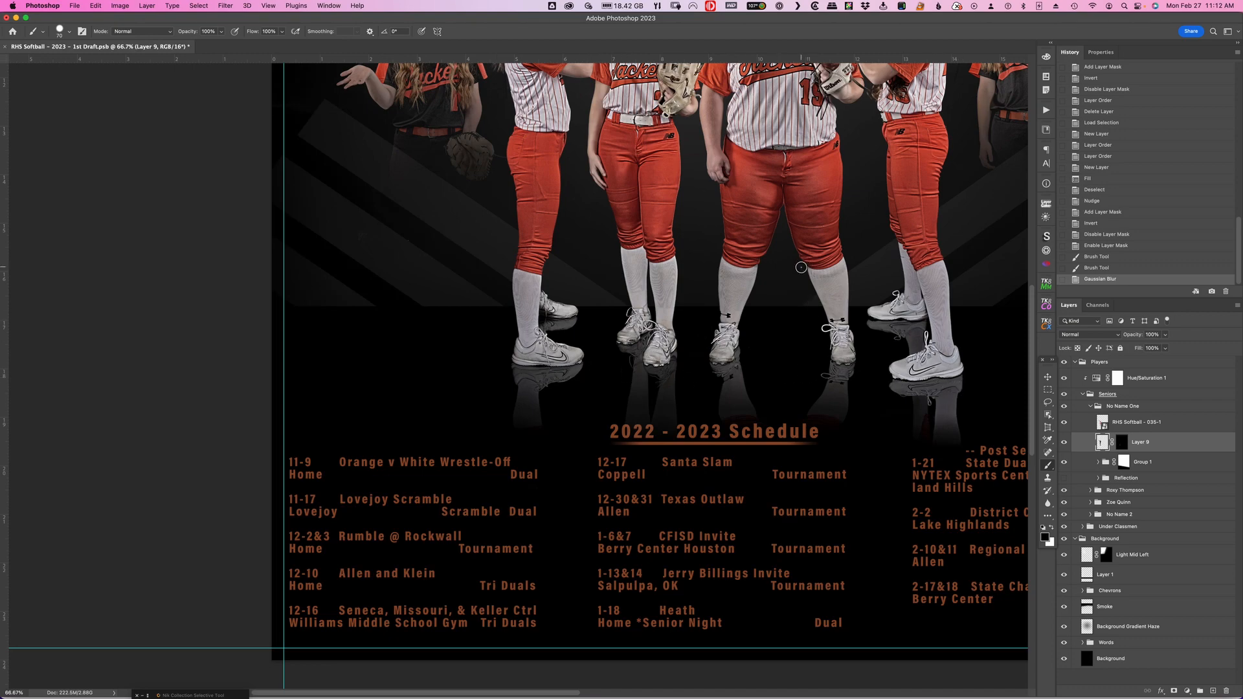
scroll(797, 268, up, 2)
scroll(798, 267, up, 8)
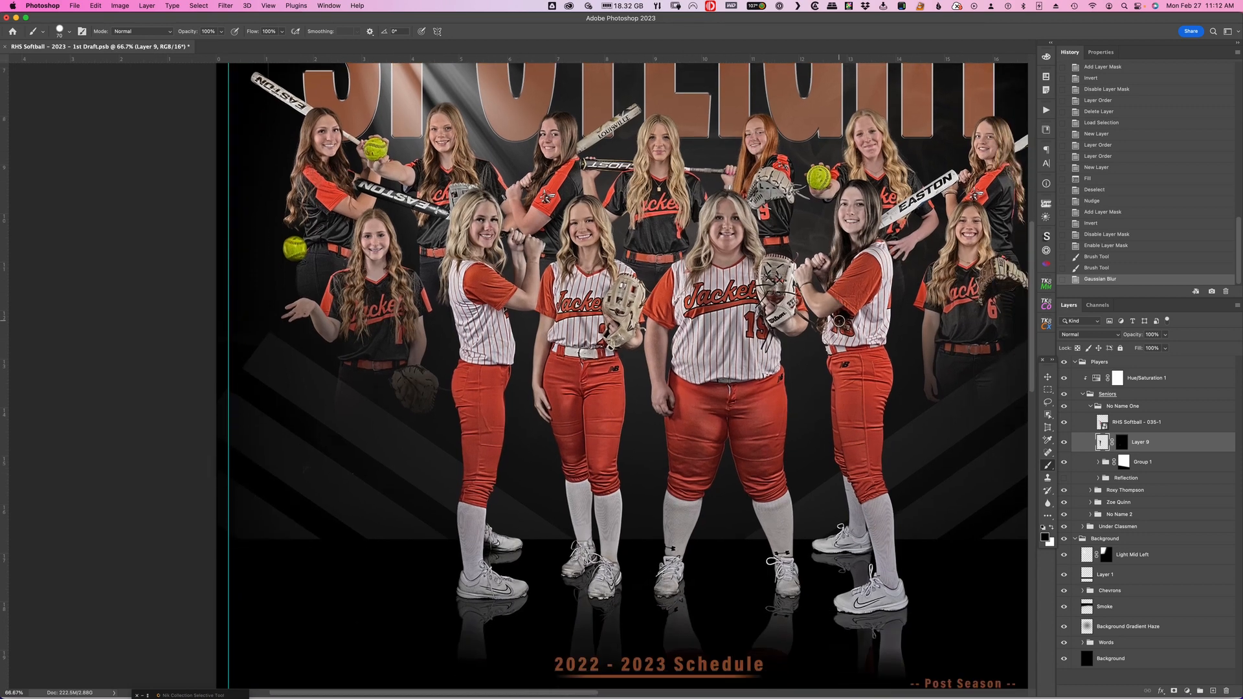
scroll(838, 320, down, 2)
scroll(838, 320, right, 2)
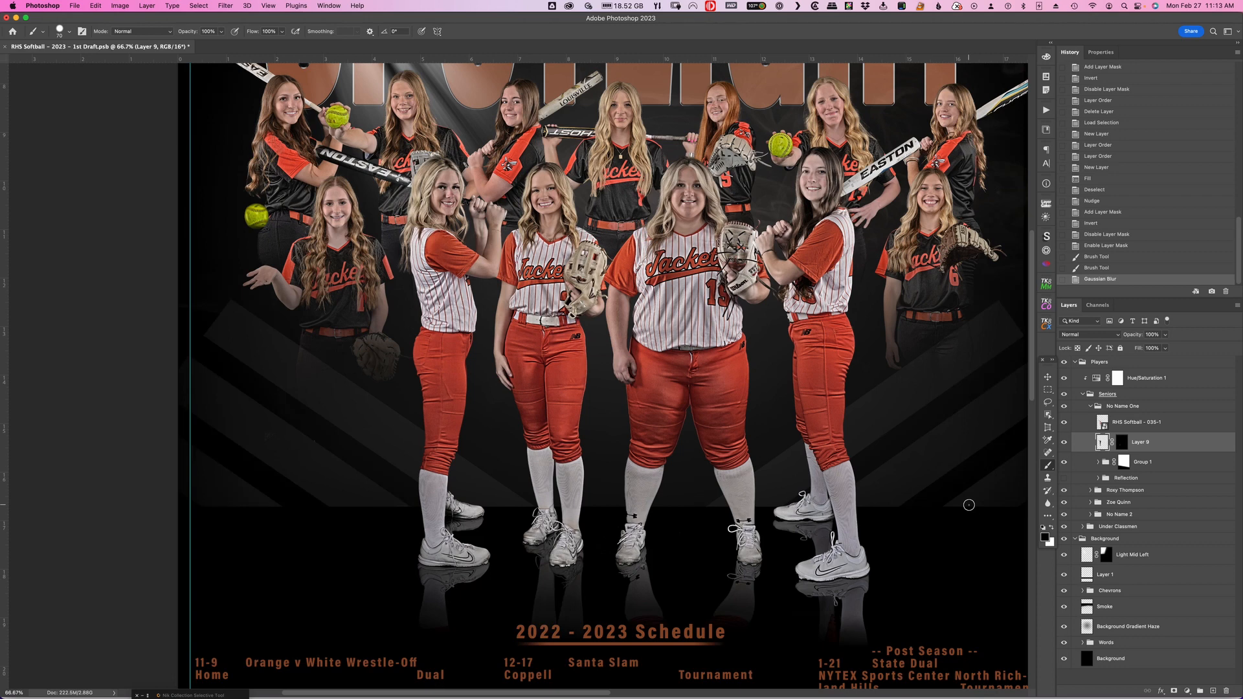
scroll(968, 505, right, 3)
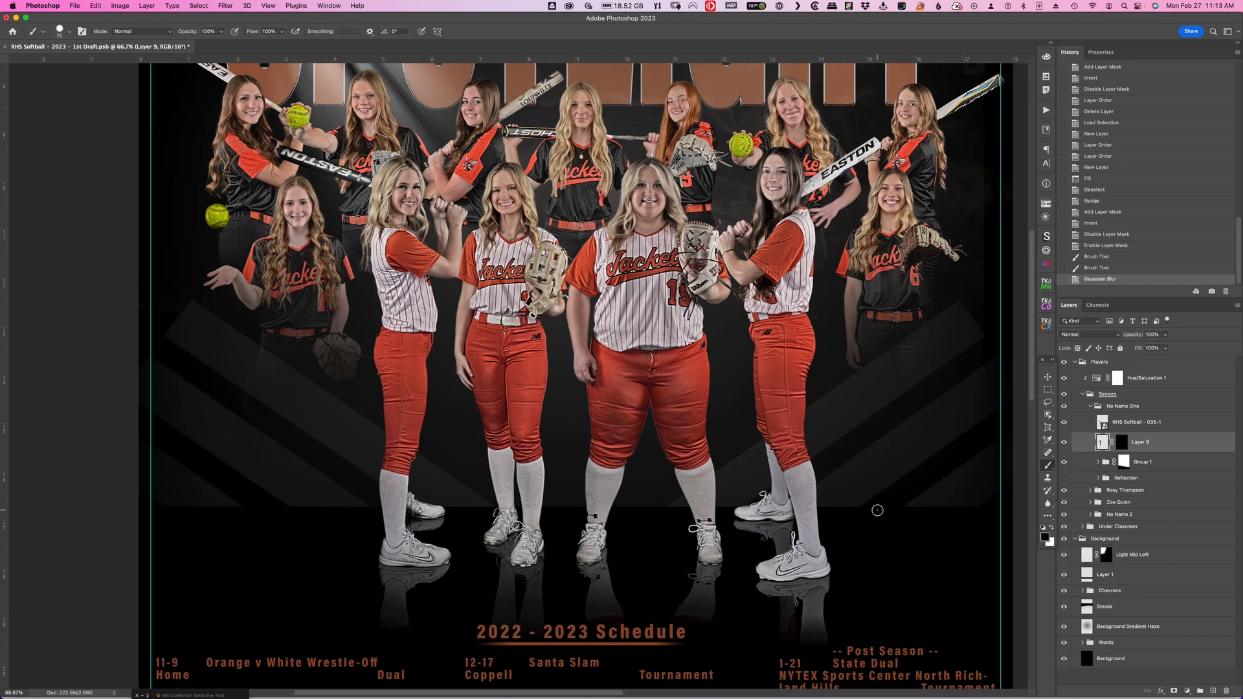
scroll(877, 510, down, 3)
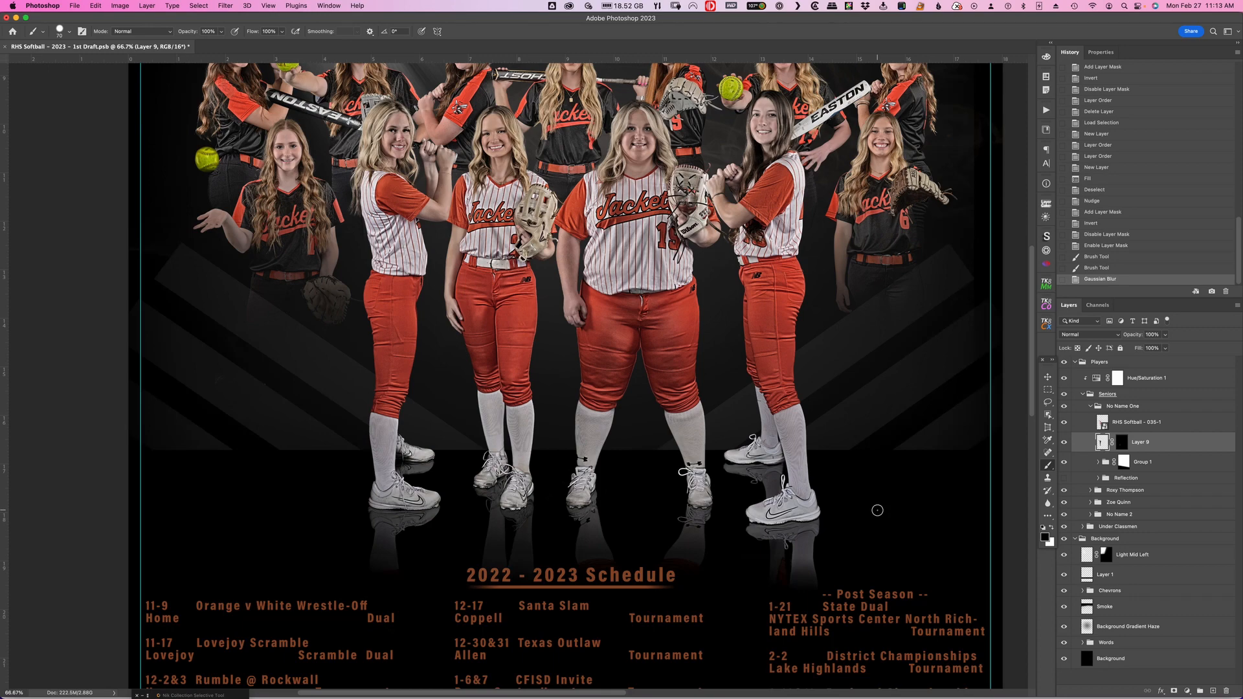
key(super+minus)
key(super+minus)
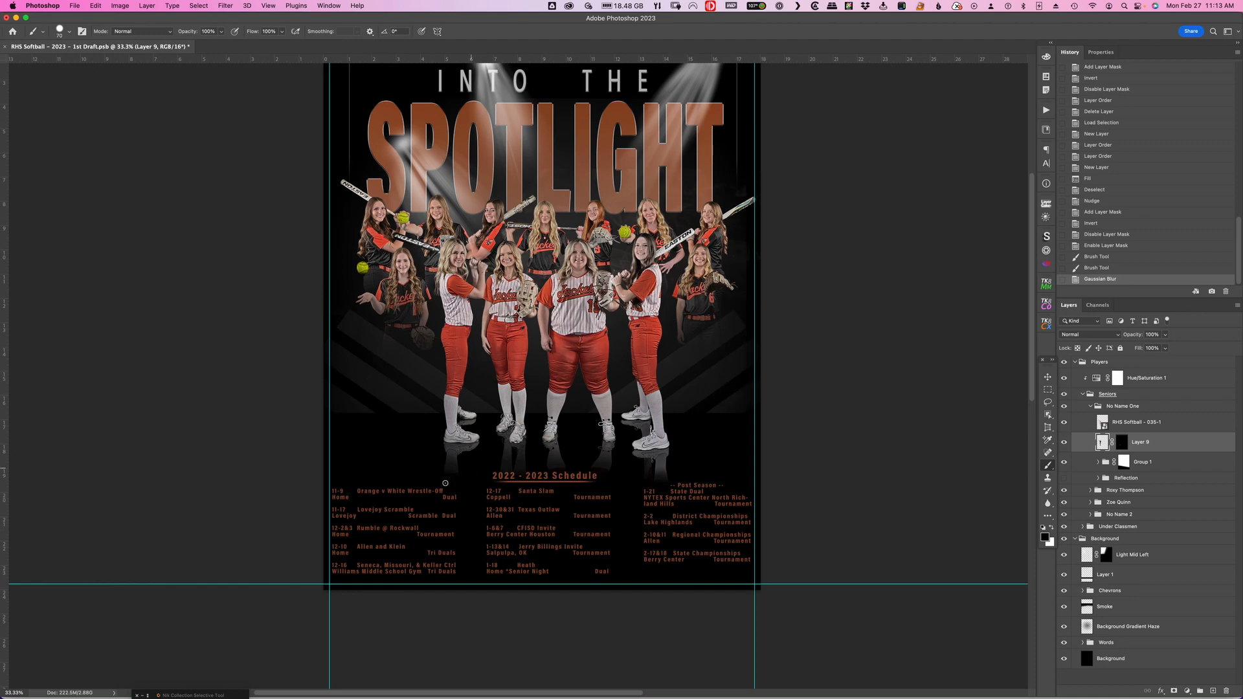
scroll(611, 330, up, 5)
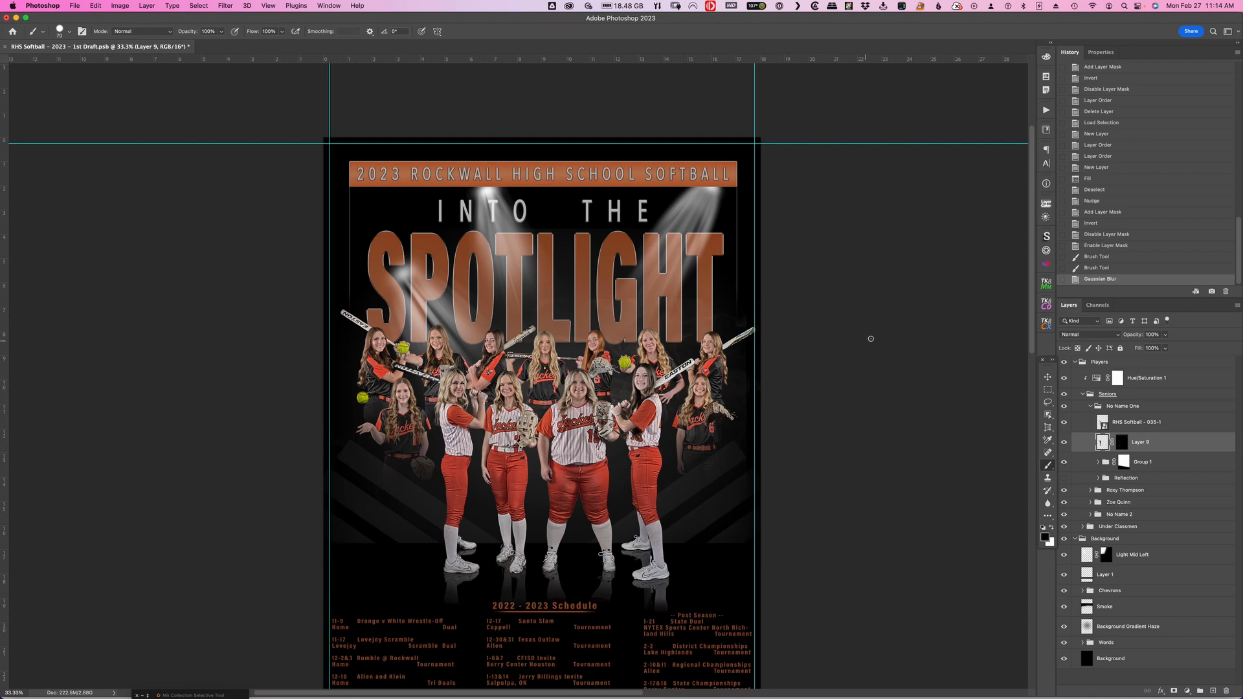
scroll(903, 372, down, 1)
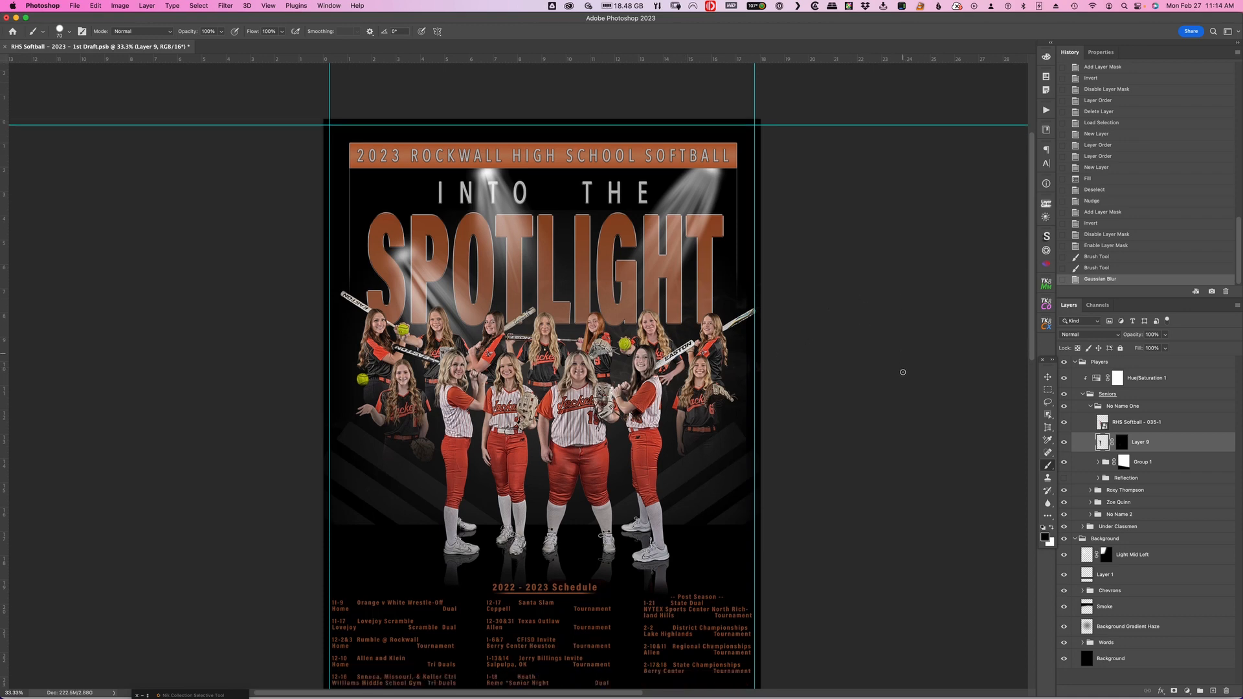
scroll(903, 372, down, 3)
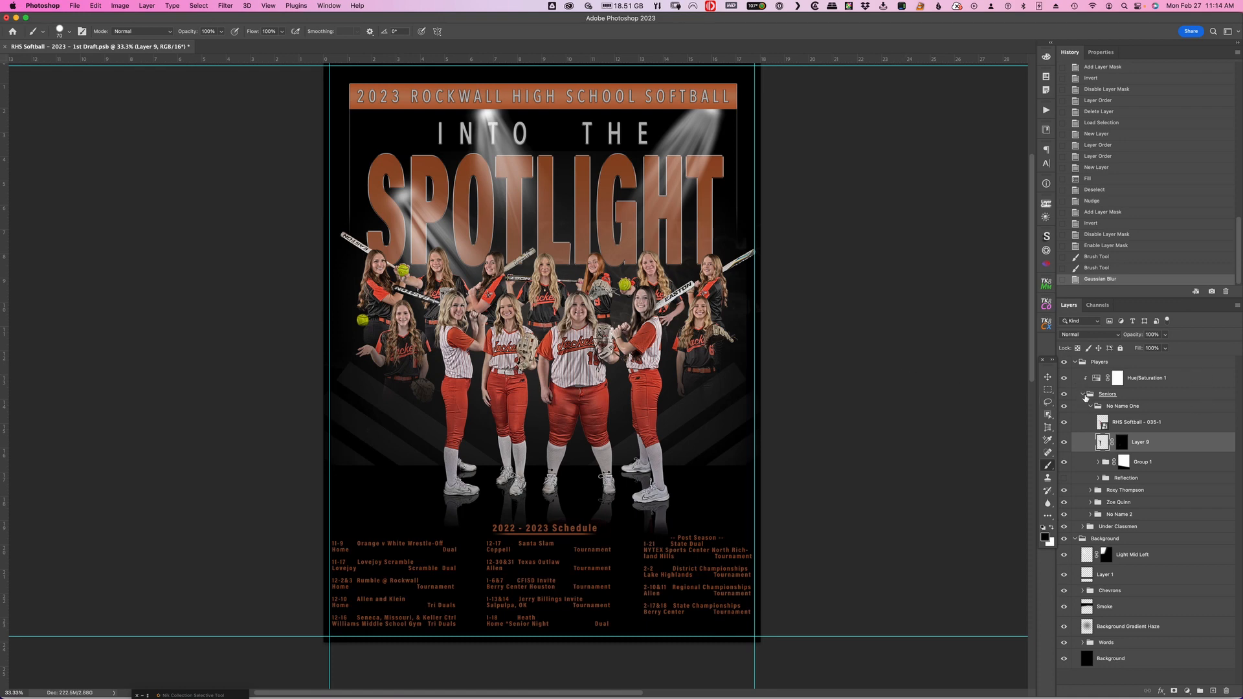
Collapse the No Name One, Seniors, Players and Background groups in the layer list.
click(1092, 406)
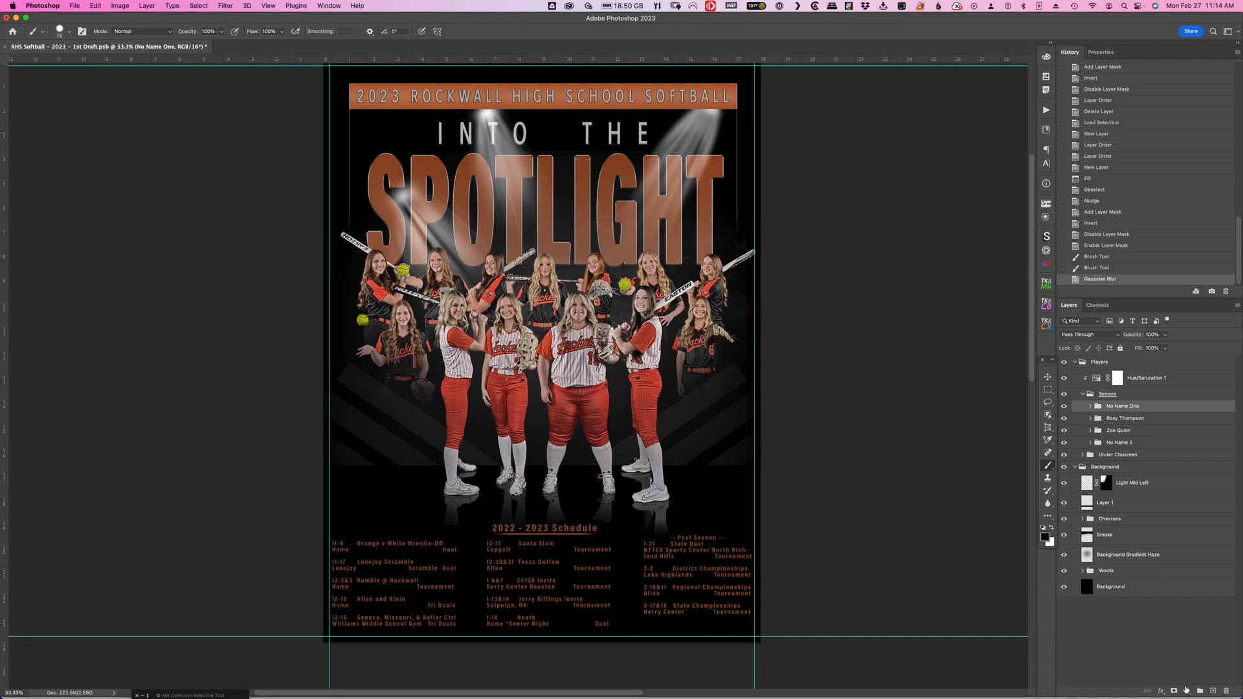
click(1186, 690)
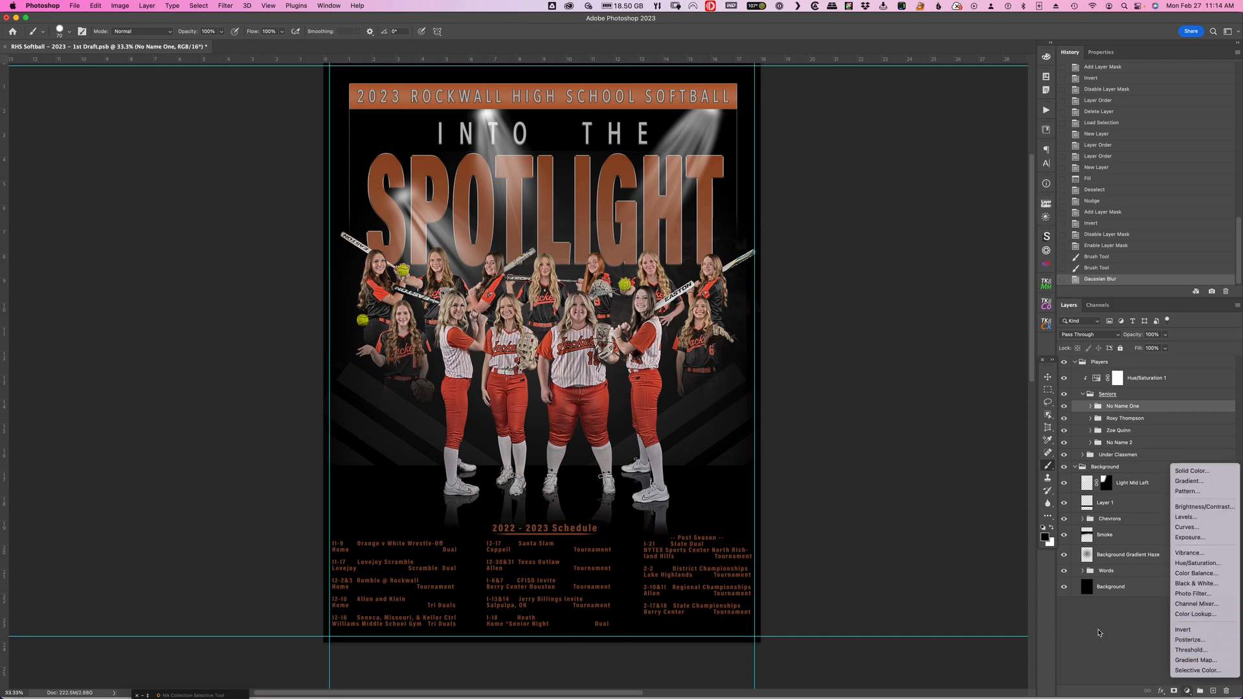
click(1099, 631)
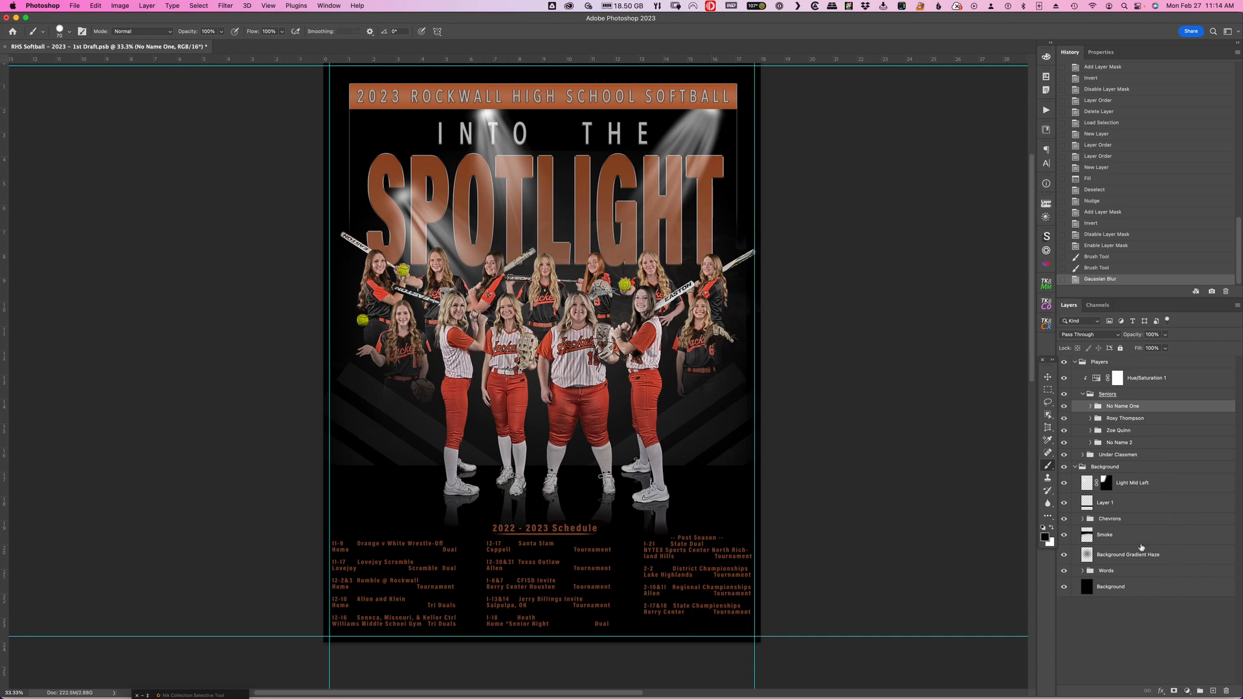
click(1082, 394)
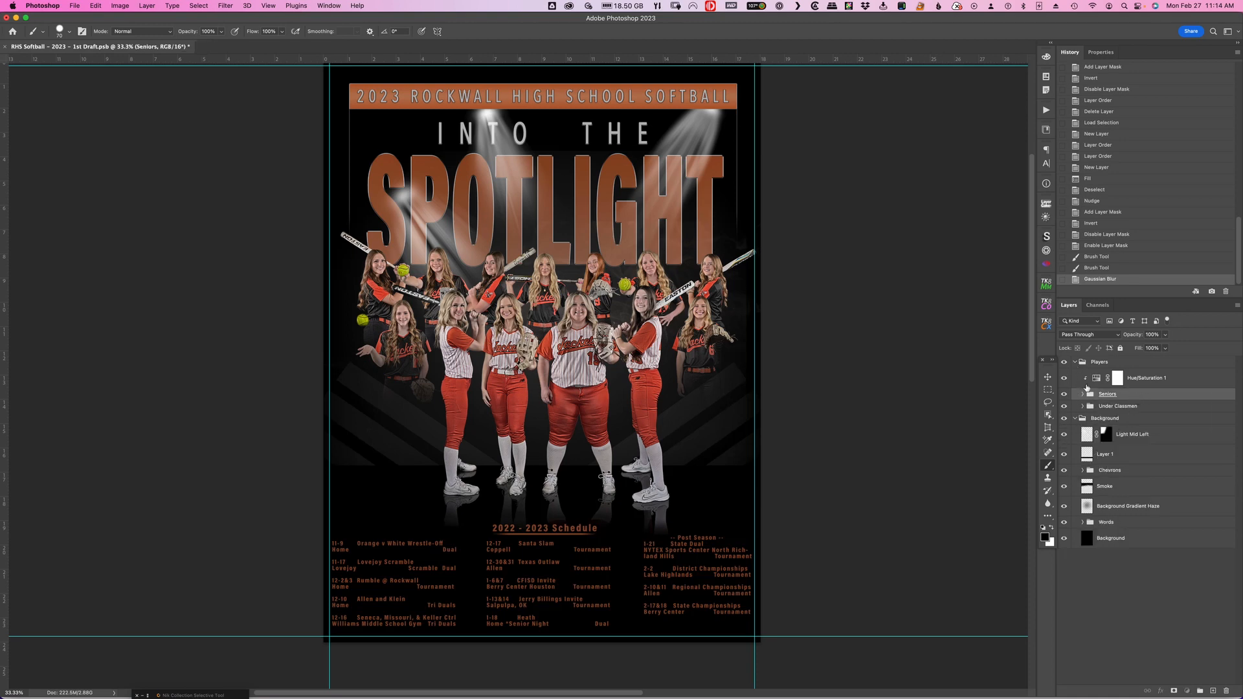
click(1074, 363)
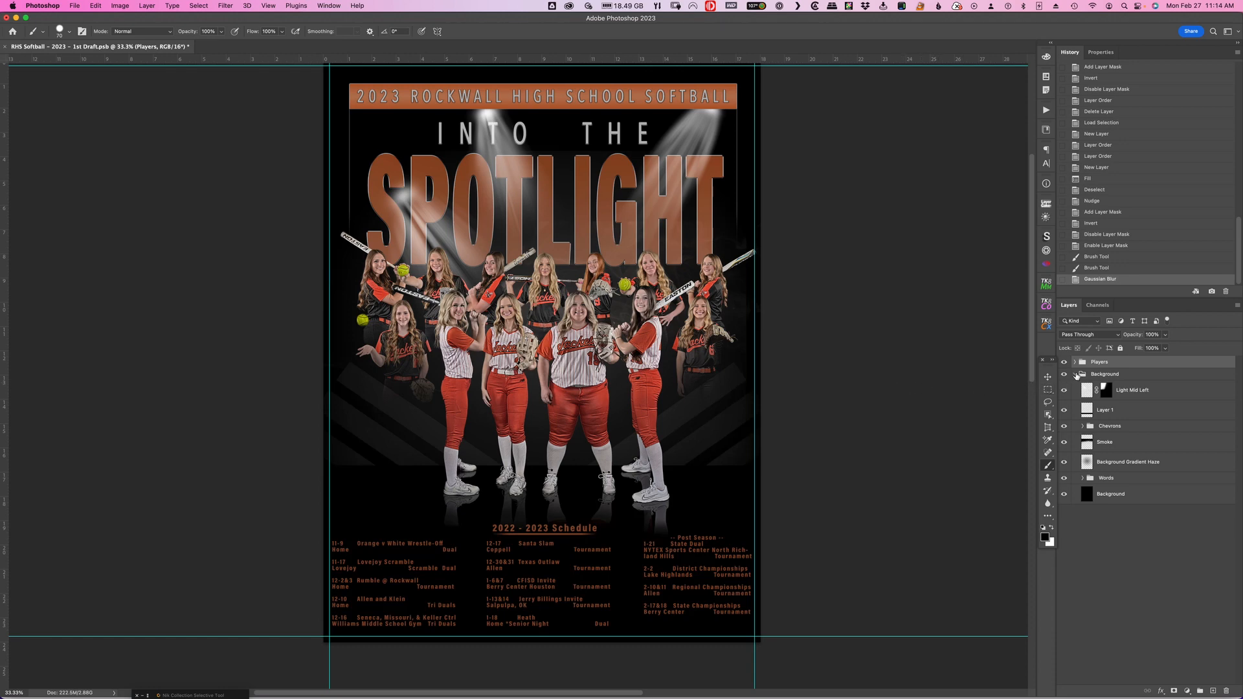
click(1075, 374)
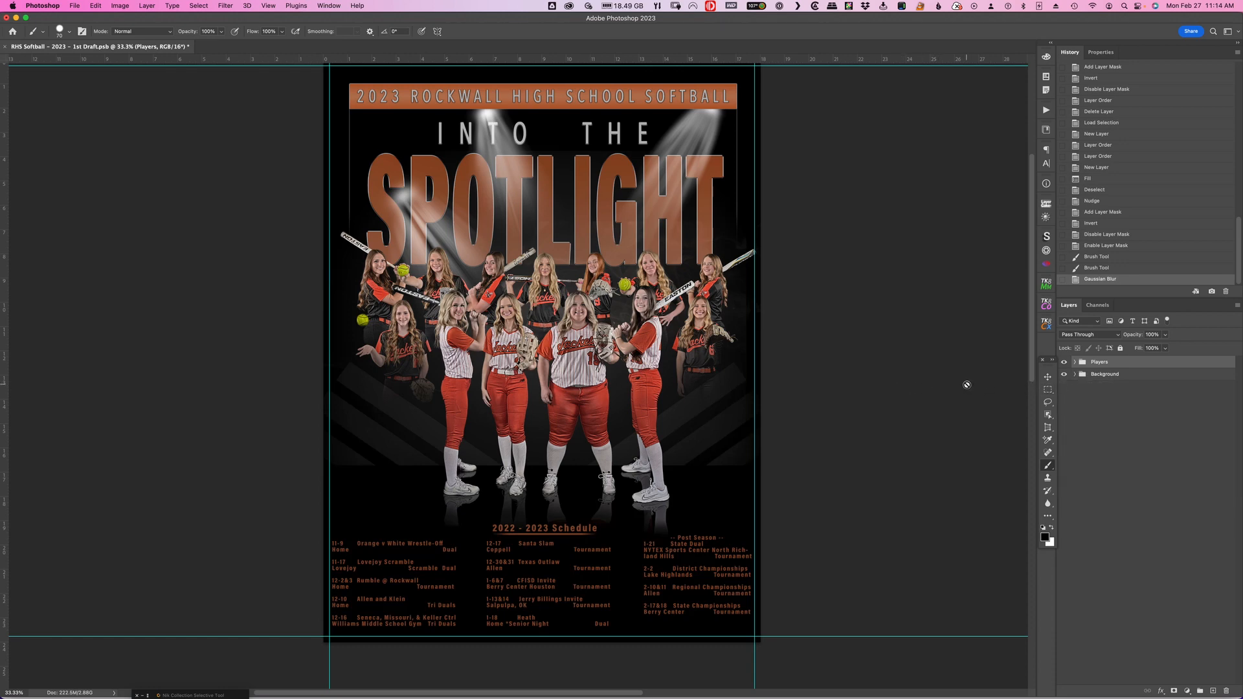